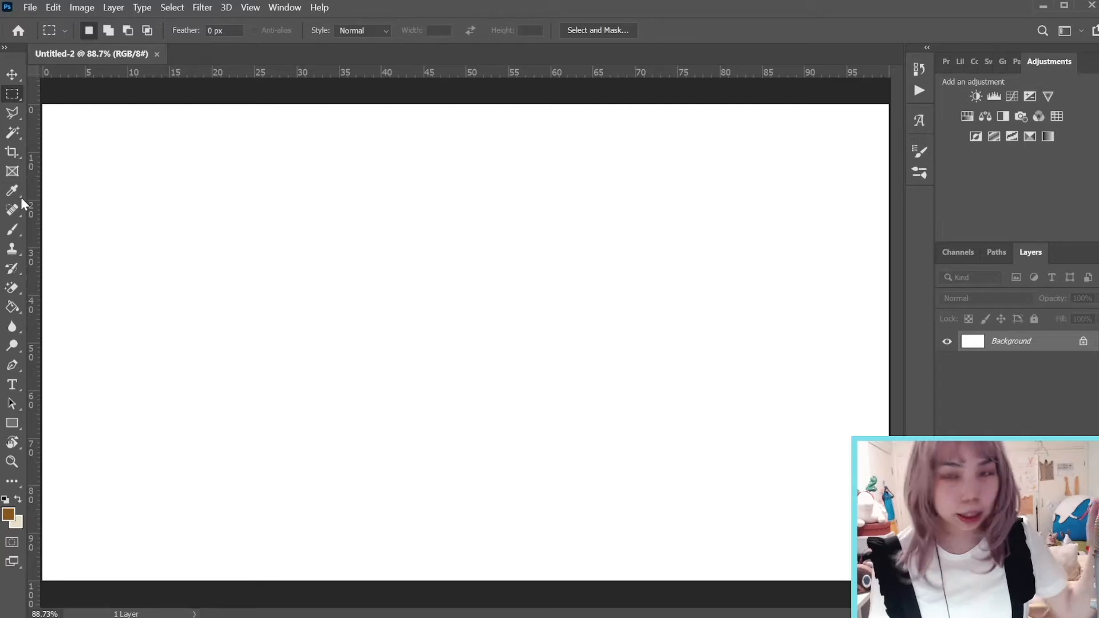
Choose a pale cream-yellow foreground colour and fill the blank canvas with it using the Paint Bucket.
{"action": "left_click", "coordinate": [12, 229]}
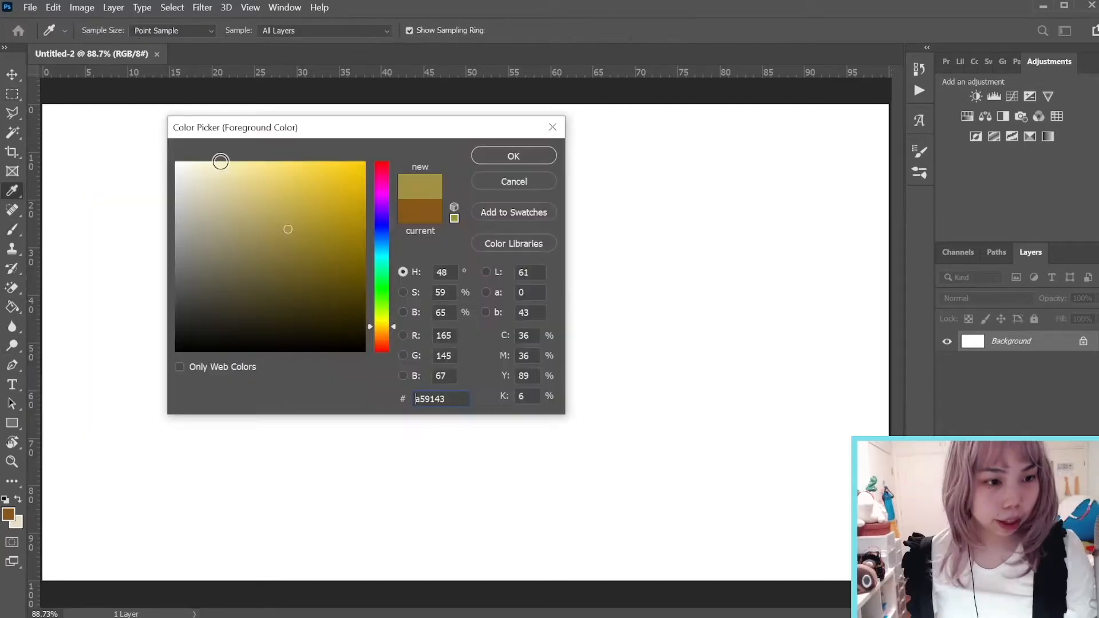
{"action": "mouse_move", "coordinate": [220, 194]}
{"action": "left_mouse_down"}
{"action": "mouse_move", "coordinate": [221, 151]}
{"action": "mouse_move", "coordinate": [221, 172]}
{"action": "mouse_move", "coordinate": [193, 172]}
{"action": "mouse_move", "coordinate": [218, 172]}
{"action": "left_mouse_up"}
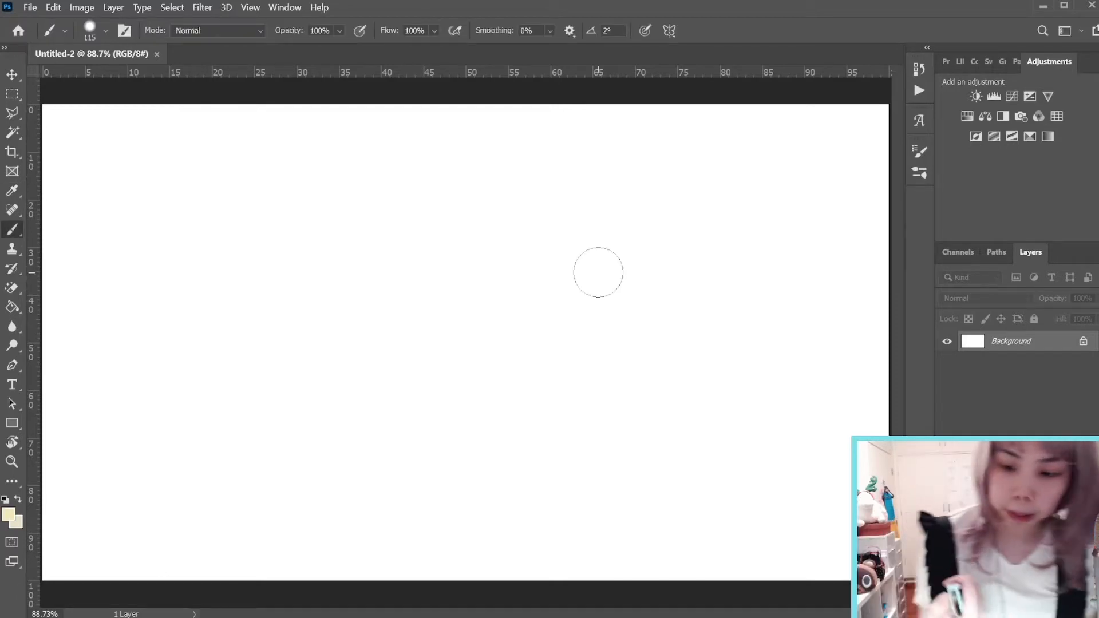
{"action": "key", "text": "g"}
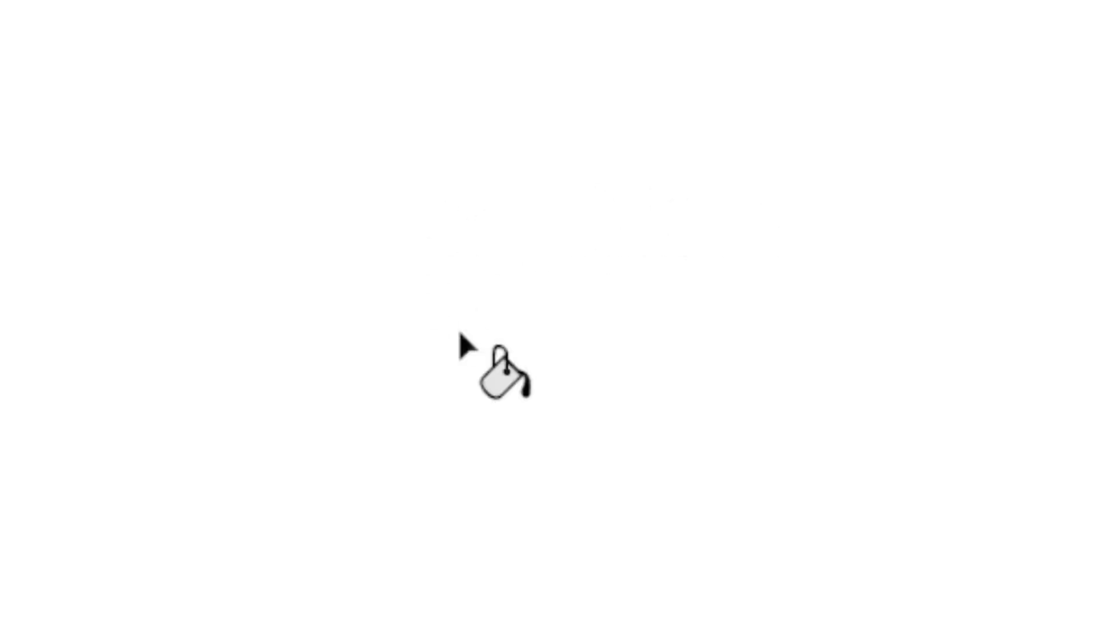
{"action": "left_click", "coordinate": [526, 394]}
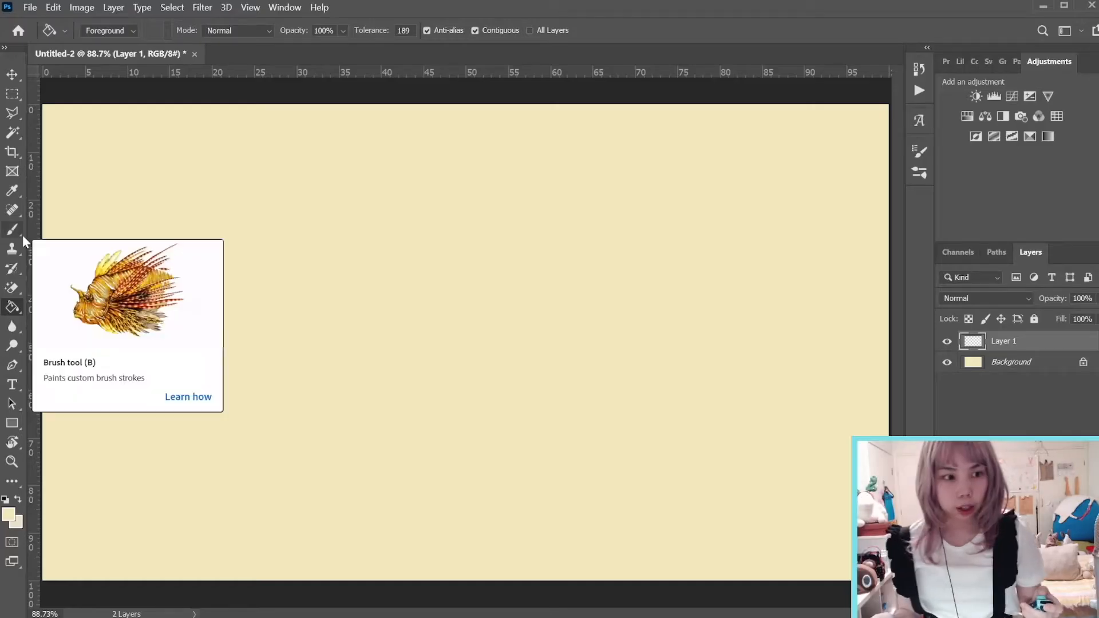
Paint a thick, angular black branch with a 115 px brush on the empty layer, and clip a brown-filled layer to it.
{"action": "left_click", "coordinate": [12, 229]}
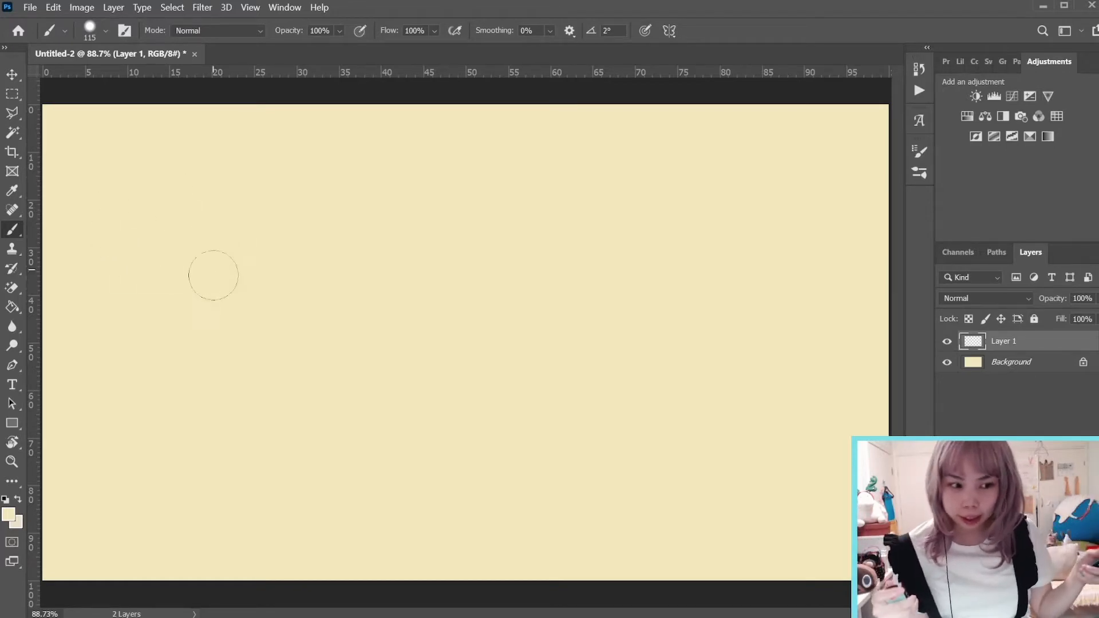
{"action": "key", "text": "d"}
{"action": "mouse_move", "coordinate": [115, 466]}
{"action": "left_mouse_down"}
{"action": "mouse_move", "coordinate": [257, 359]}
{"action": "mouse_move", "coordinate": [248, 391]}
{"action": "mouse_move", "coordinate": [340, 391]}
{"action": "mouse_move", "coordinate": [423, 308]}
{"action": "mouse_move", "coordinate": [460, 222]}
{"action": "mouse_move", "coordinate": [636, 216]}
{"action": "mouse_move", "coordinate": [717, 236]}
{"action": "mouse_move", "coordinate": [710, 324]}
{"action": "mouse_move", "coordinate": [641, 346]}
{"action": "mouse_move", "coordinate": [615, 292]}
{"action": "mouse_move", "coordinate": [670, 361]}
{"action": "mouse_move", "coordinate": [670, 494]}
{"action": "left_mouse_up"}
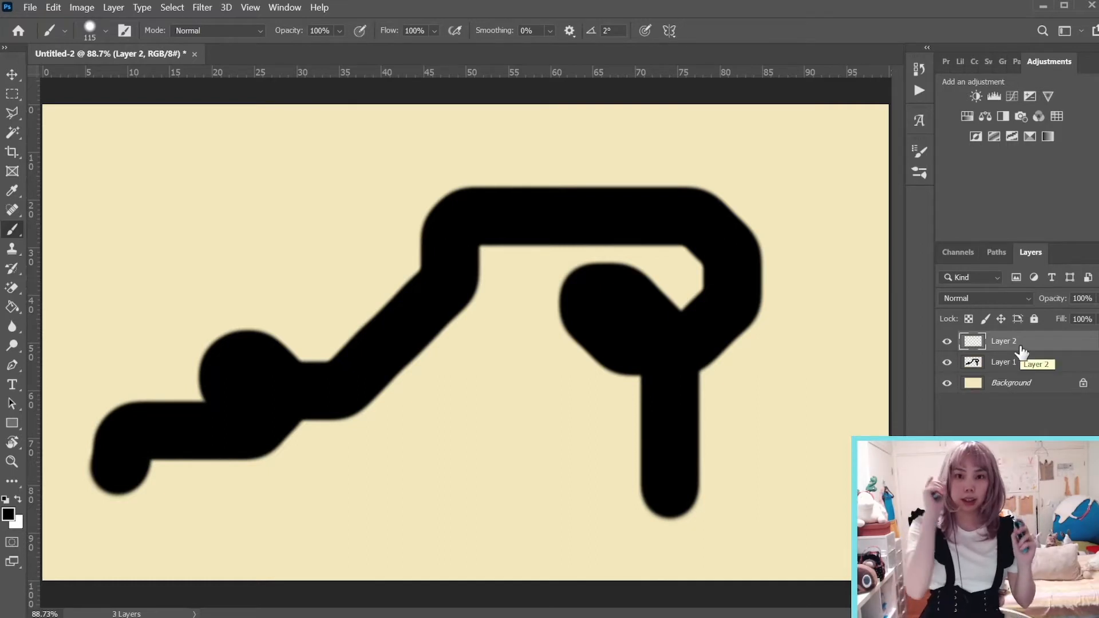
{"action": "right_click", "coordinate": [1020, 346]}
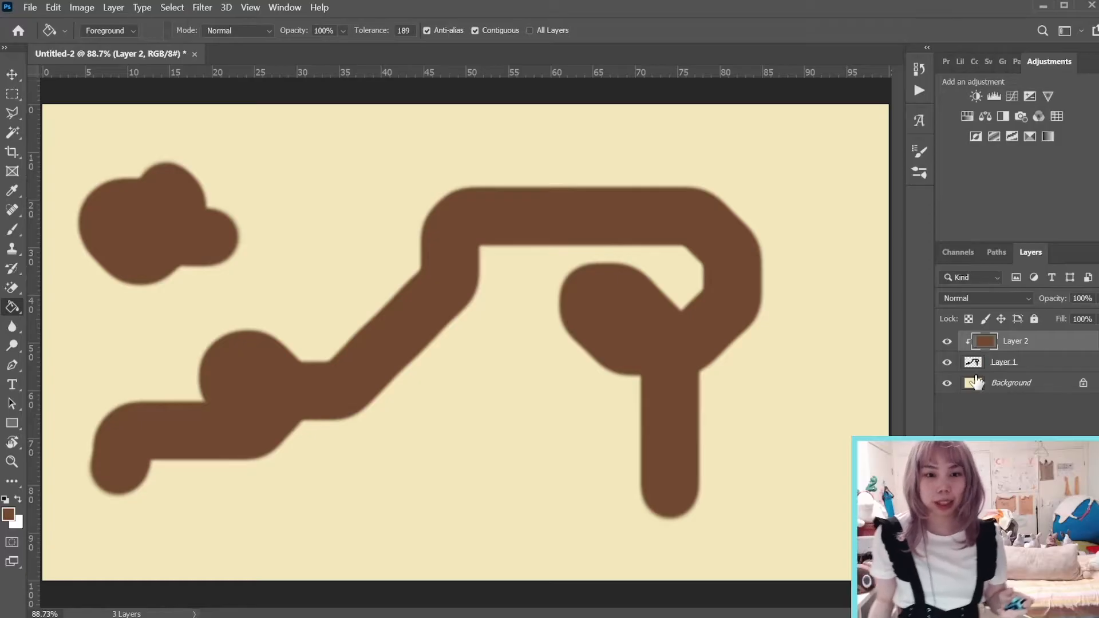
Erase the loose blob at the canvas's upper left from the branch layer with a 30 px eraser, undoing the cuts through the branch.
{"action": "left_click", "coordinate": [973, 362]}
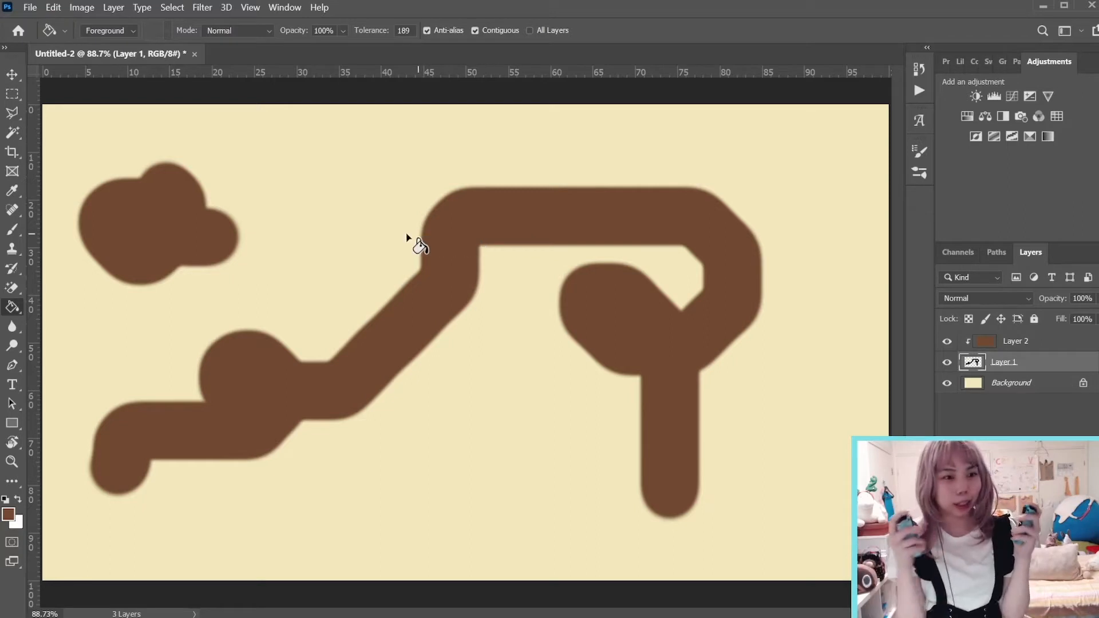
{"action": "key", "text": "e"}
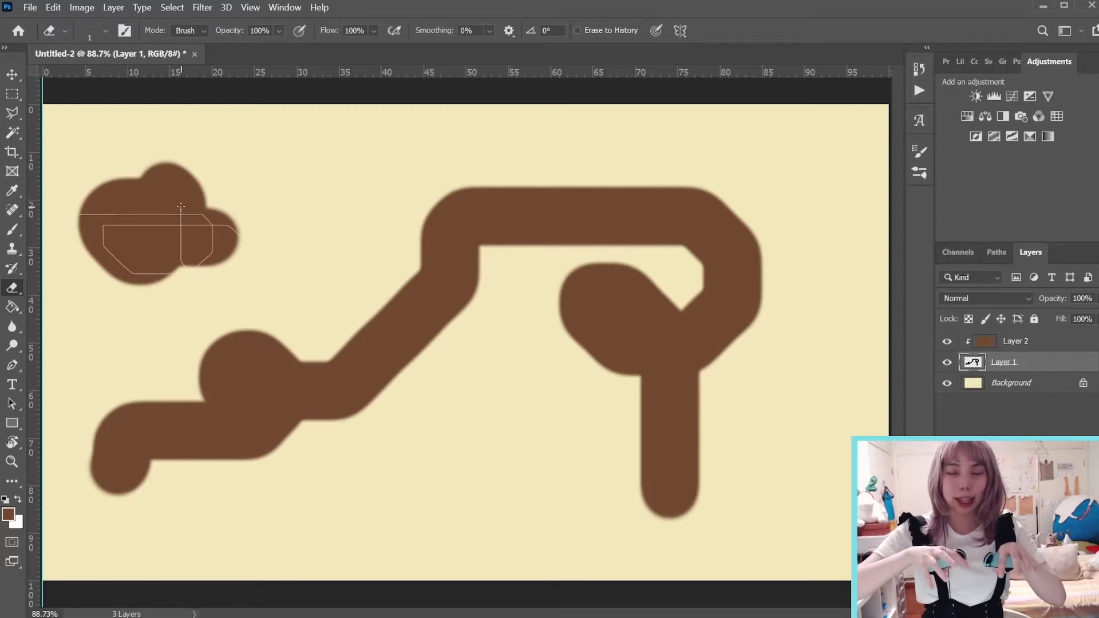
{"action": "left_click_drag", "start_coordinate": [361, 259], "coordinate": [455, 260]}
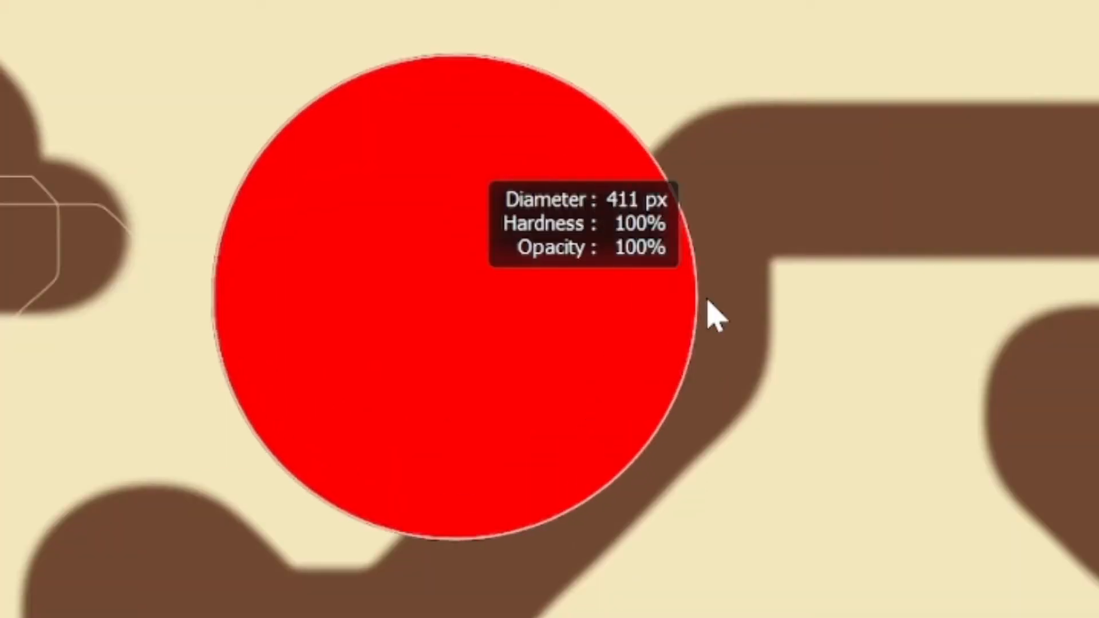
{"action": "mouse_move", "coordinate": [715, 317]}
{"action": "left_mouse_down"}
{"action": "mouse_move", "coordinate": [708, 300]}
{"action": "mouse_move", "coordinate": [616, 299]}
{"action": "left_mouse_up"}
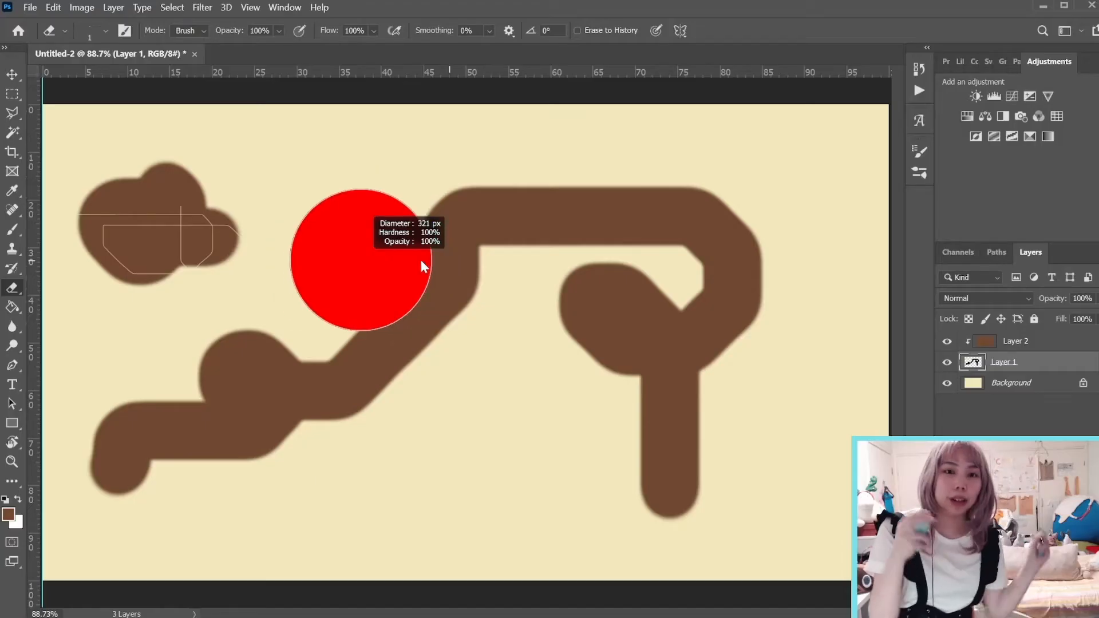
{"action": "left_click_drag", "start_coordinate": [421, 260], "coordinate": [280, 244]}
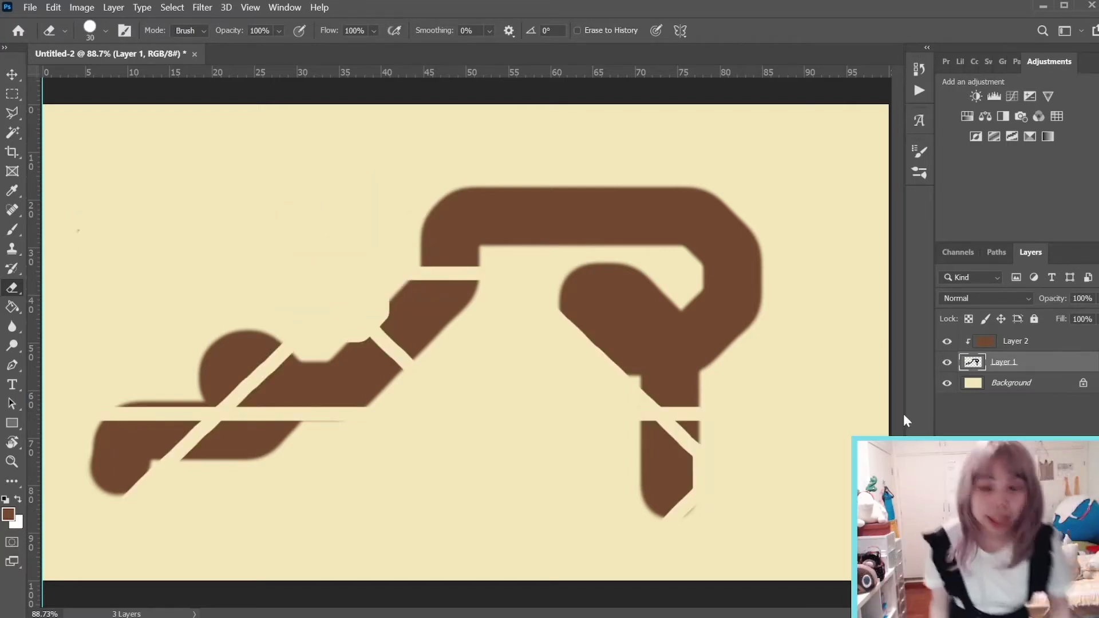
{"action": "key", "text": "ctrl+z"}
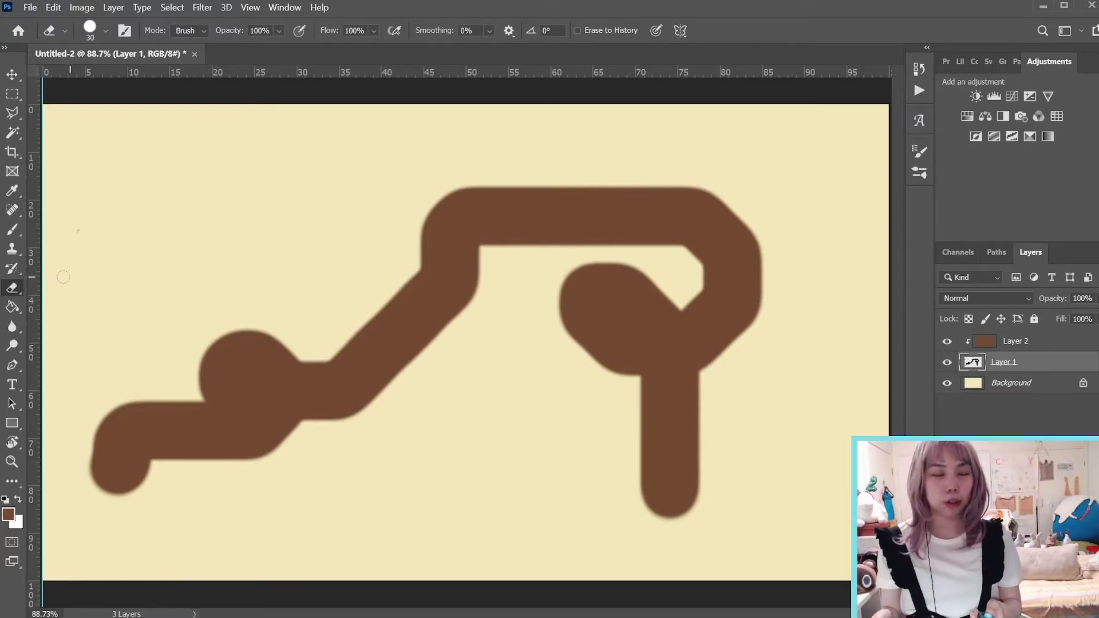
Move the branch shape down and to the right on the canvas.
{"action": "key", "text": "v"}
{"action": "left_click_drag", "start_coordinate": [121, 181], "coordinate": [218, 254]}
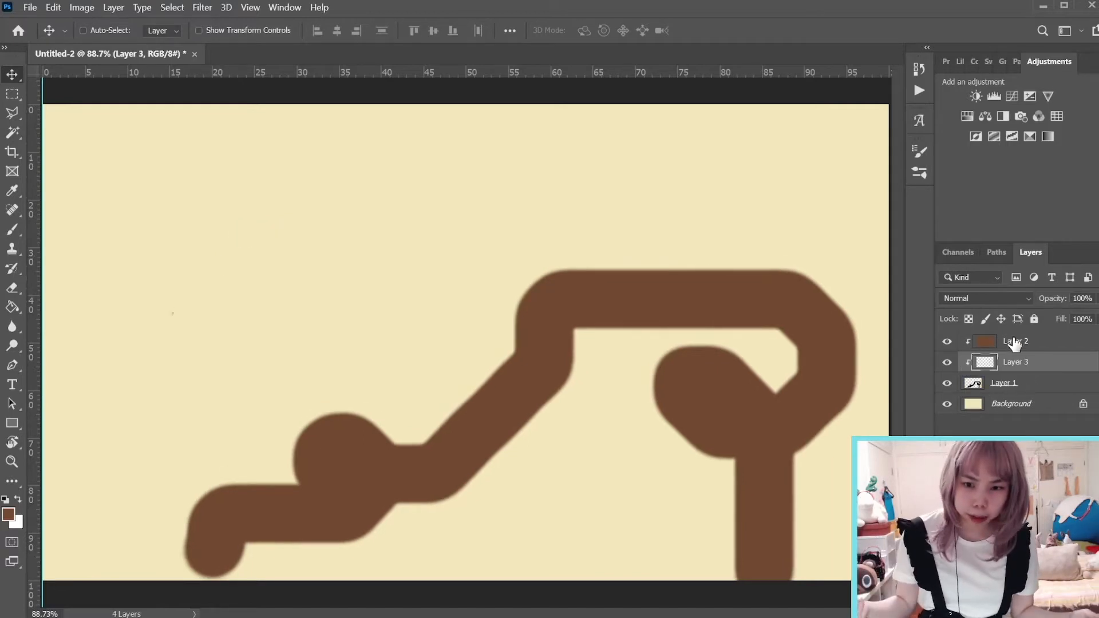
Paint a light-green foliage clump above the branch's upper bend on a new layer placed beneath the branch layer.
{"action": "right_click", "coordinate": [1013, 337]}
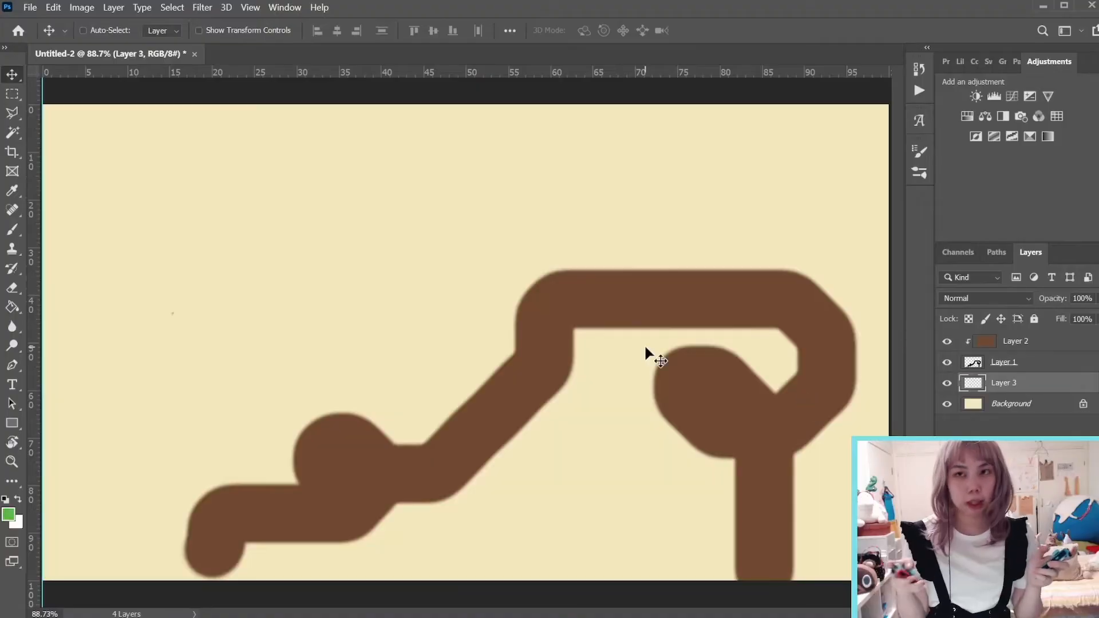
{"action": "key", "text": "b"}
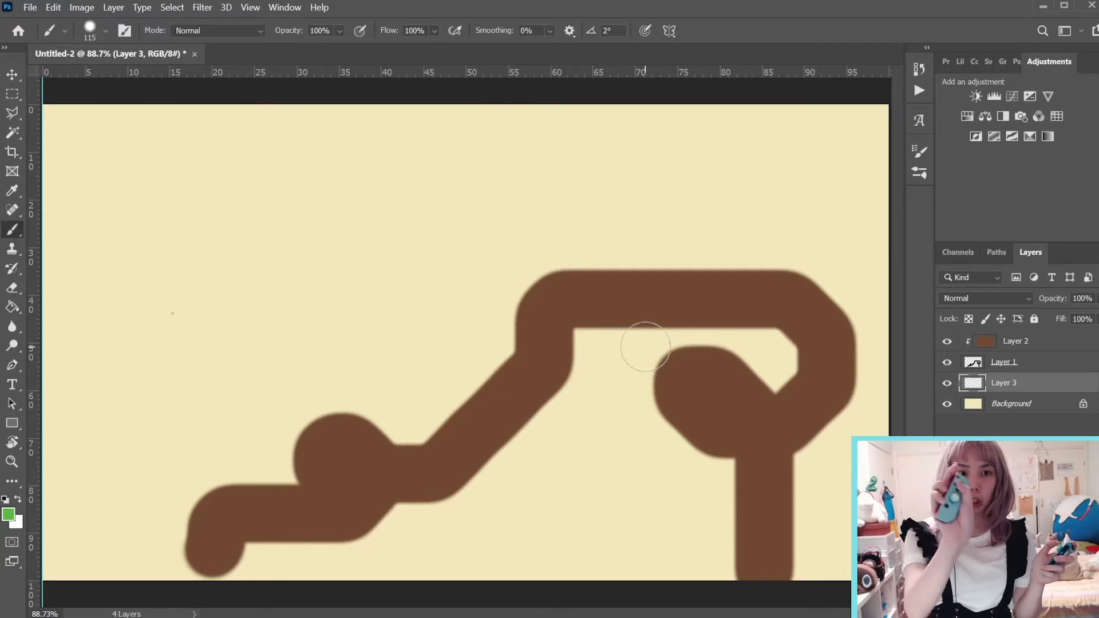
{"action": "mouse_move", "coordinate": [646, 347]}
{"action": "left_mouse_down"}
{"action": "mouse_move", "coordinate": [591, 232]}
{"action": "mouse_move", "coordinate": [591, 199]}
{"action": "mouse_move", "coordinate": [657, 241]}
{"action": "left_mouse_up"}
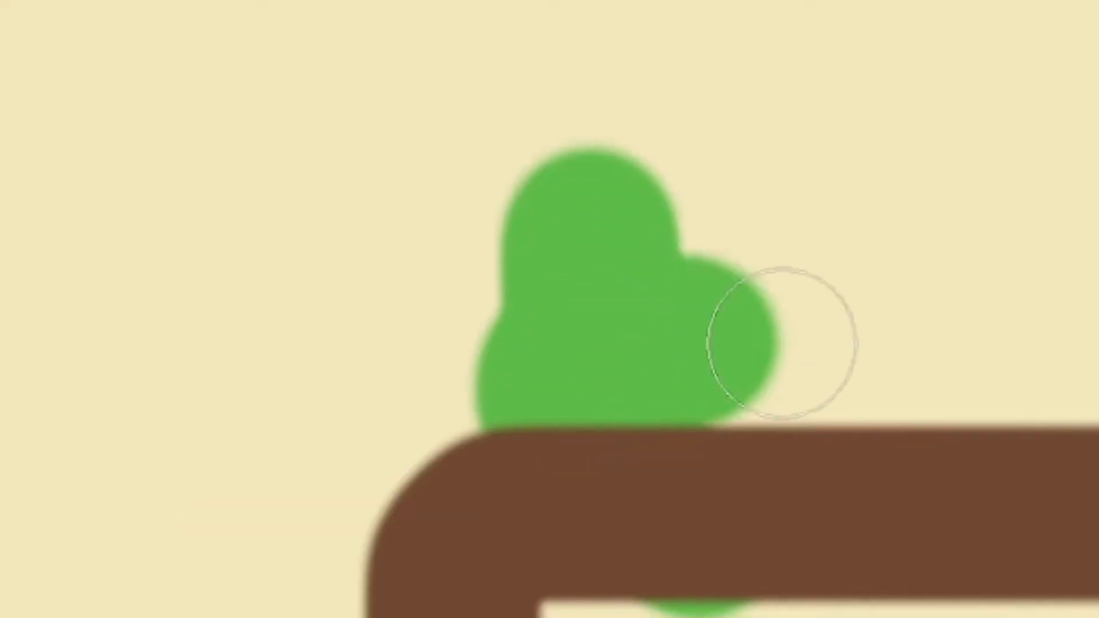
{"action": "left_click_drag", "start_coordinate": [781, 343], "coordinate": [780, 474]}
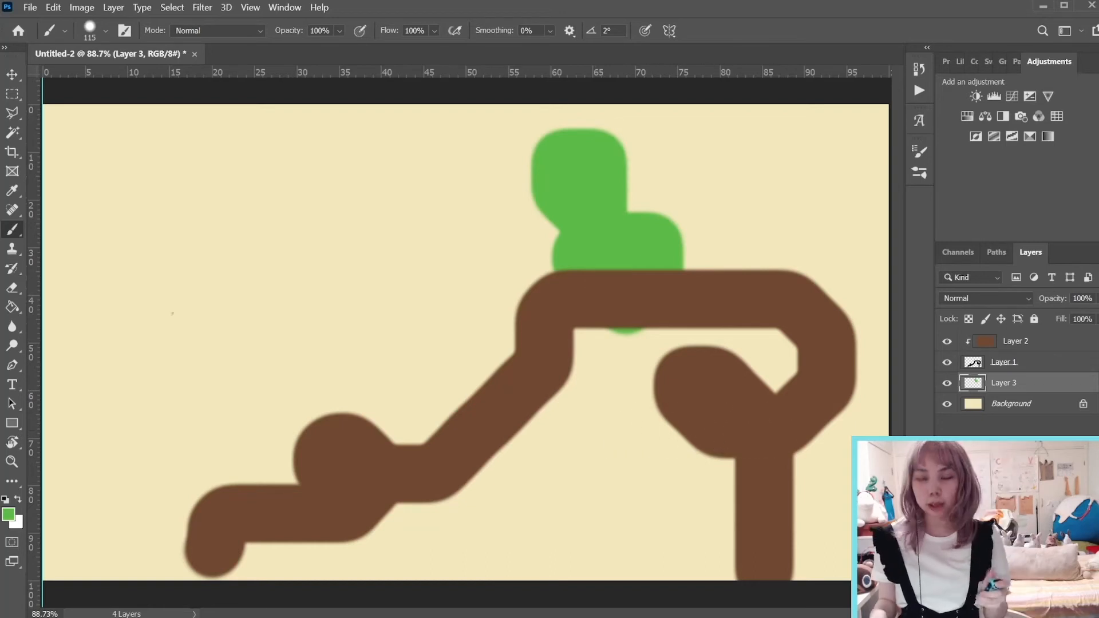
Paint more light-green foliage clumps around the branch, each on its own new layer beneath the branch layer.
{"action": "left_click", "coordinate": [1083, 614]}
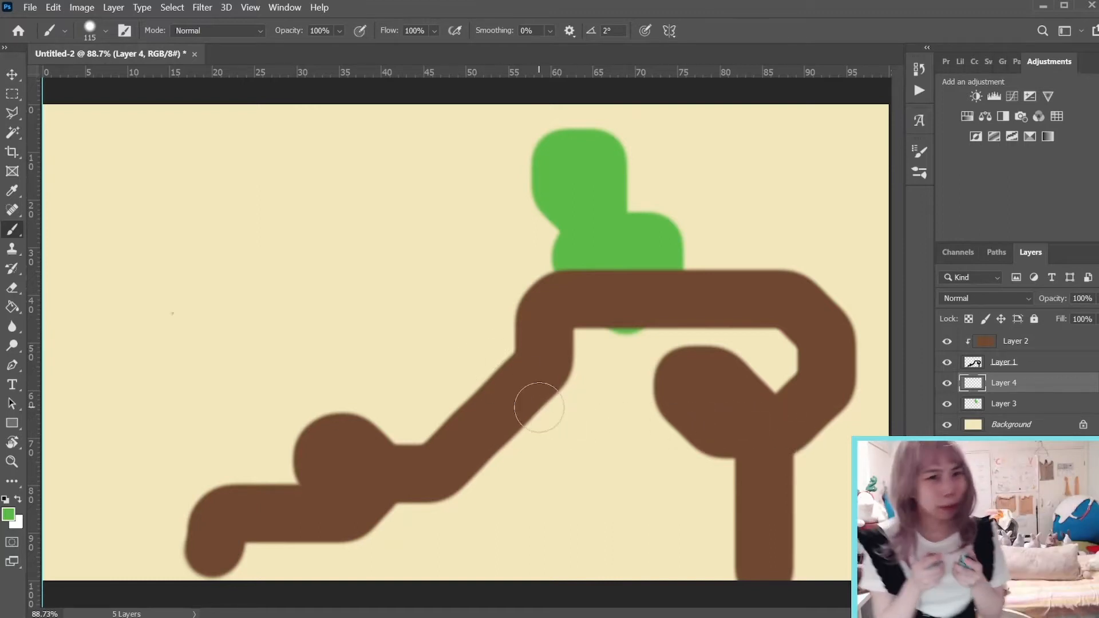
{"action": "left_click_drag", "start_coordinate": [403, 274], "coordinate": [478, 380]}
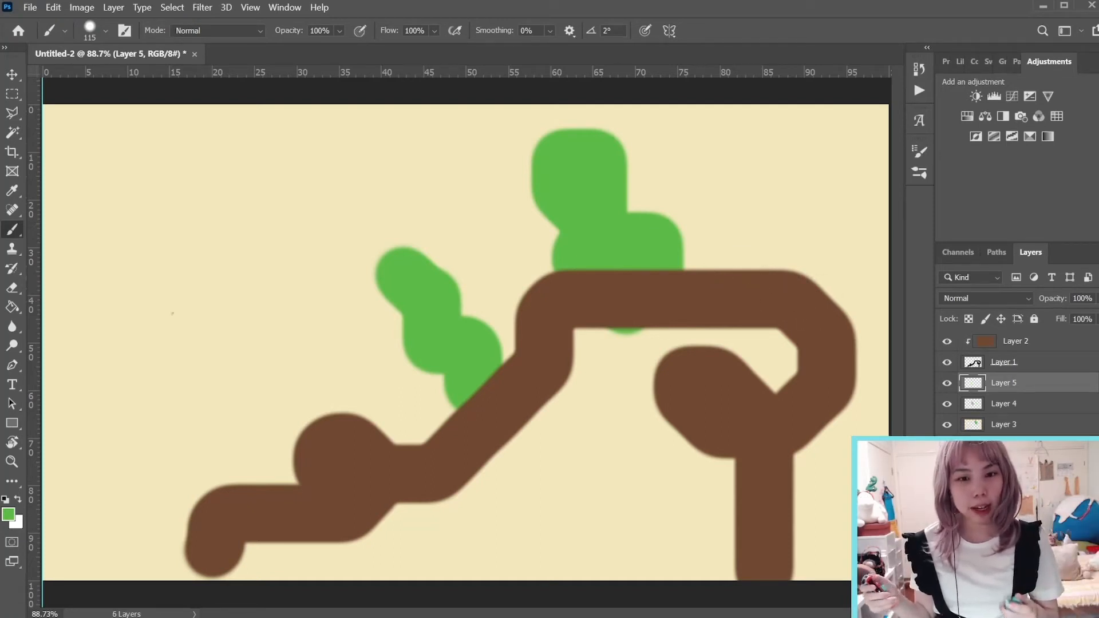
{"action": "left_click_drag", "start_coordinate": [735, 114], "coordinate": [749, 251]}
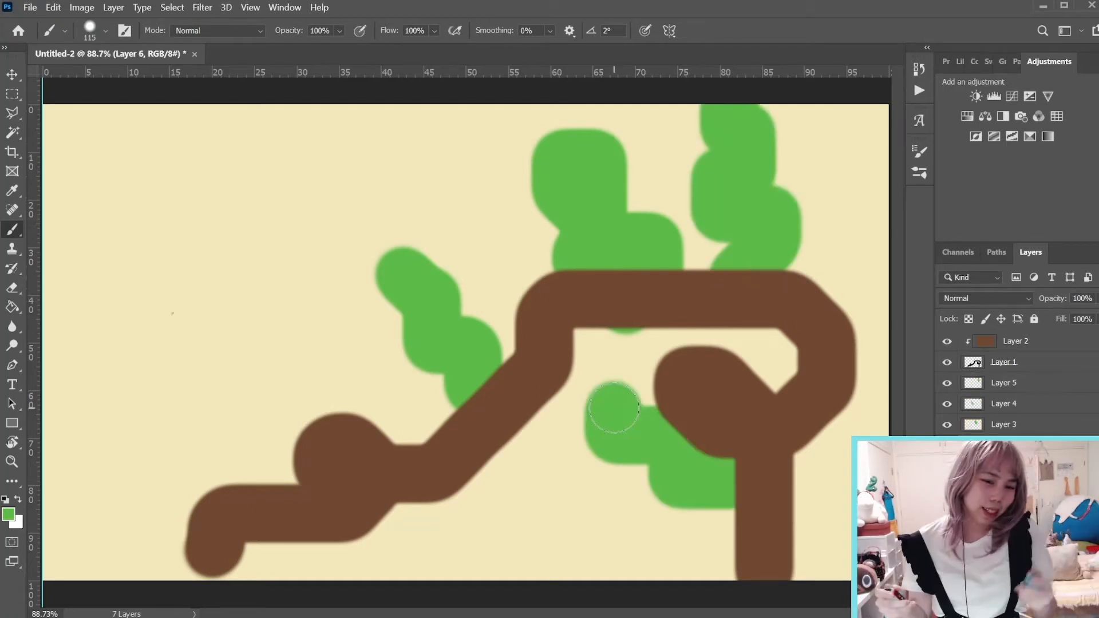
{"action": "left_click_drag", "start_coordinate": [616, 412], "coordinate": [590, 408]}
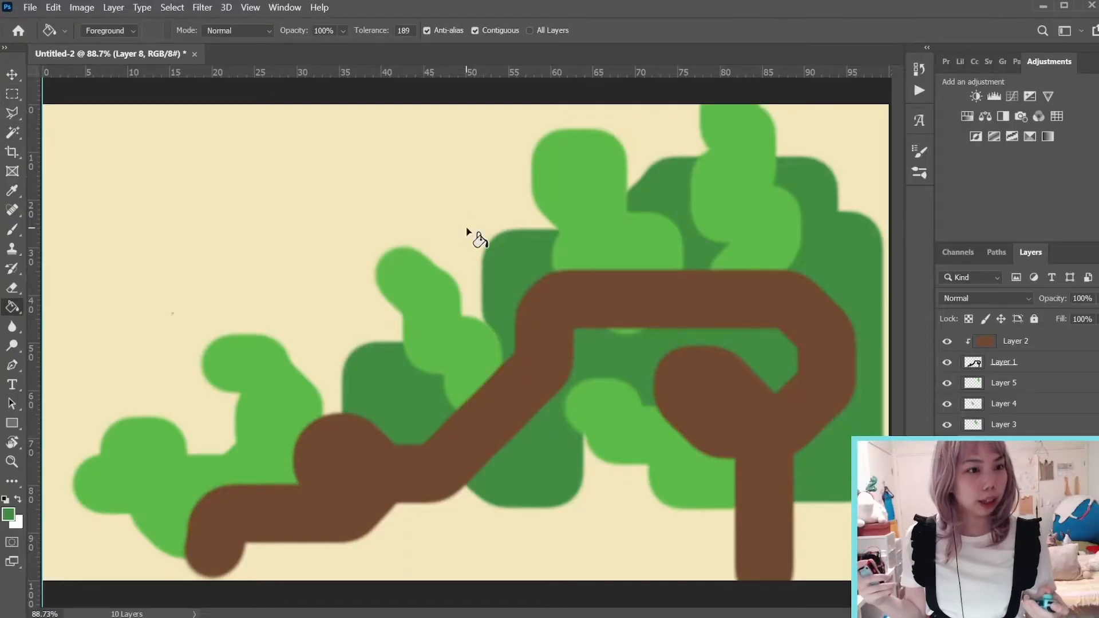
Reposition the lower-left light-green clump beneath the middle of the branch, and select the top foliage layer for painting.
{"action": "key", "text": "b"}
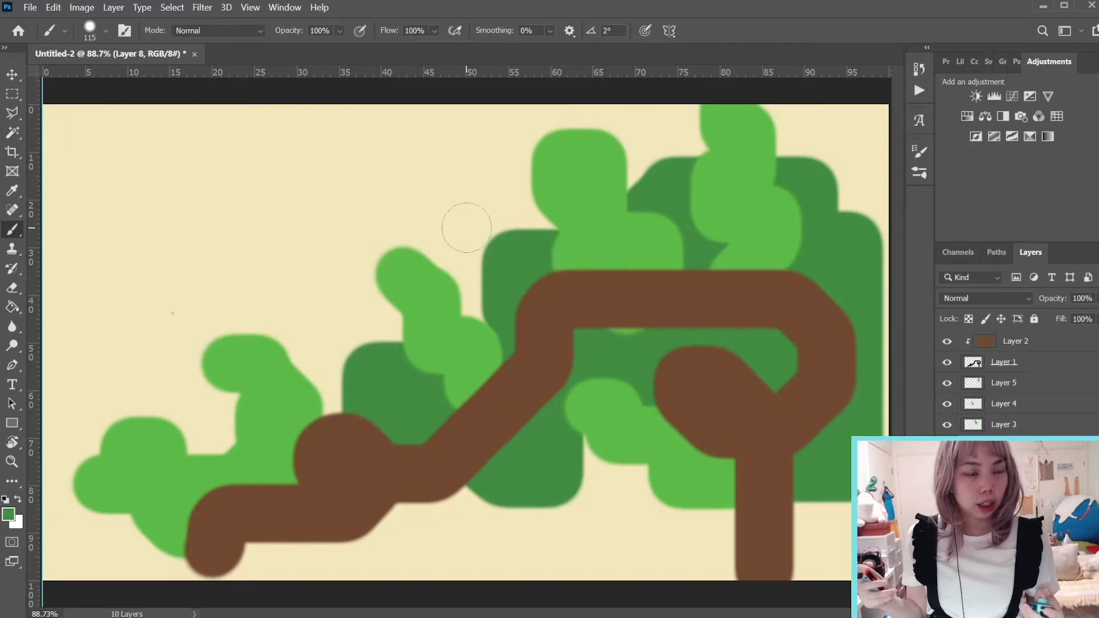
{"action": "key", "text": "z"}
{"action": "key", "text": "c"}
{"action": "key", "text": "v"}
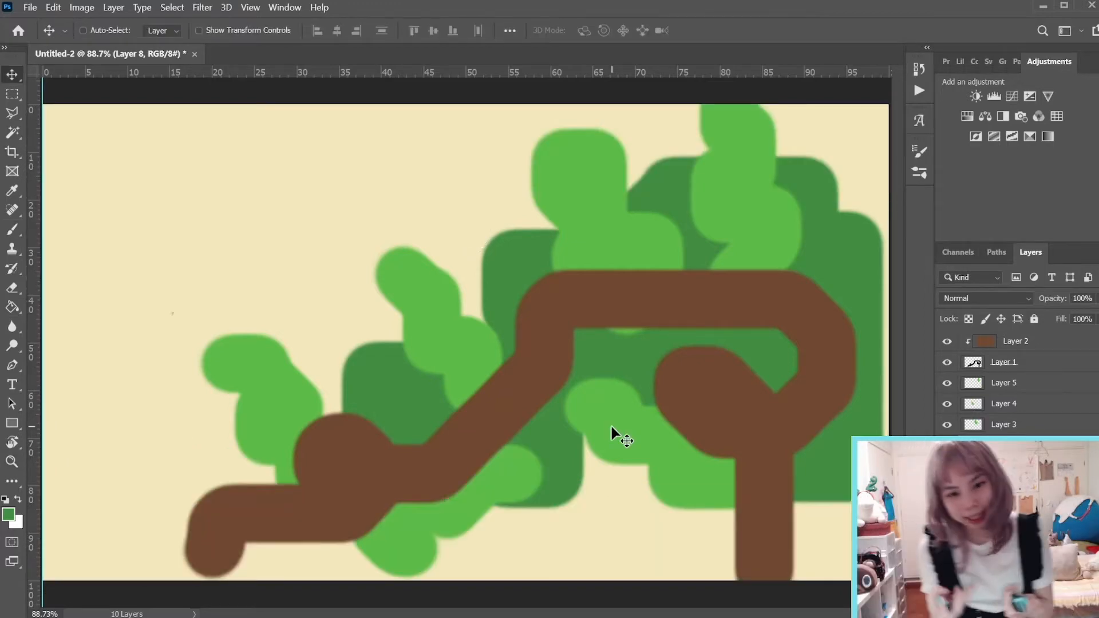
{"action": "left_click", "coordinate": [610, 423], "text": "ctrl"}
{"action": "key", "text": "b"}
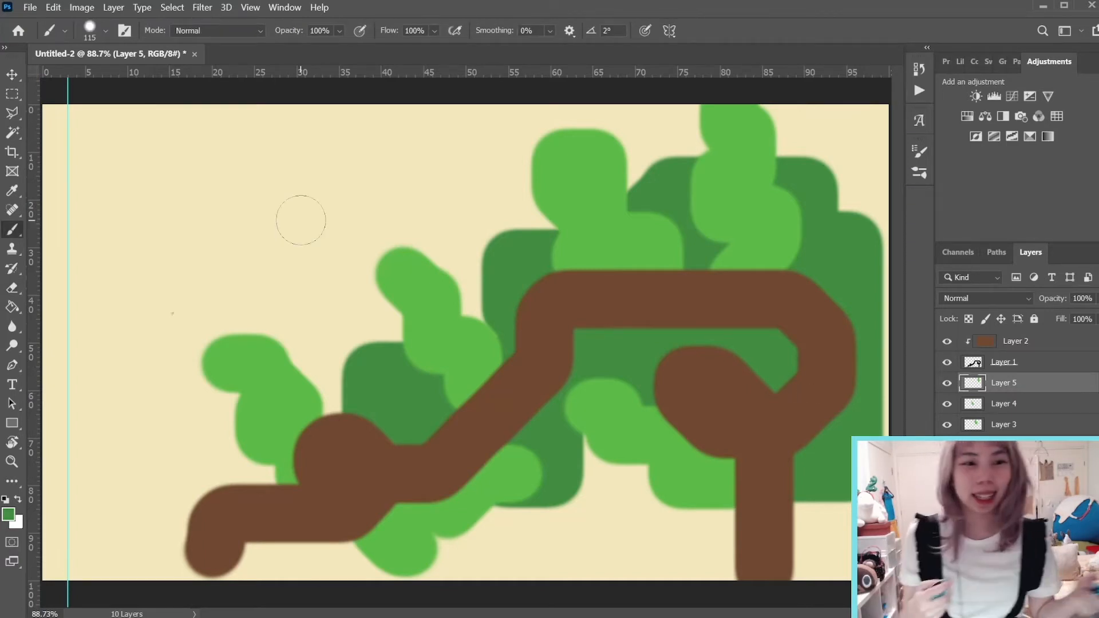
Shade the light-green clumps on new clipped layers with a soft dark-green brush at 0% hardness, enlarged to 1344 px.
{"action": "right_click", "coordinate": [1001, 388]}
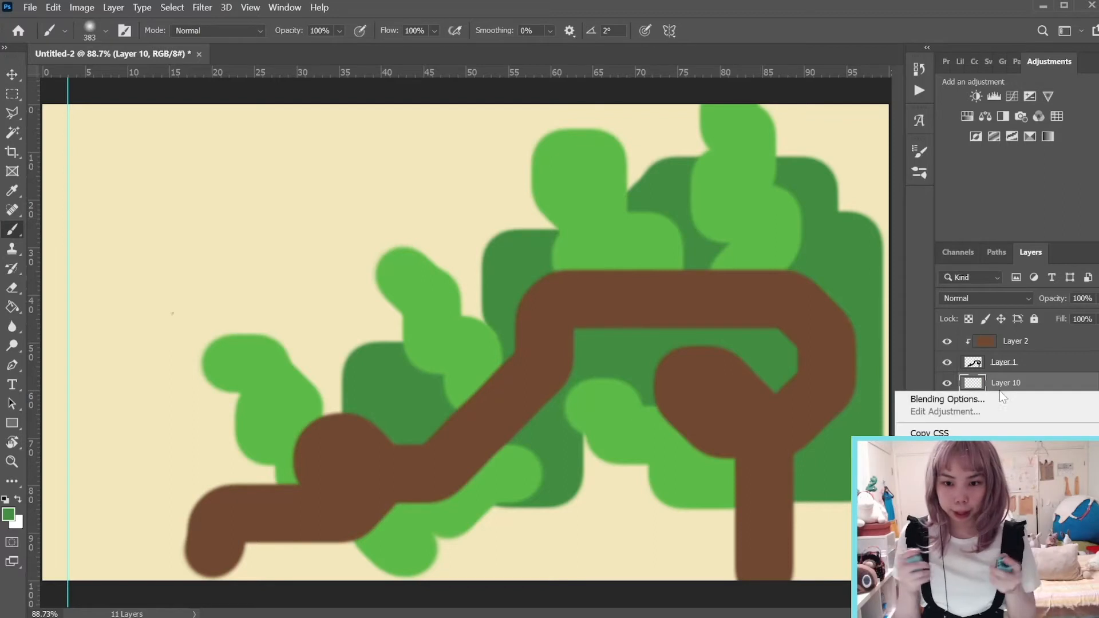
{"action": "left_click", "coordinate": [939, 611]}
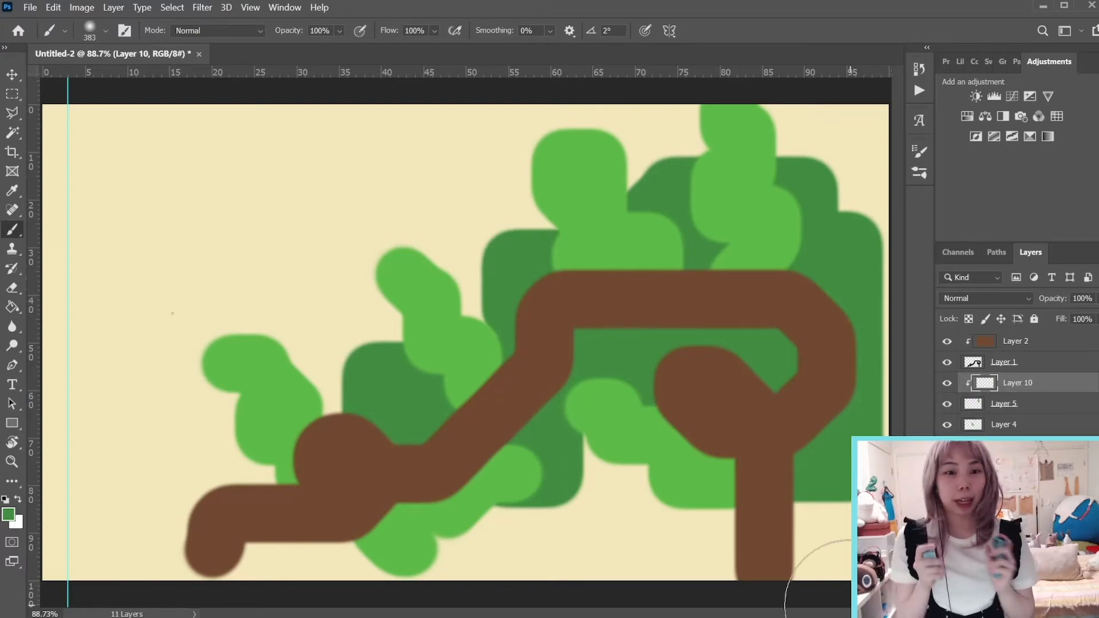
{"action": "right_click", "coordinate": [591, 458]}
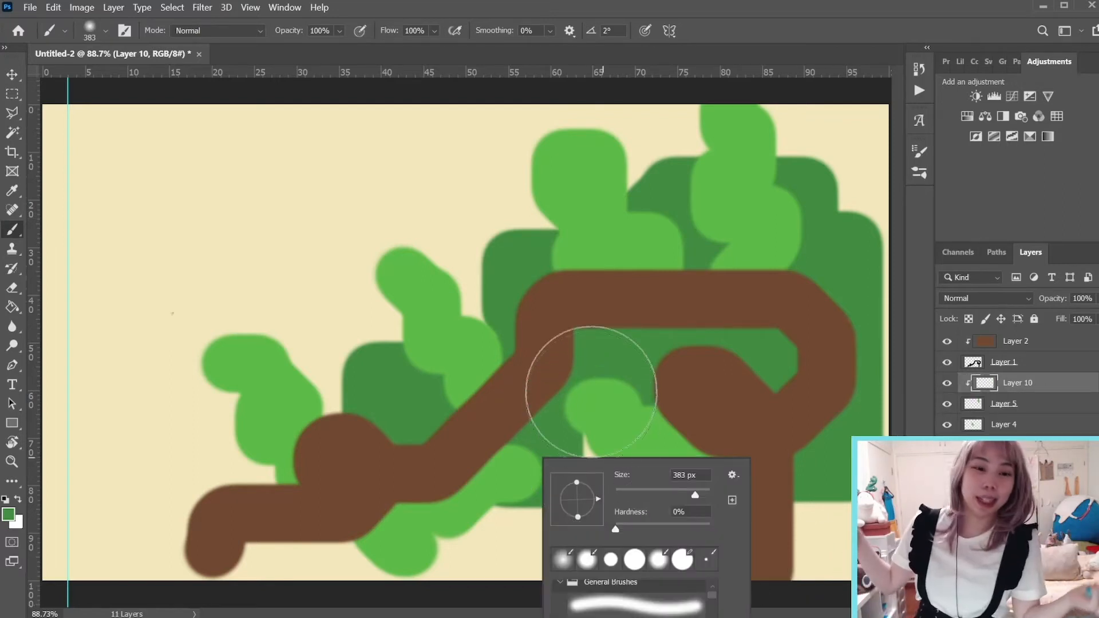
{"action": "left_click", "coordinate": [536, 387]}
{"action": "left_click_drag", "start_coordinate": [536, 386], "coordinate": [437, 418]}
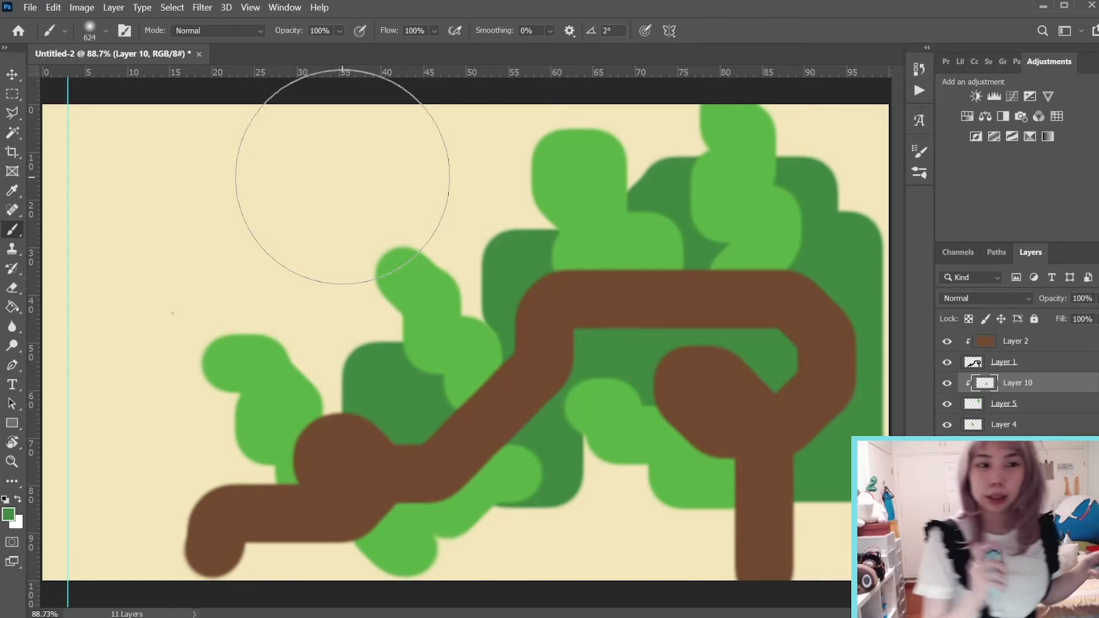
{"action": "right_click", "coordinate": [733, 280]}
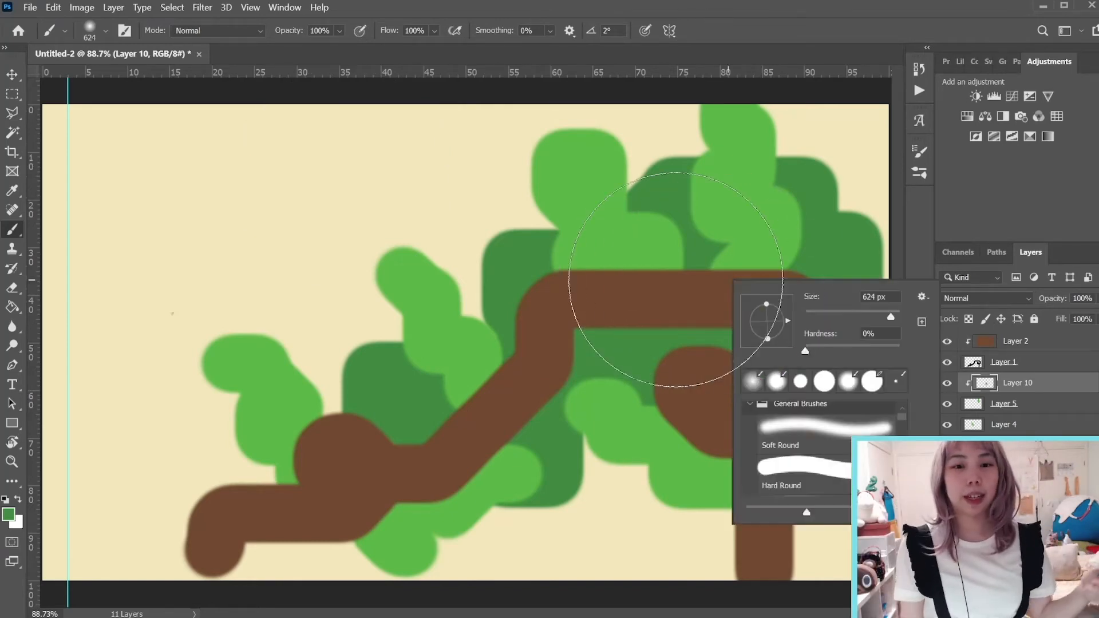
{"action": "right_click", "coordinate": [547, 280], "text": "alt"}
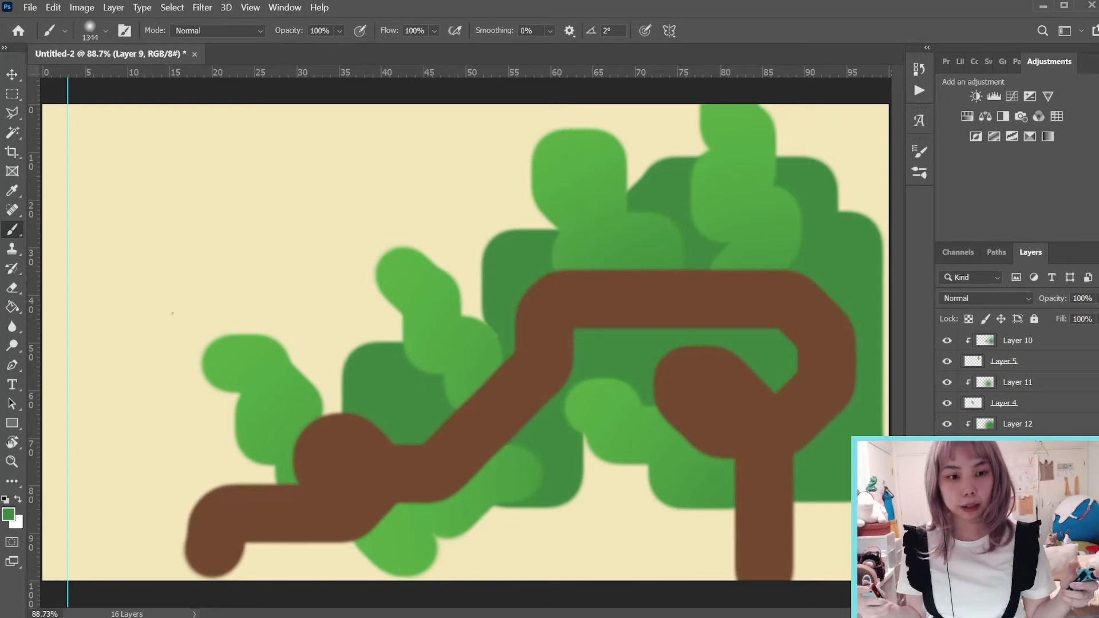
Brush soft light-green highlights over the dark-green foliage on a new layer, and undo the last dab.
{"action": "key", "text": "ctrl+alt+shift+n"}
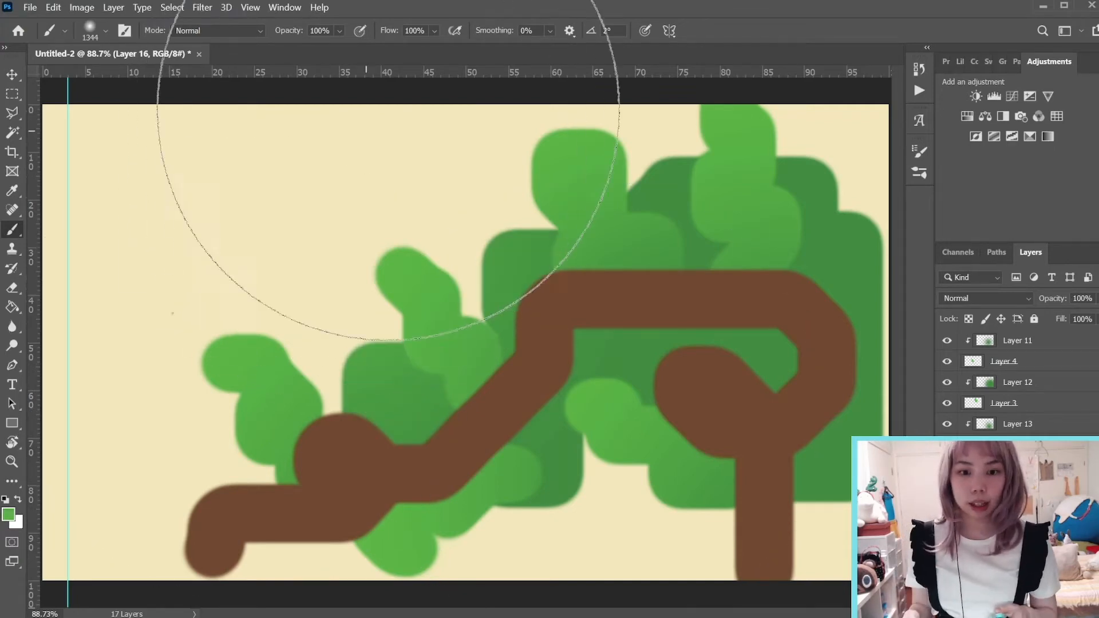
{"action": "left_click", "coordinate": [544, 107]}
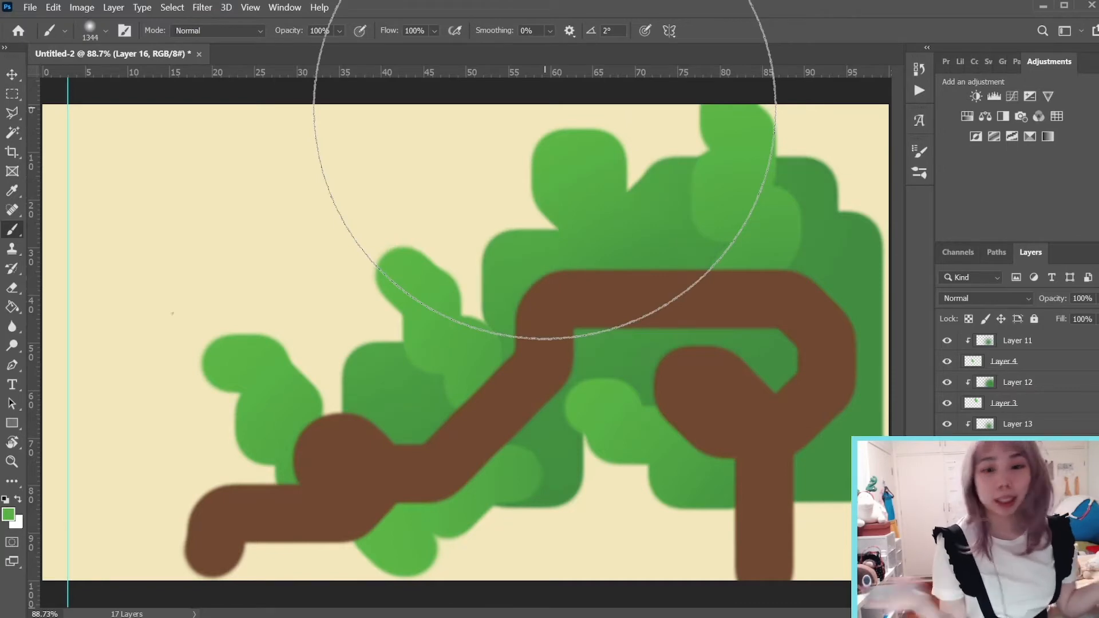
{"action": "key", "text": "ctrl+z"}
Add a new empty layer above the brown colour layer of the branch.
{"action": "scroll", "coordinate": [1013, 411], "scroll_direction": "up", "scroll_amount": 2}
{"action": "scroll", "coordinate": [1013, 413], "scroll_direction": "up", "scroll_amount": 4}
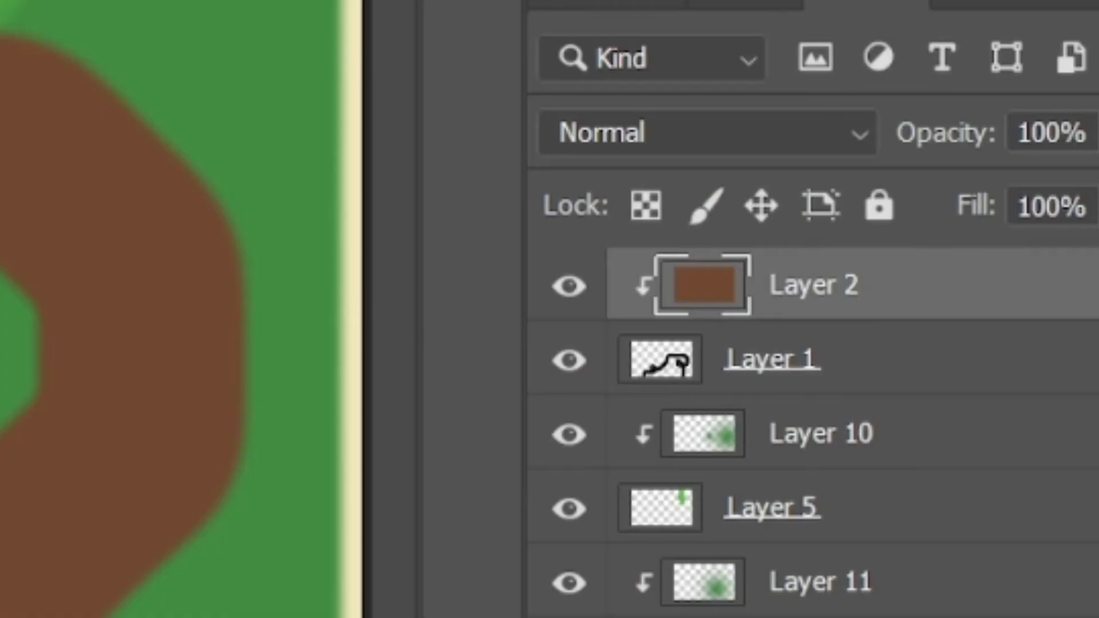
{"action": "key", "text": "ctrl+shift+alt+n"}
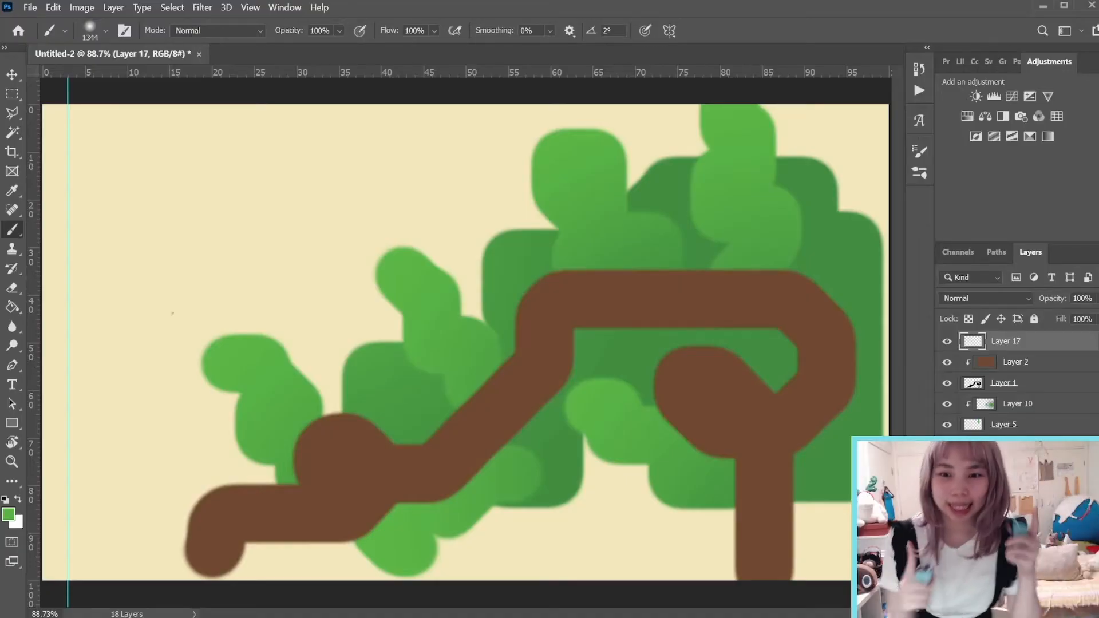
Clip the new empty layer to the branch shape with a clipping mask.
{"action": "right_click", "coordinate": [987, 343]}
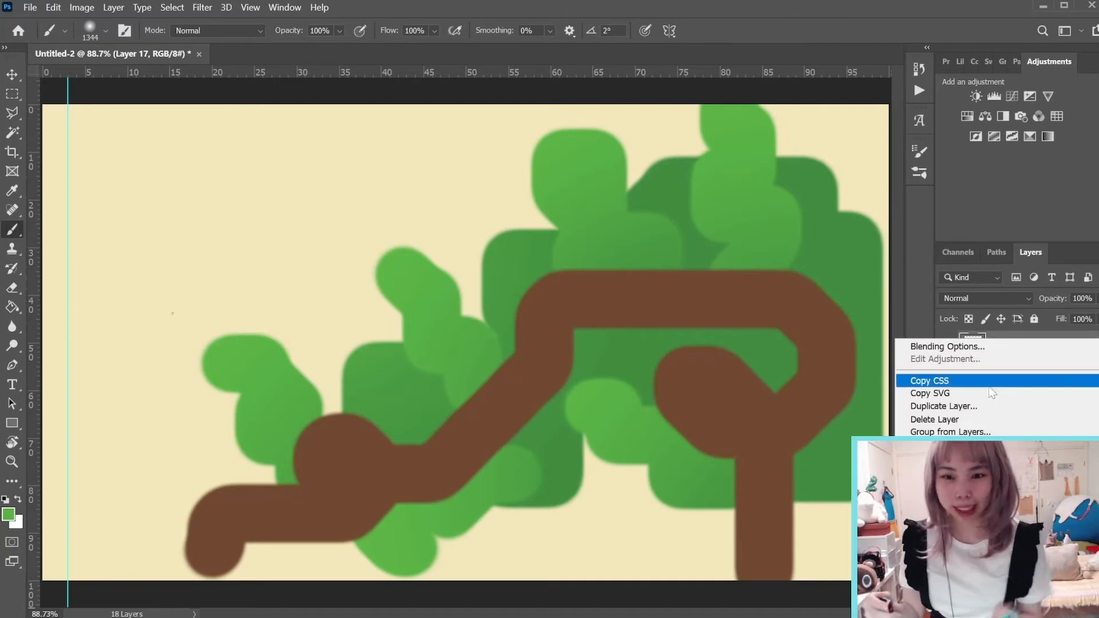
{"action": "left_click", "coordinate": [945, 615]}
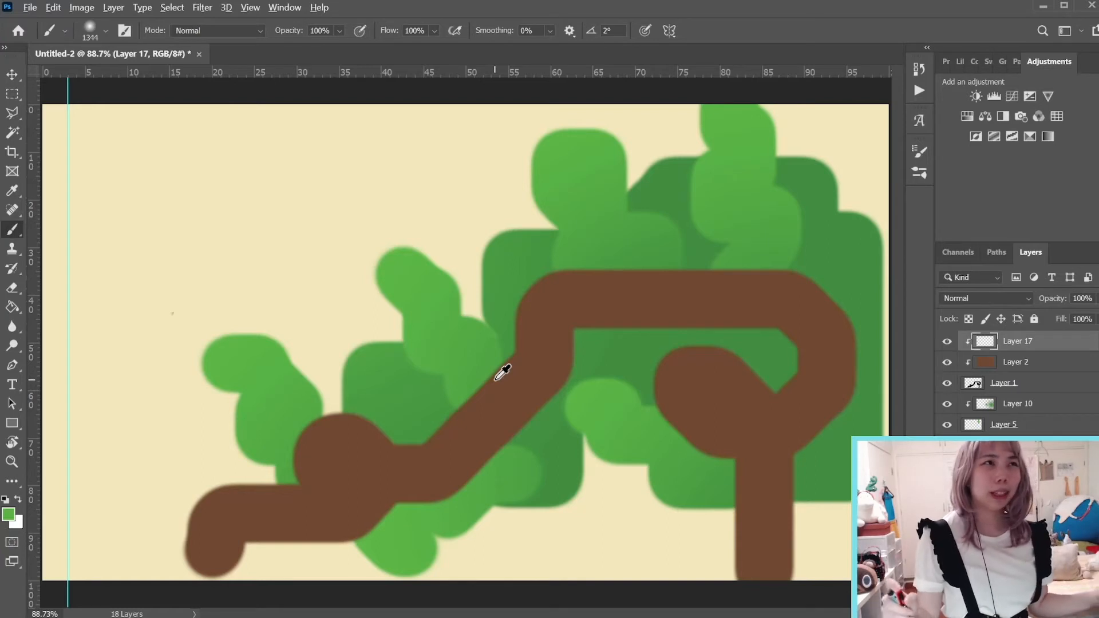
{"action": "left_click", "coordinate": [496, 379]}
{"action": "key", "text": "z"}
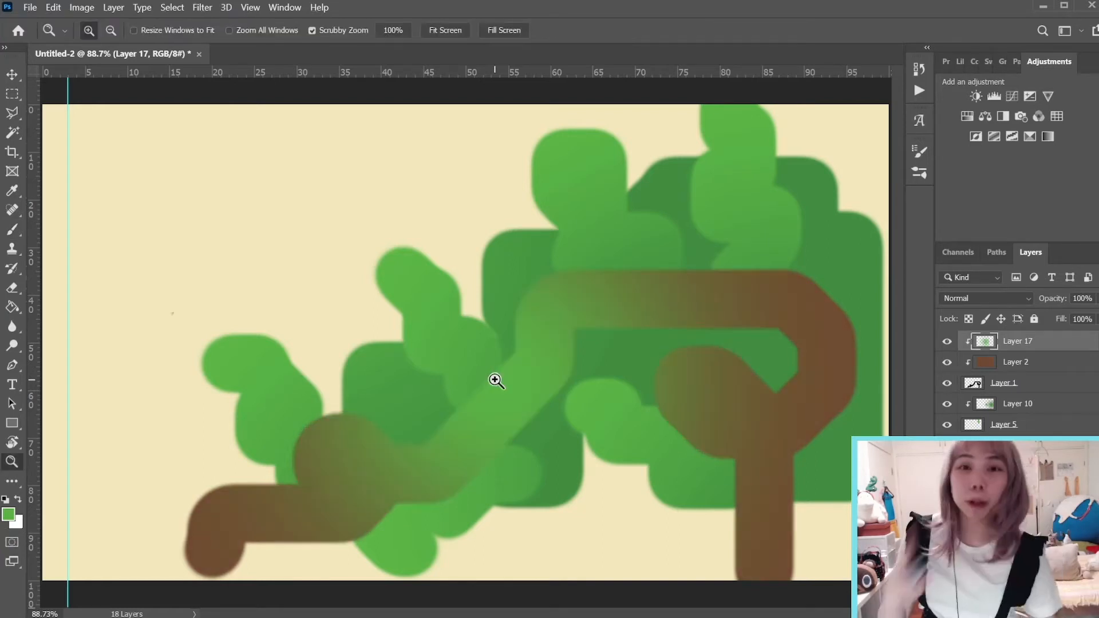
{"action": "key", "text": "ctrl+z"}
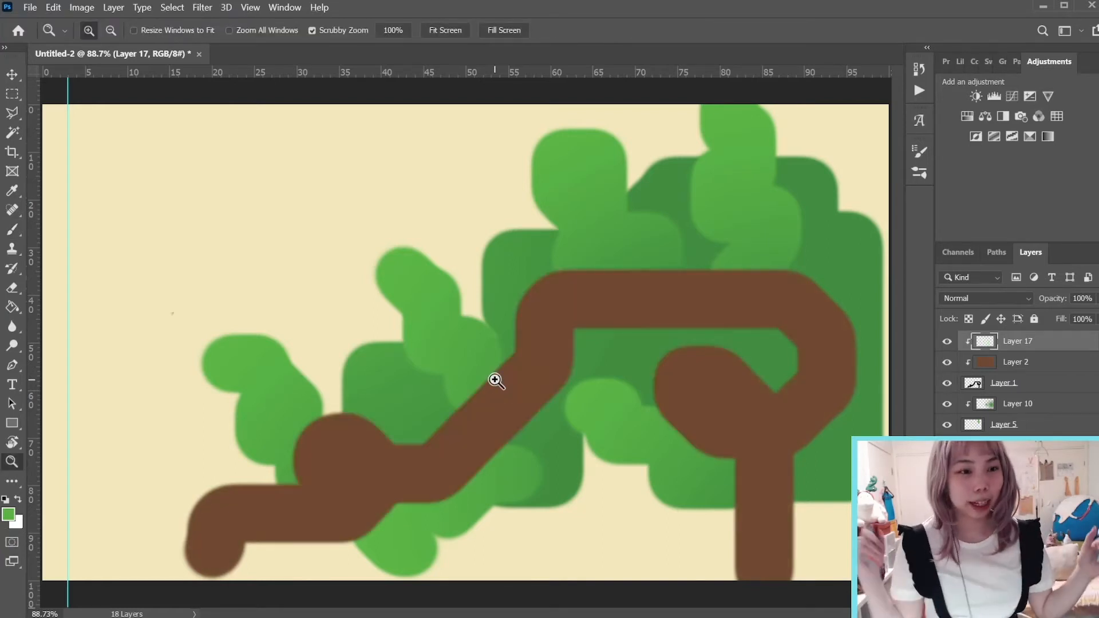
Set the foreground colour to orange #d6823d and brush a soft highlight over the lower-left end of the branch.
{"action": "key", "text": "b"}
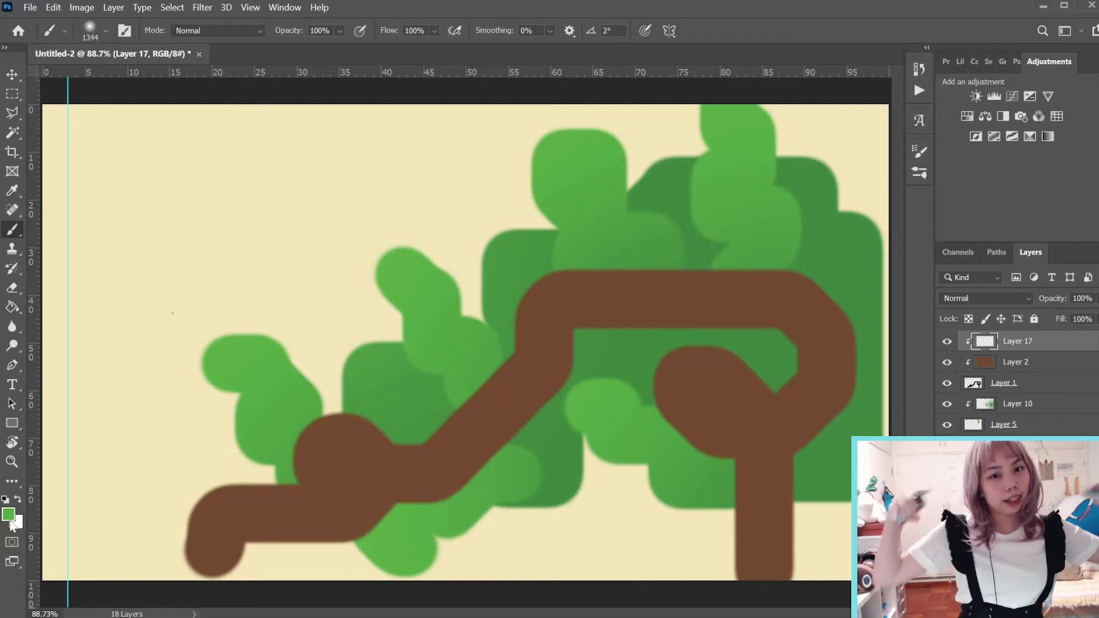
{"action": "left_click", "coordinate": [10, 522]}
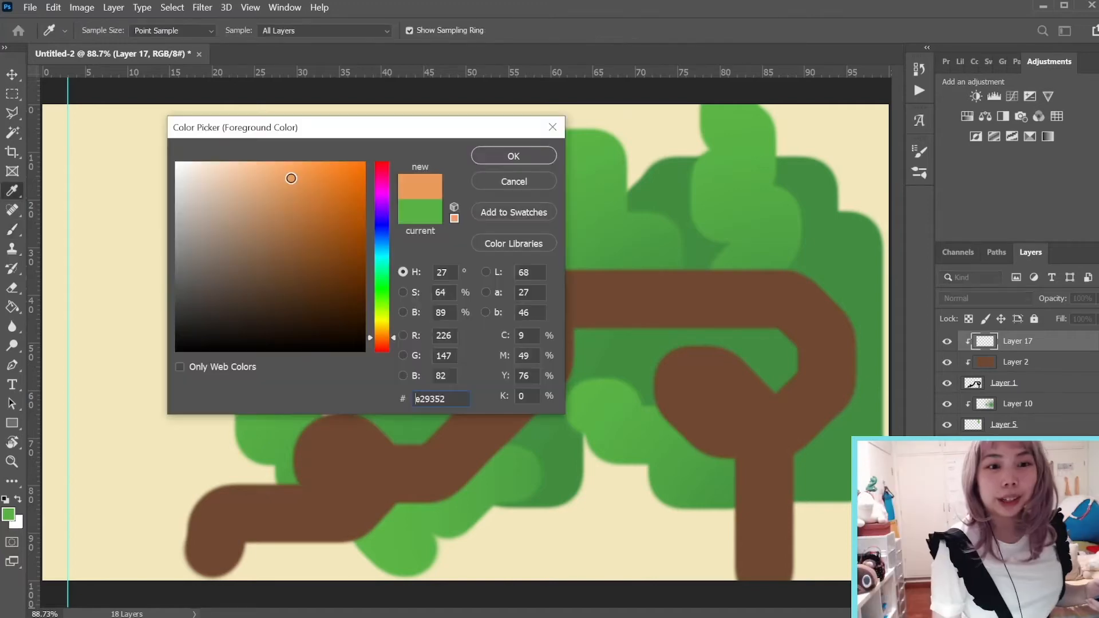
{"action": "left_click_drag", "start_coordinate": [290, 179], "coordinate": [312, 189]}
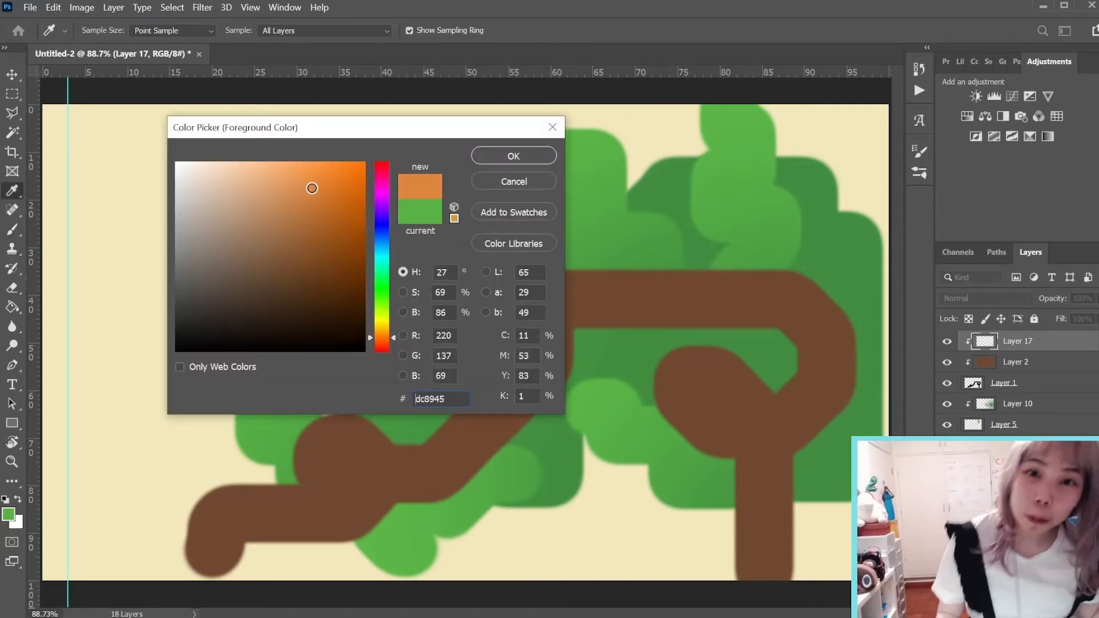
{"action": "key", "text": "Return"}
{"action": "key", "text": "b"}
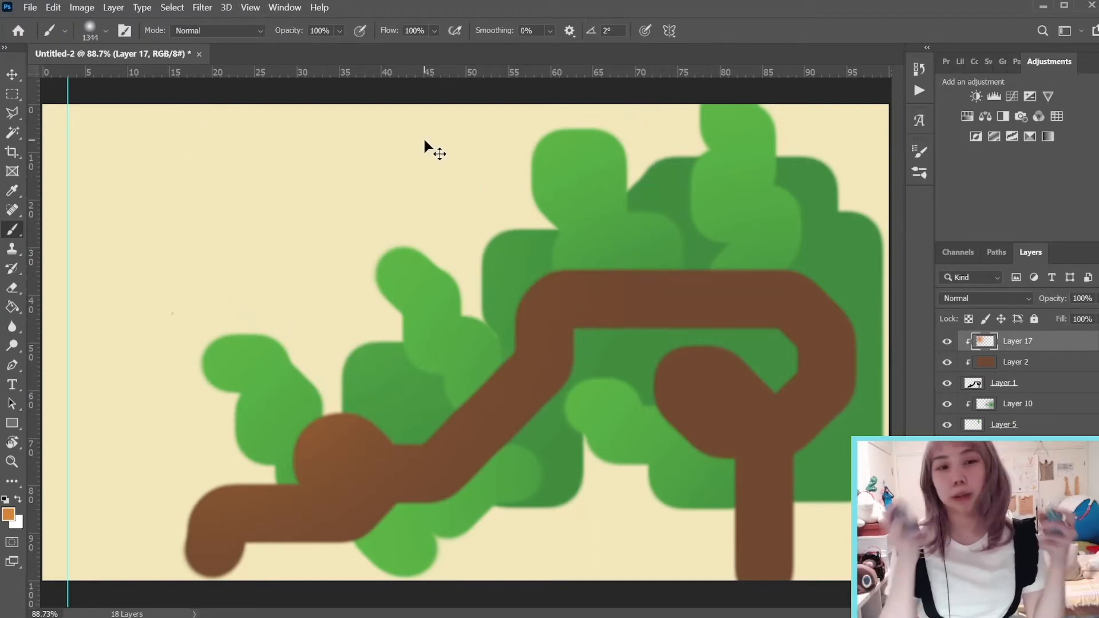
{"action": "scroll", "coordinate": [430, 131], "scroll_direction": "up", "scroll_amount": 2}
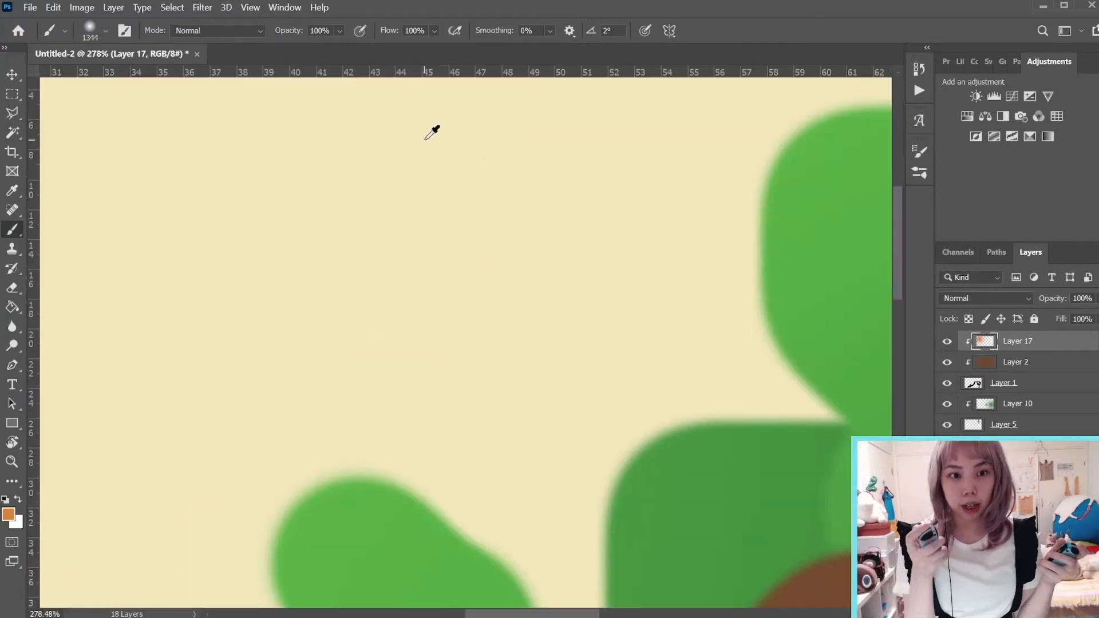
{"action": "scroll", "coordinate": [430, 130], "scroll_direction": "down", "scroll_amount": 2}
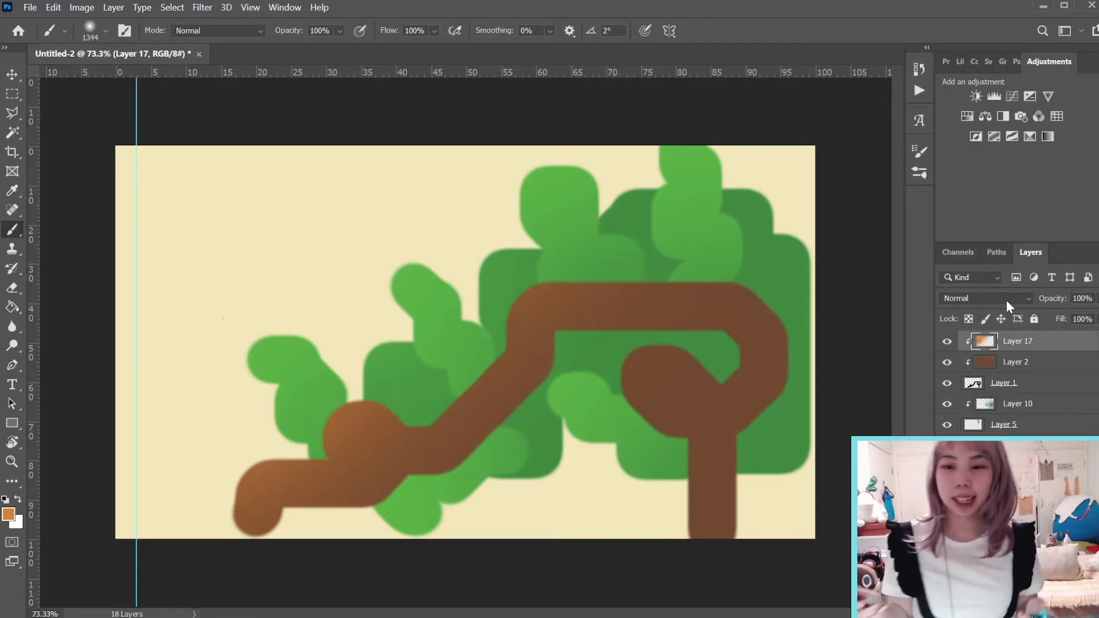
Change the blend mode of the branch's orange highlight layer, and set Layer 10, the upper-right clump's shading, to Multiply.
{"action": "key", "text": "a"}
{"action": "key", "text": "ctrl+t"}
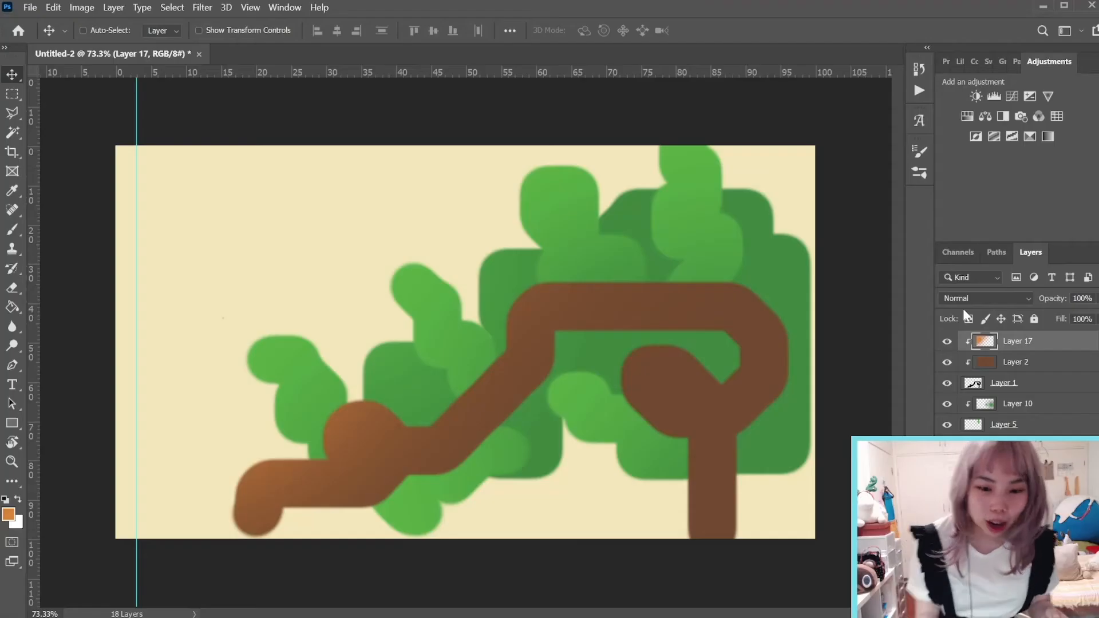
{"action": "left_click", "coordinate": [841, 289]}
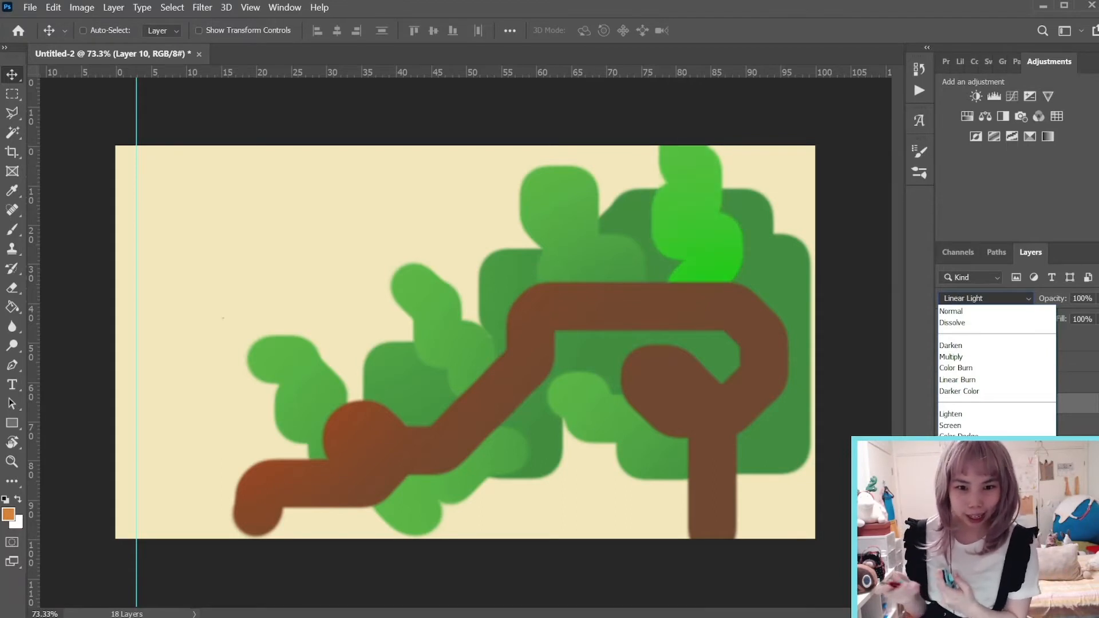
{"action": "left_click", "coordinate": [996, 357]}
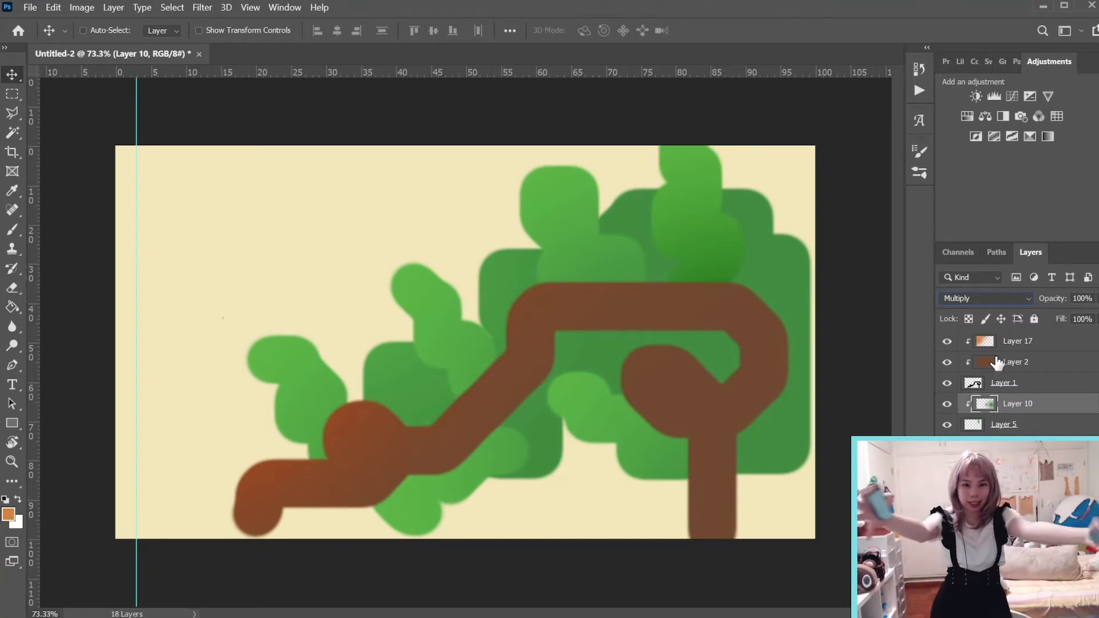
{"action": "key", "text": "shift+alt+n"}
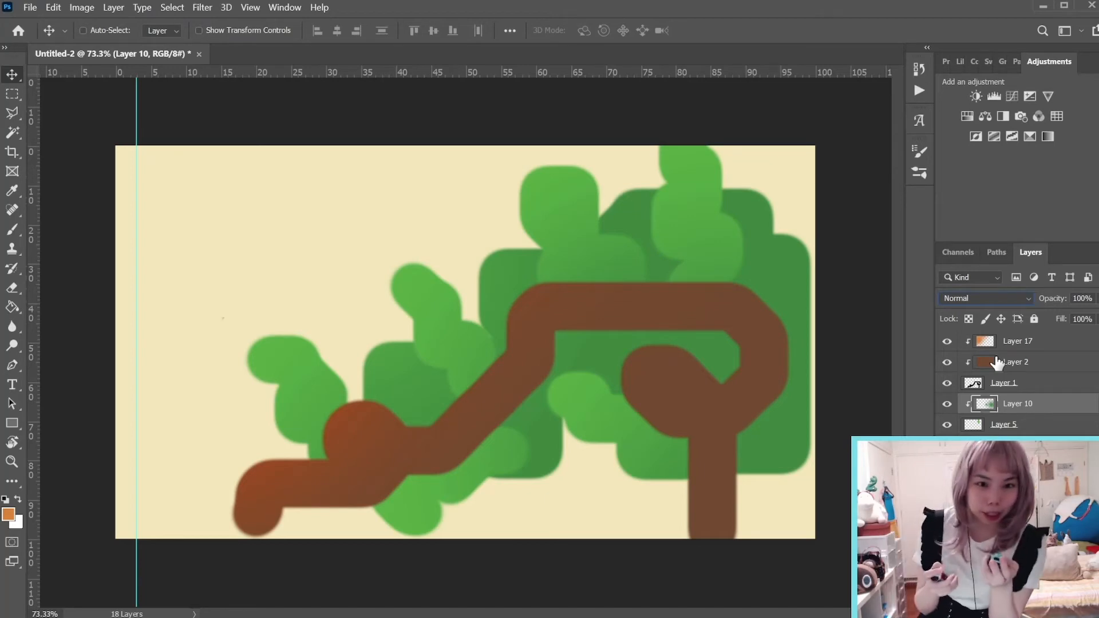
{"action": "key", "text": "shift+alt+m"}
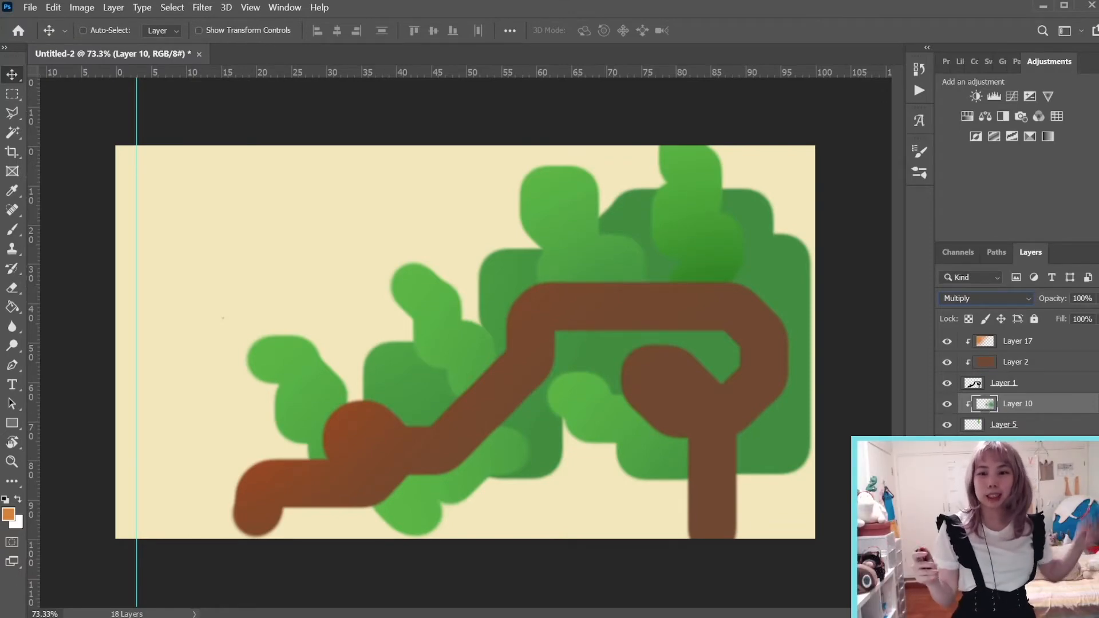
Set the clipped foliage shading layers Layer 11 and Layer 12 to Multiply.
{"action": "left_click", "coordinate": [1018, 445]}
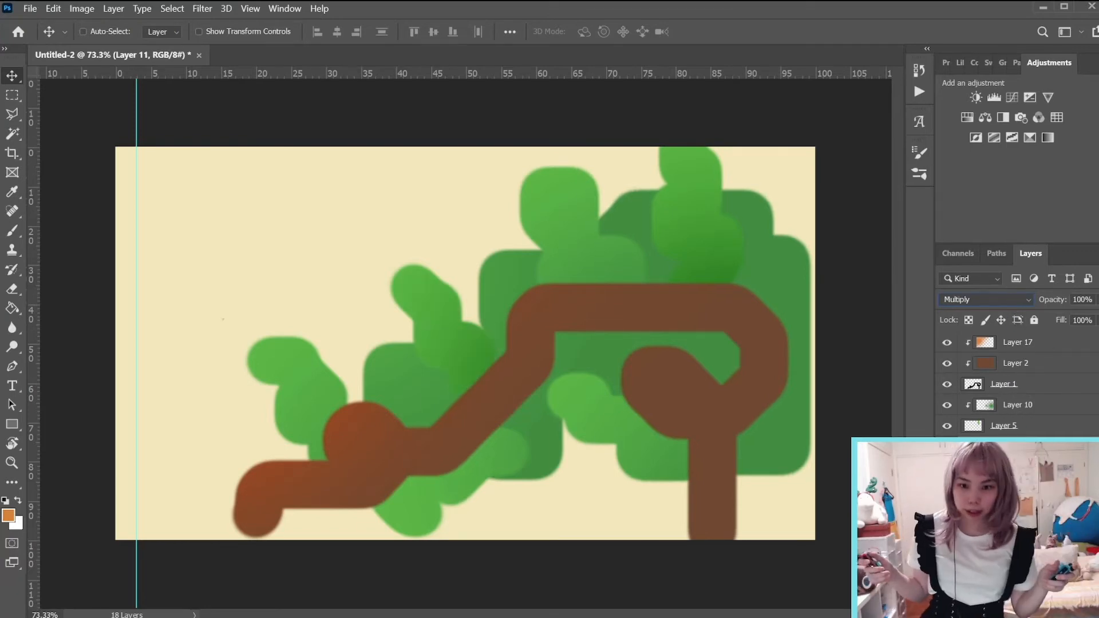
{"action": "left_click", "coordinate": [1018, 488]}
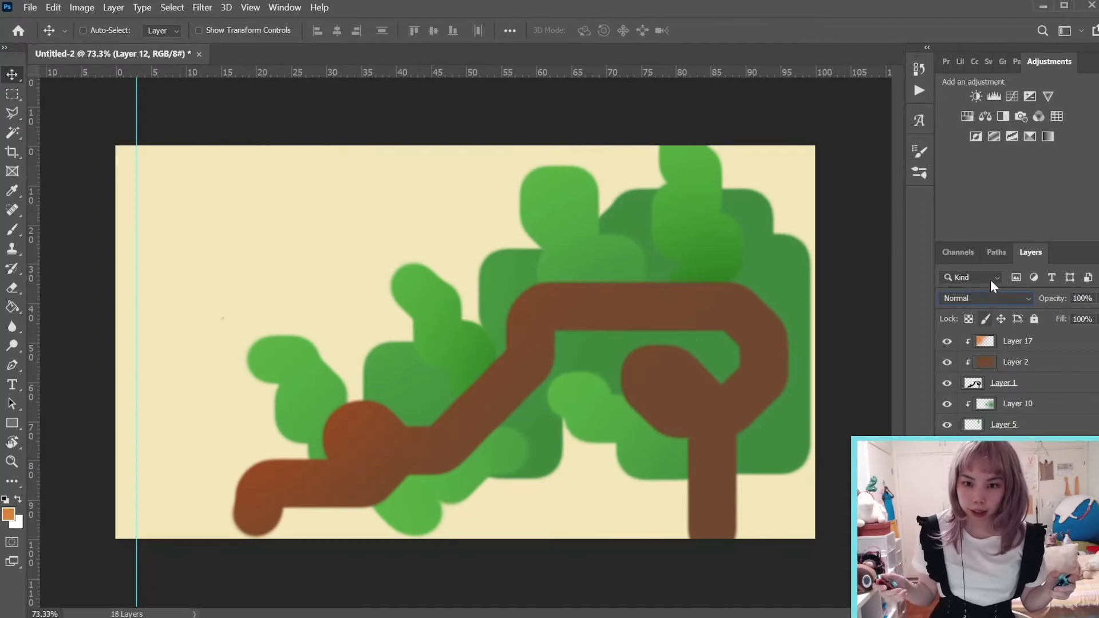
{"action": "key", "text": "shift+alt+m"}
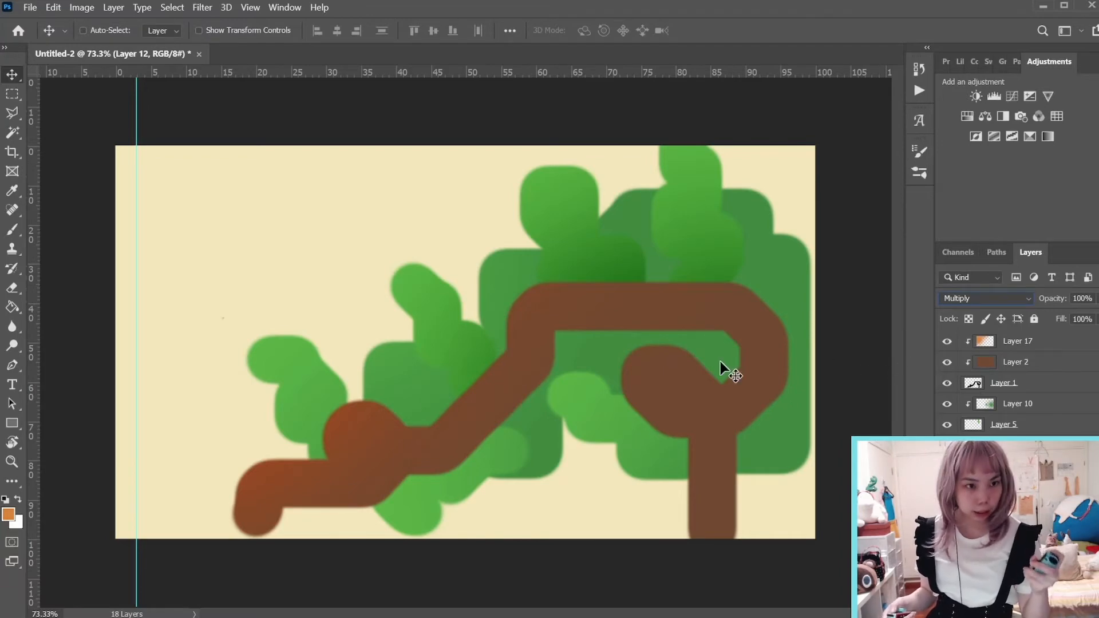
Save the document as Untitled-2.psd, accepting the format compatibility options.
{"action": "key", "text": "ctrl+s"}
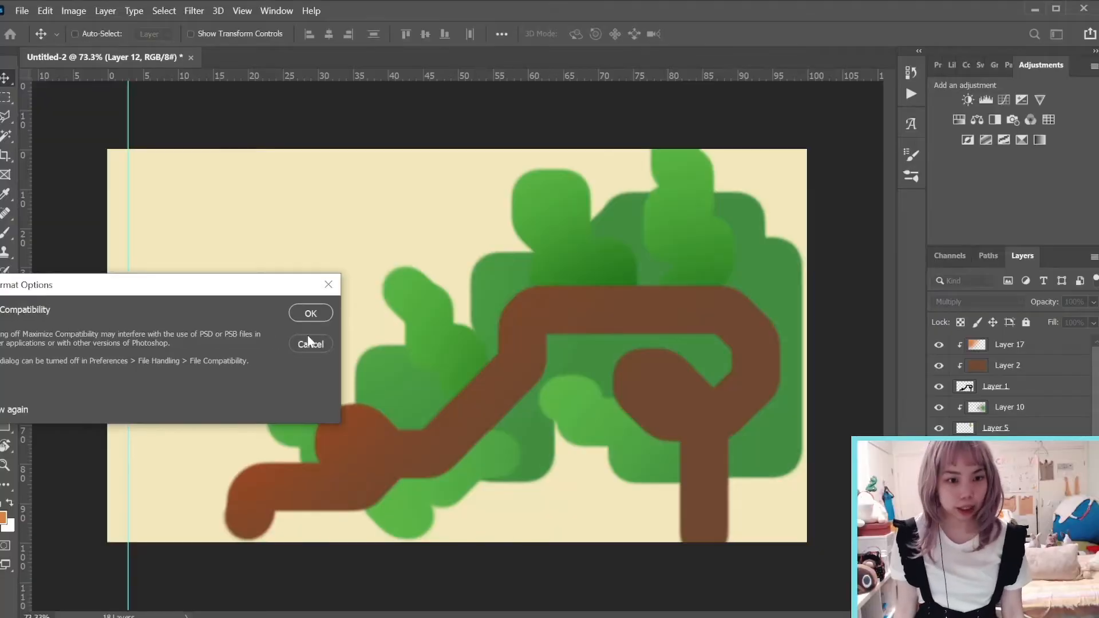
{"action": "left_click", "coordinate": [310, 312]}
{"action": "left_click_drag", "start_coordinate": [581, 212], "coordinate": [613, 235]}
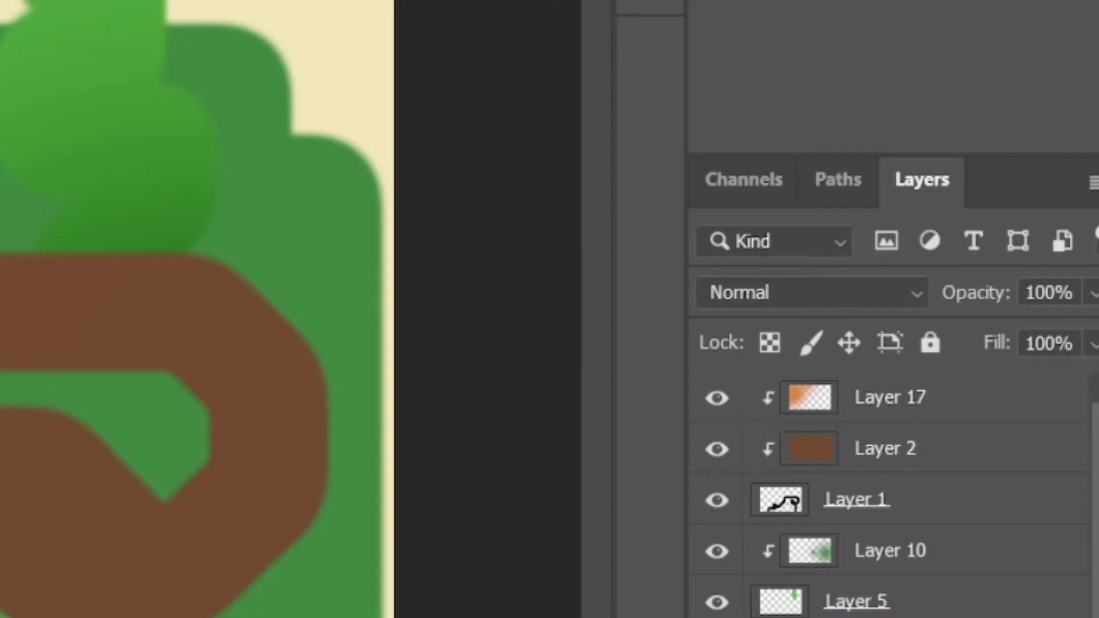
Set the remaining clump shading layers, Layer 13 to Layer 15, to Multiply, and return Layer 16 to Normal after trying Overlay.
{"action": "left_click", "coordinate": [813, 292]}
{"action": "left_click", "coordinate": [772, 407]}
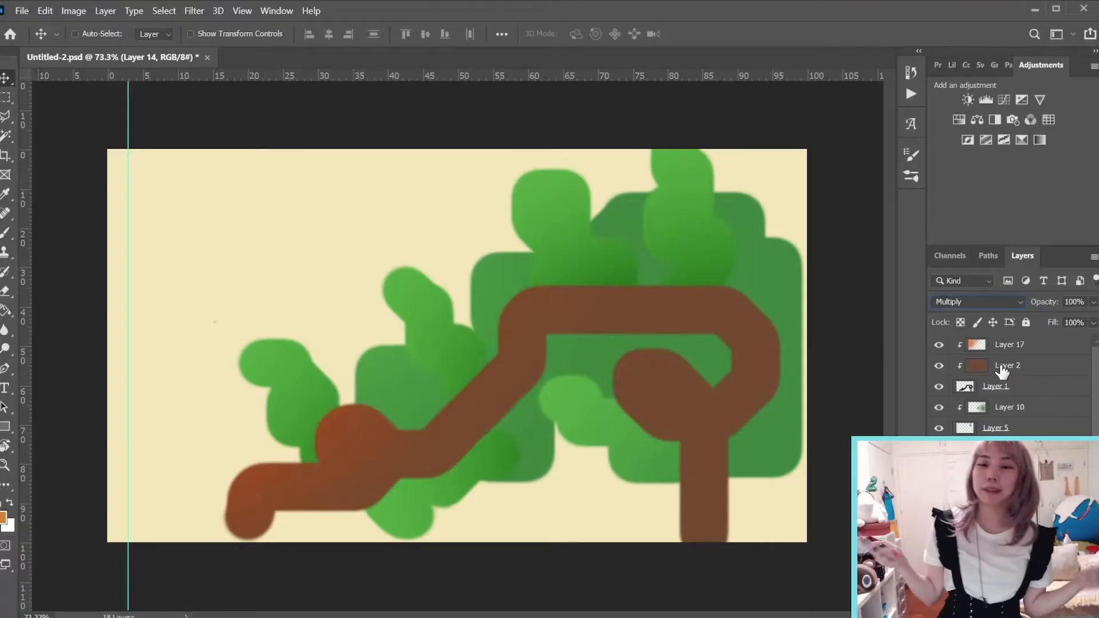
{"action": "scroll", "coordinate": [1001, 372], "scroll_direction": "down", "scroll_amount": 5}
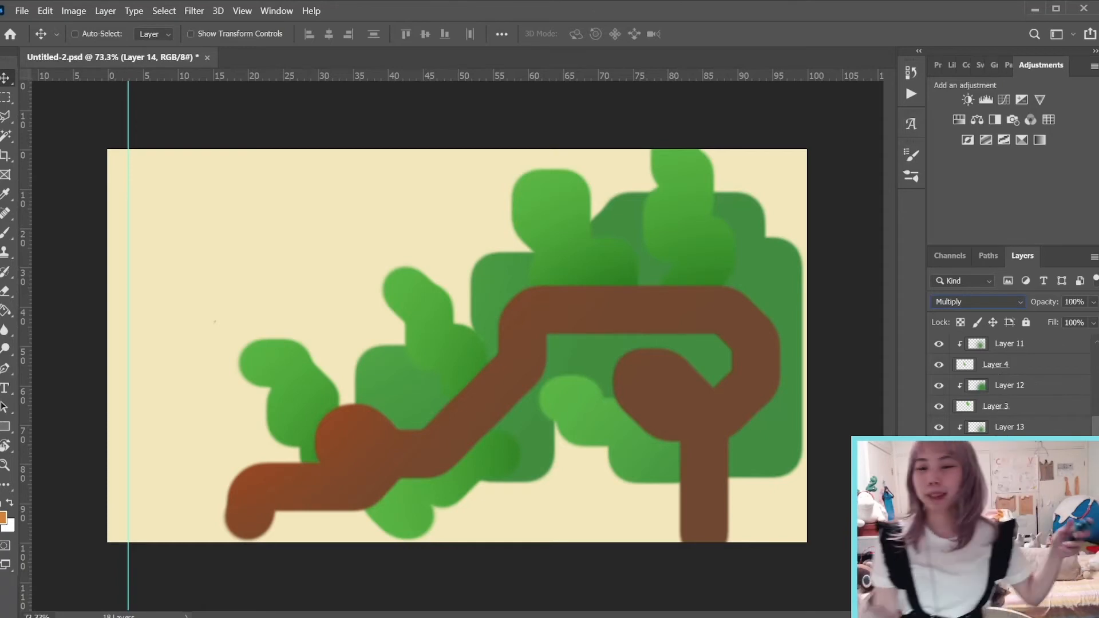
{"action": "left_click", "coordinate": [985, 280]}
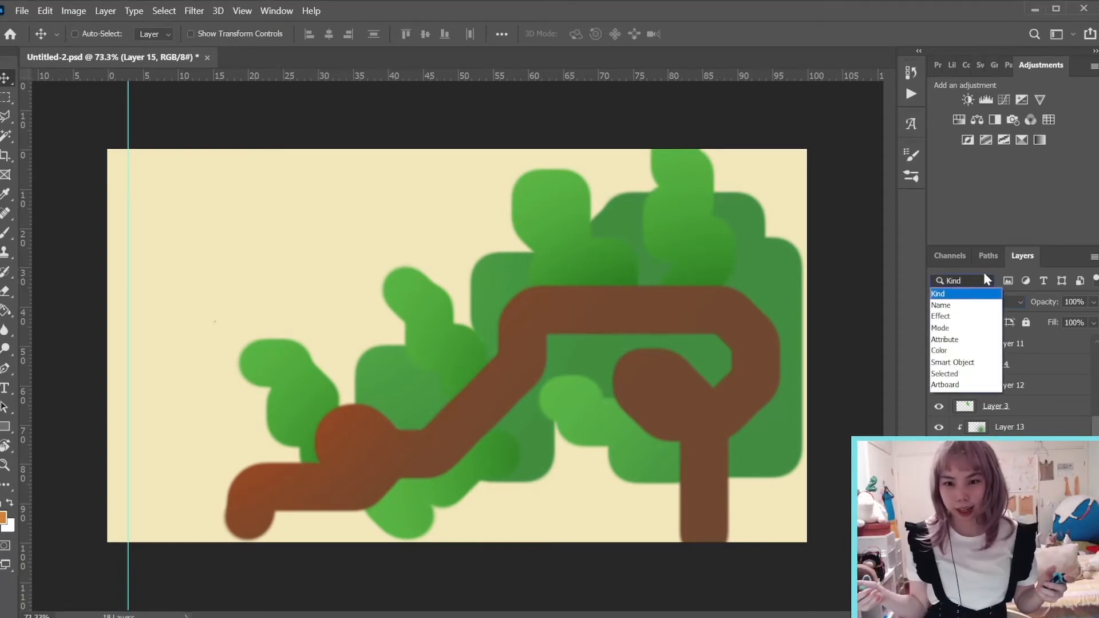
{"action": "left_click", "coordinate": [984, 276]}
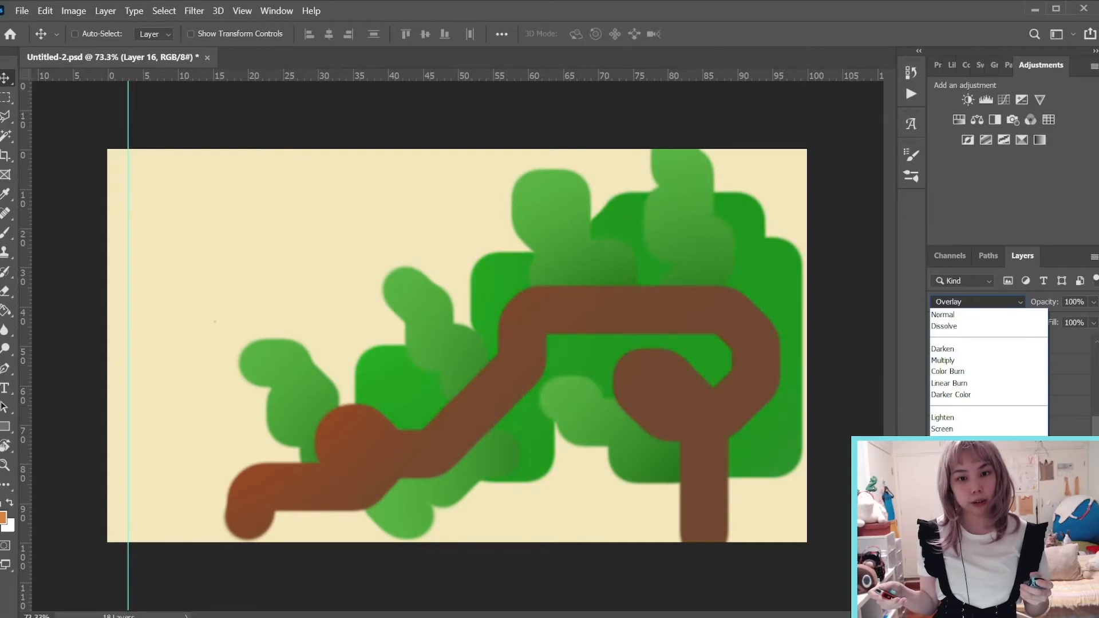
{"action": "left_click", "coordinate": [965, 316]}
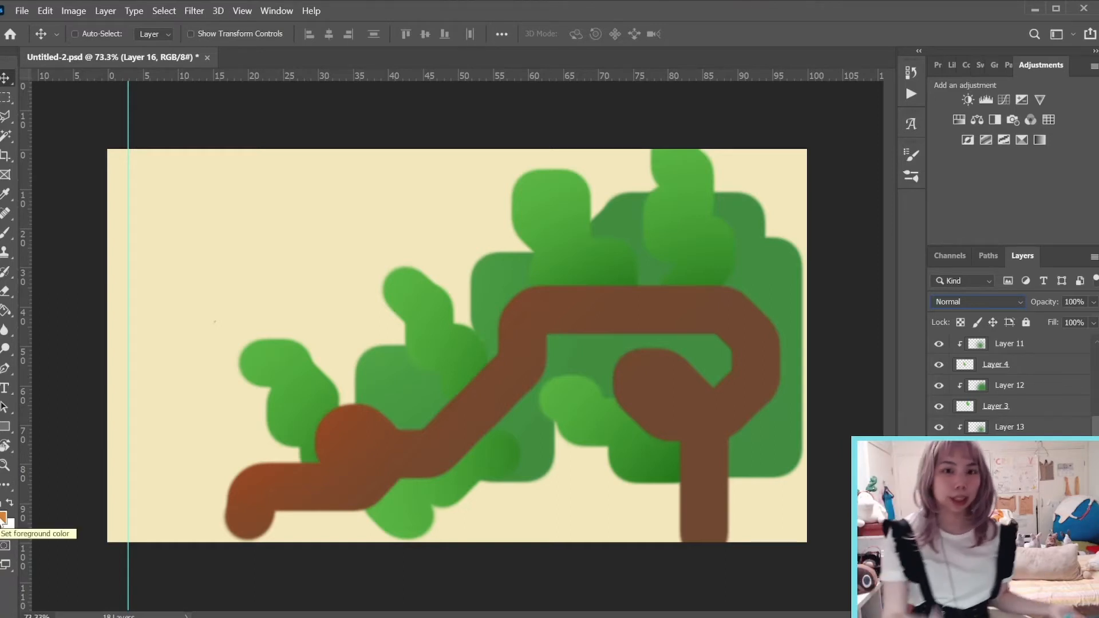
Choose a bright green as the foreground colour and return to the Brush tool.
{"action": "left_click", "coordinate": [4, 517]}
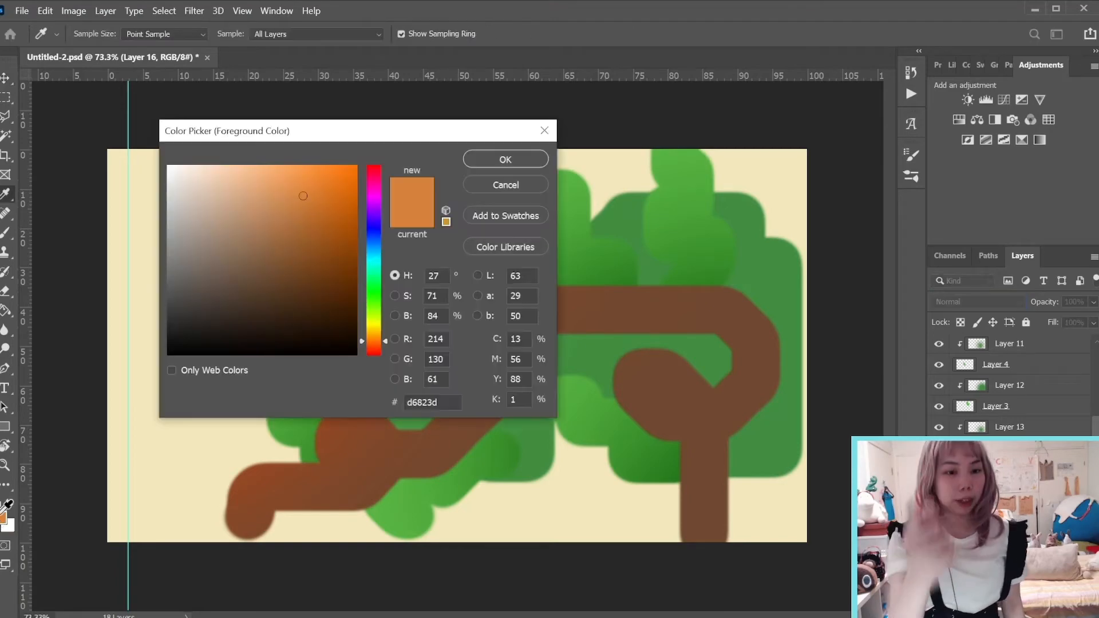
{"action": "left_click", "coordinate": [376, 274]}
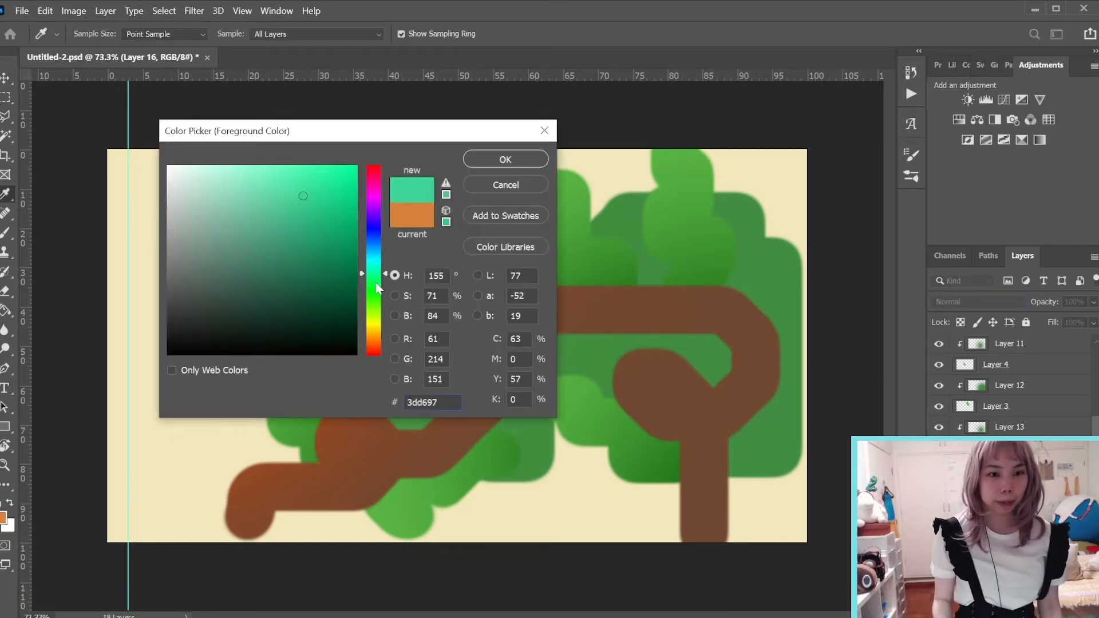
{"action": "left_click", "coordinate": [376, 298]}
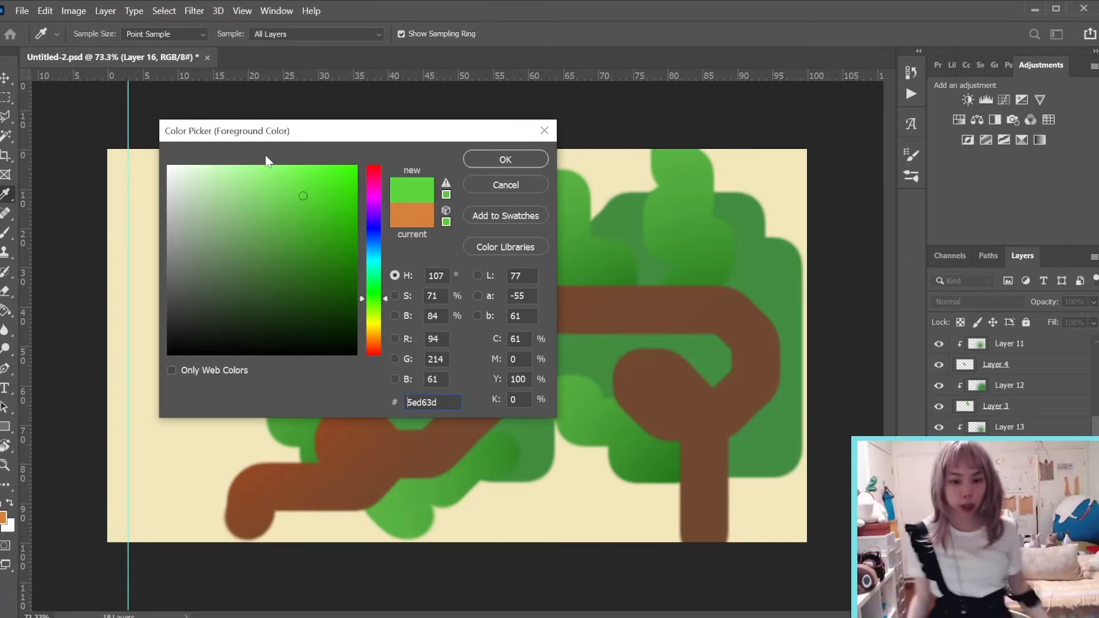
{"action": "scroll", "coordinate": [266, 156], "scroll_direction": "up", "scroll_amount": 8}
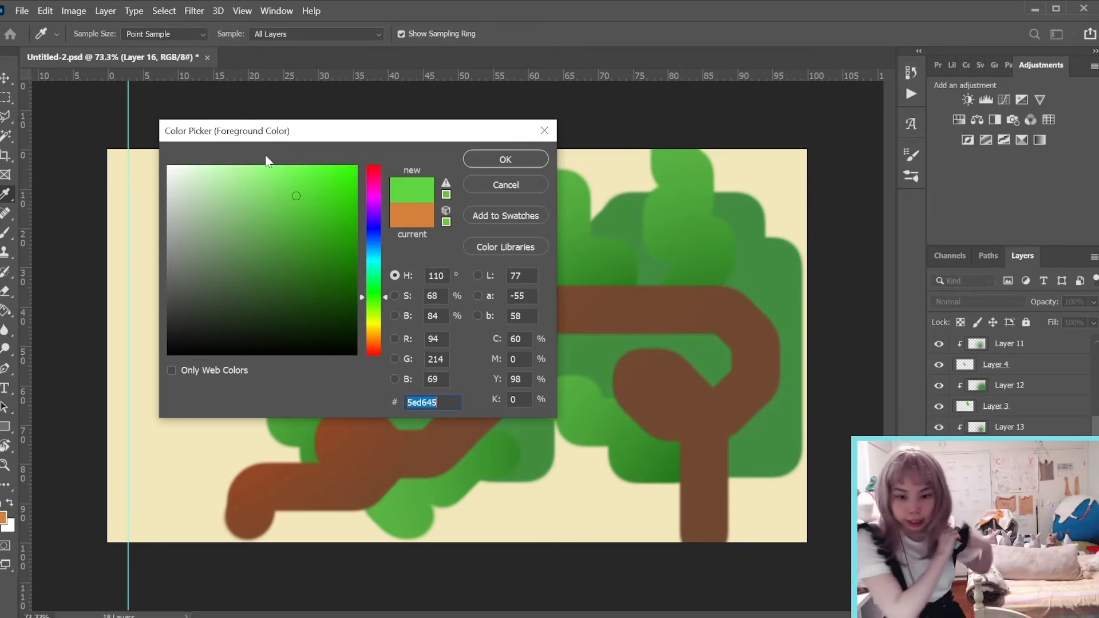
{"action": "left_click", "coordinate": [373, 279]}
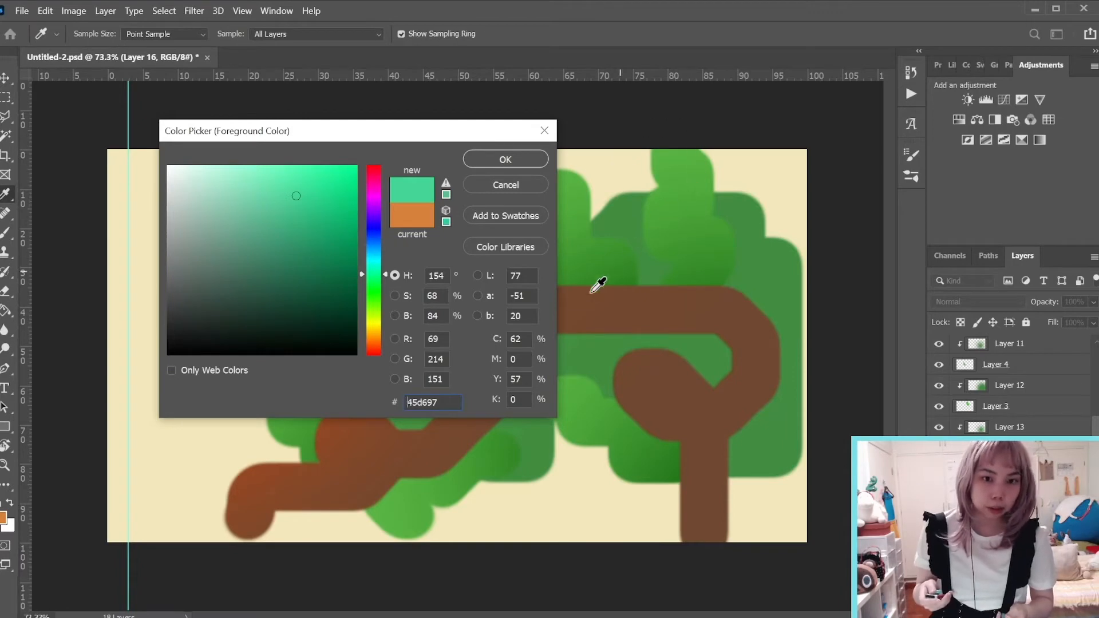
{"action": "left_click", "coordinate": [373, 314]}
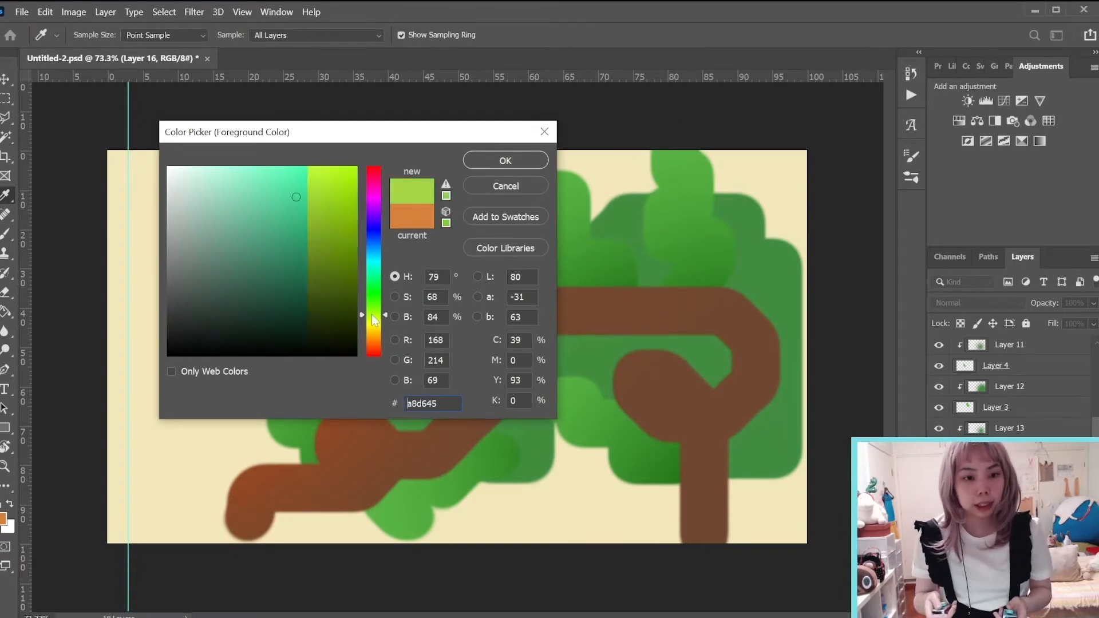
{"action": "key", "text": "Return"}
{"action": "key", "text": "b"}
Set Layer 16, the highlights on the dark-green foliage, to Soft Light.
{"action": "left_click", "coordinate": [979, 302]}
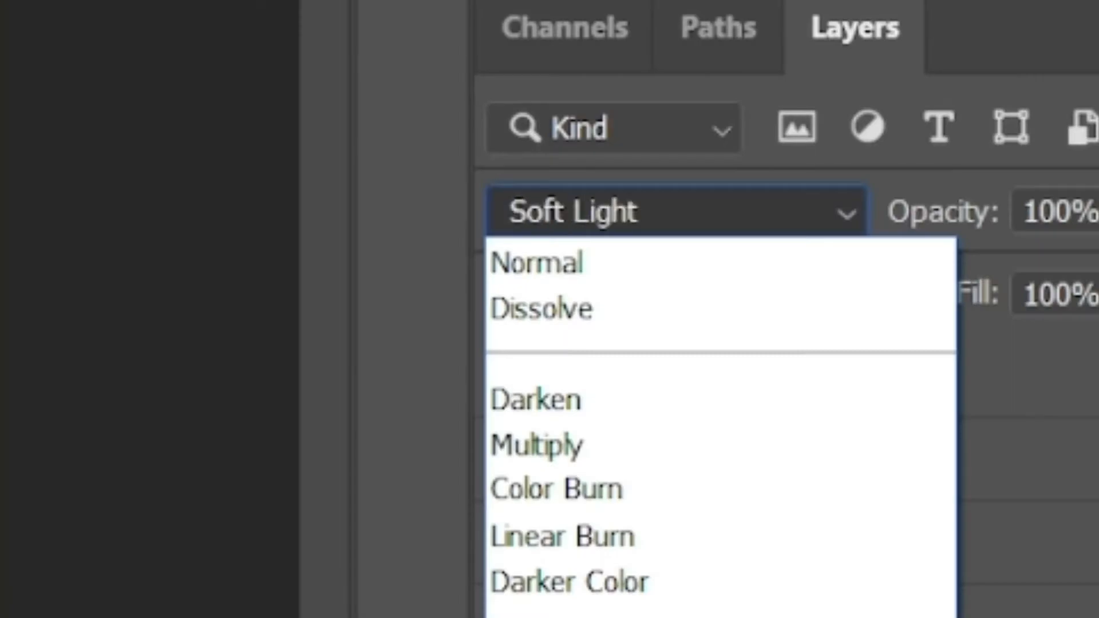
{"action": "left_click", "coordinate": [953, 497]}
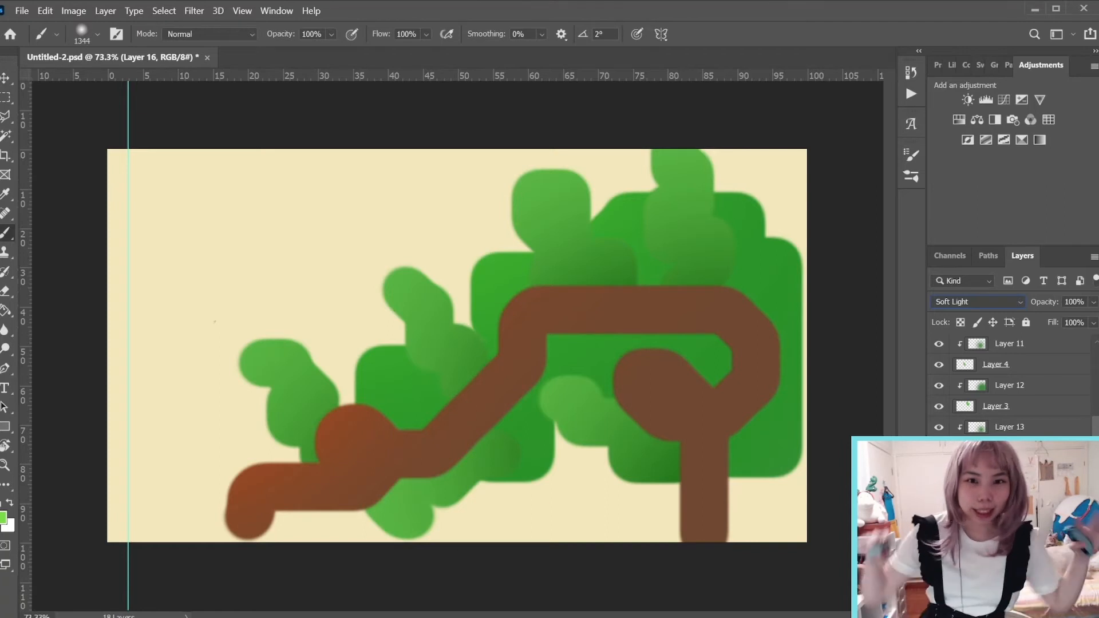
Add a new empty layer above the branch's orange highlight layer, Layer 17.
{"action": "scroll", "coordinate": [1018, 389], "scroll_direction": "up", "scroll_amount": 5}
{"action": "left_click", "coordinate": [1029, 372]}
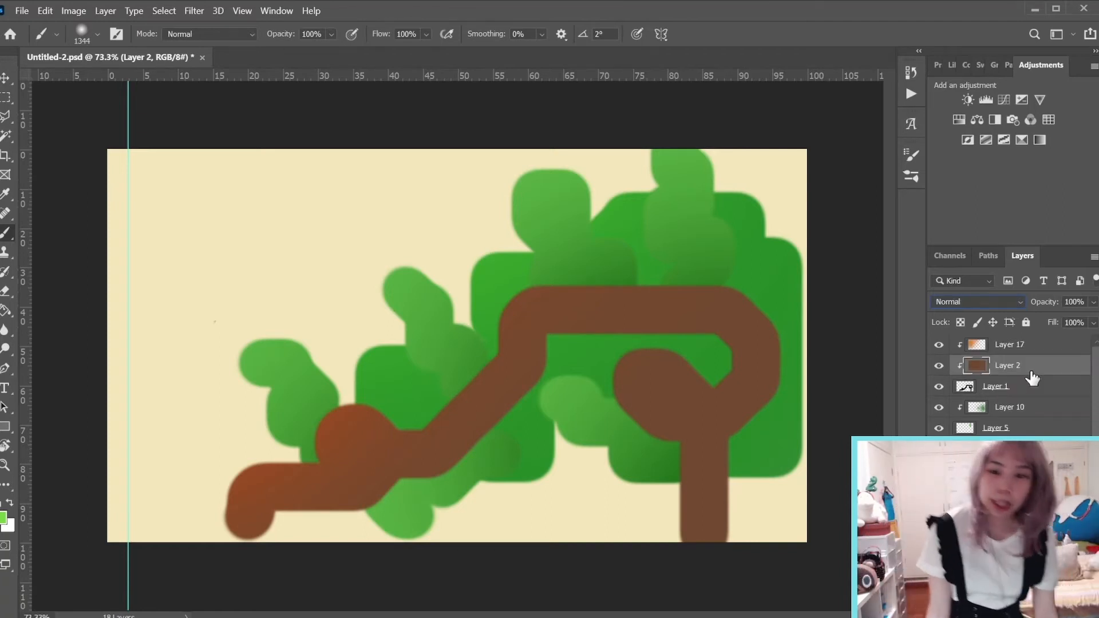
{"action": "left_click", "coordinate": [1030, 345]}
{"action": "key", "text": "ctrl+alt+shift+n"}
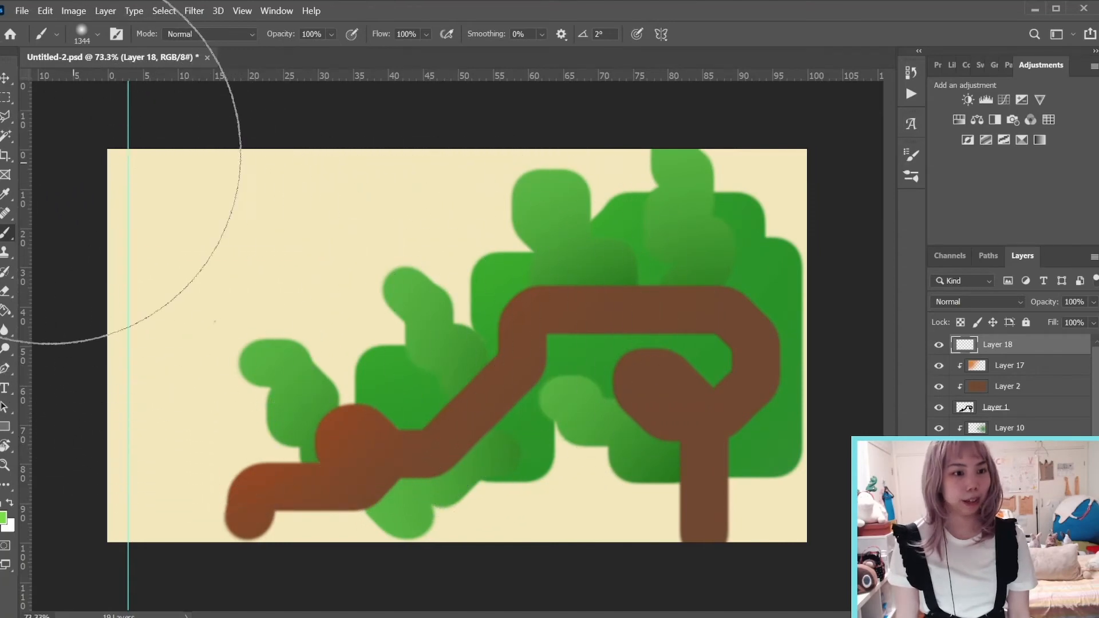
Start a text line near the canvas's upper-left corner and repeat the Lorem Ipsum placeholder four times by copying and pasting.
{"action": "key", "text": "t"}
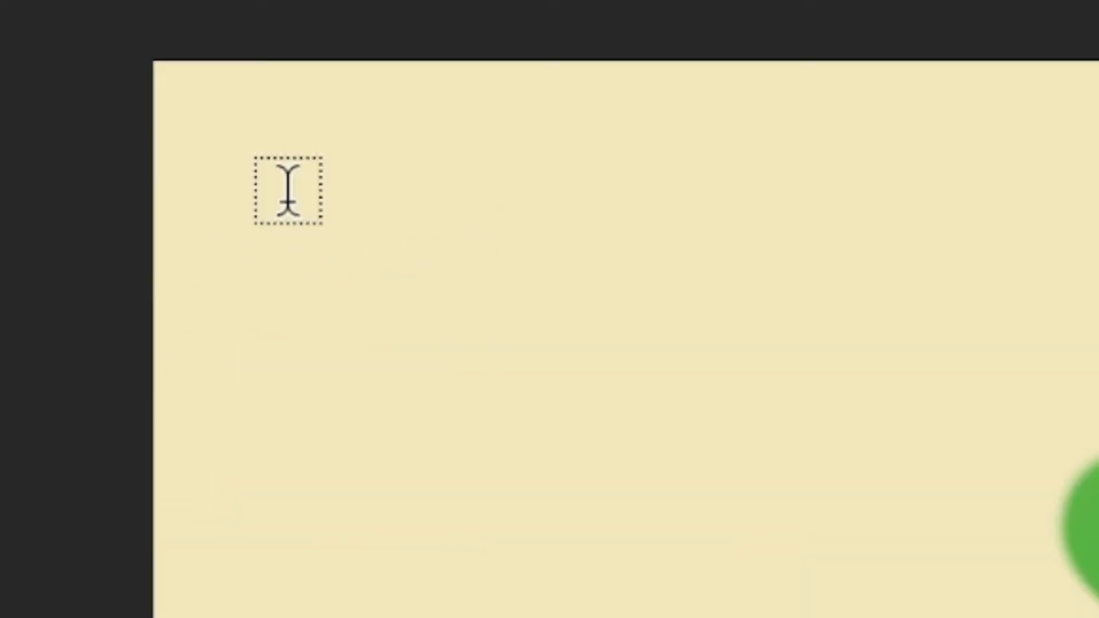
{"action": "left_click", "coordinate": [148, 188]}
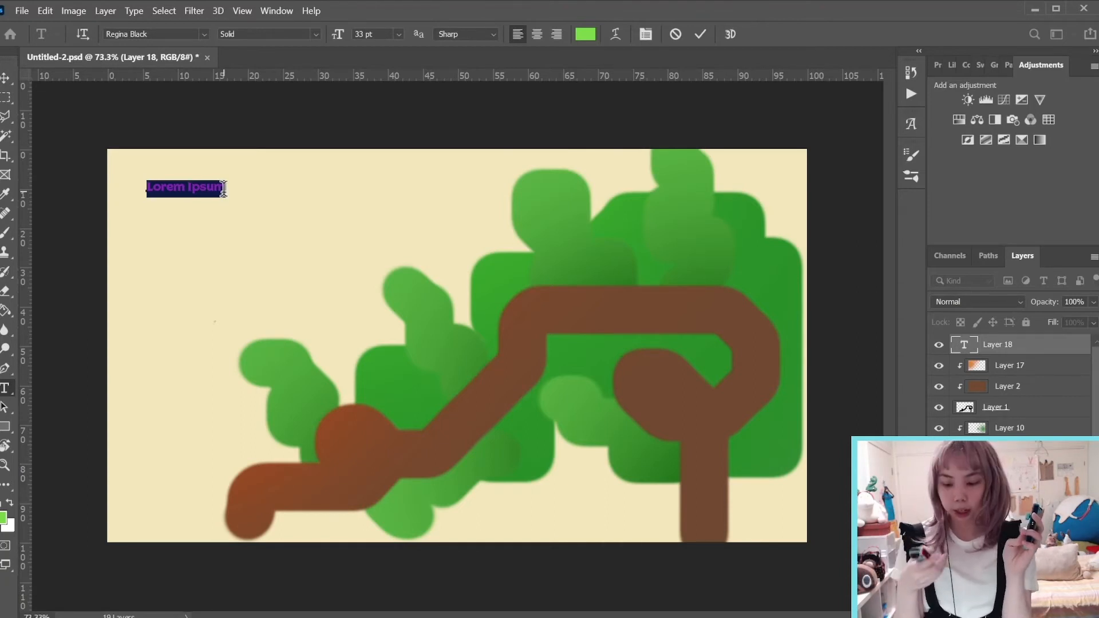
{"action": "key", "text": "ctrl+c"}
{"action": "key", "text": "ctrl+v"}
{"action": "key", "text": "ctrl+v"}
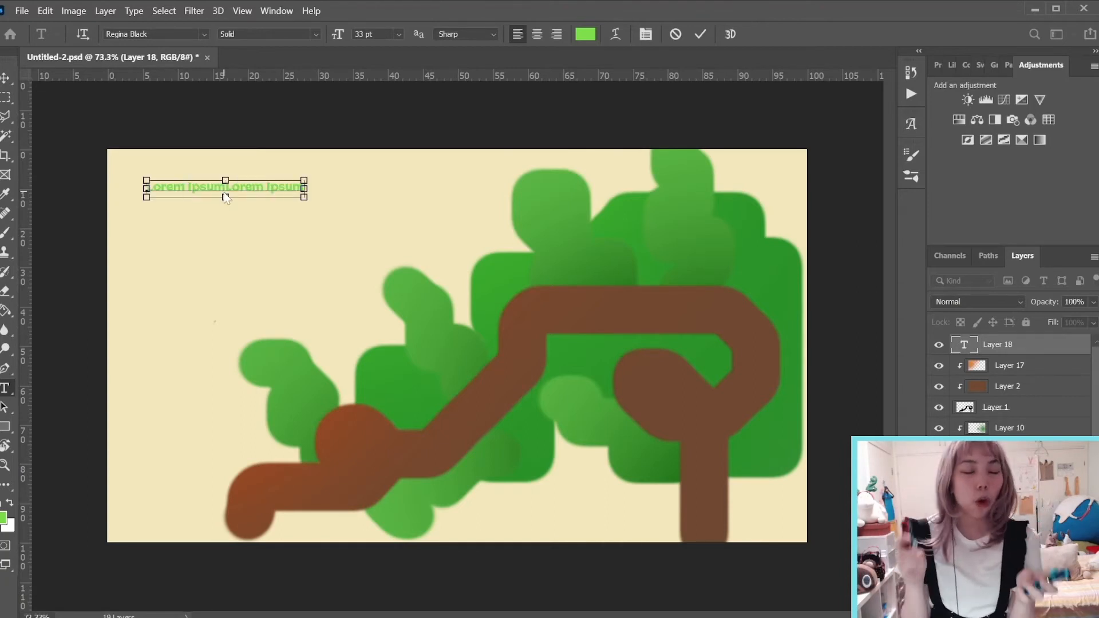
{"action": "key", "text": "ctrl+v"}
{"action": "key", "text": "ctrl+v"}
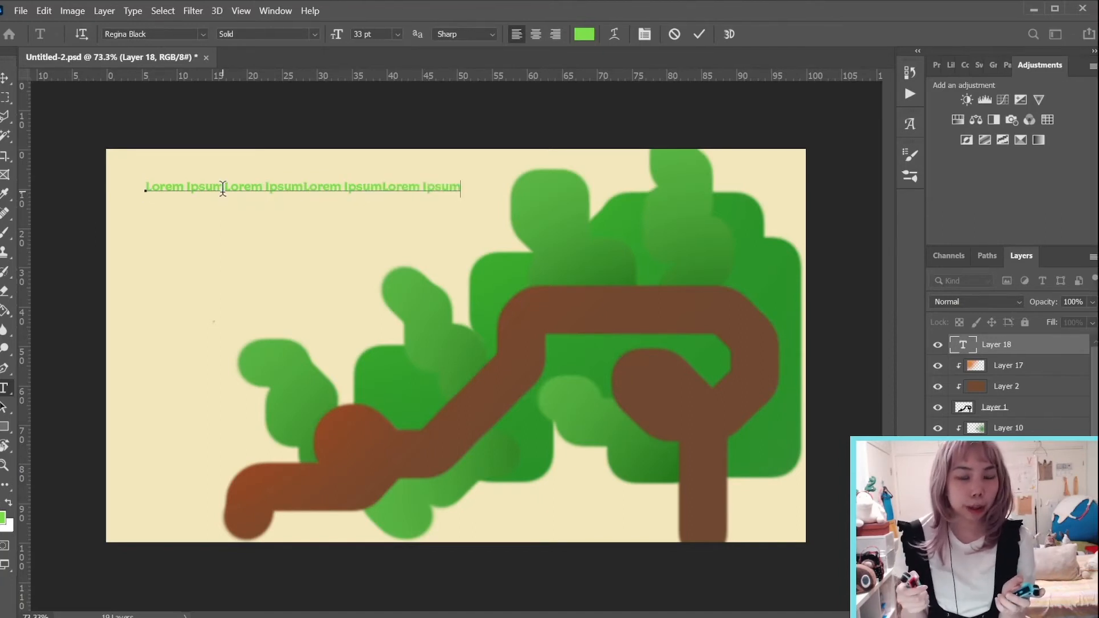
Try inserting a letter within the repeated placeholder text and adding "mgbzavc" at its end.
{"action": "left_click_drag", "start_coordinate": [222, 188], "coordinate": [214, 189]}
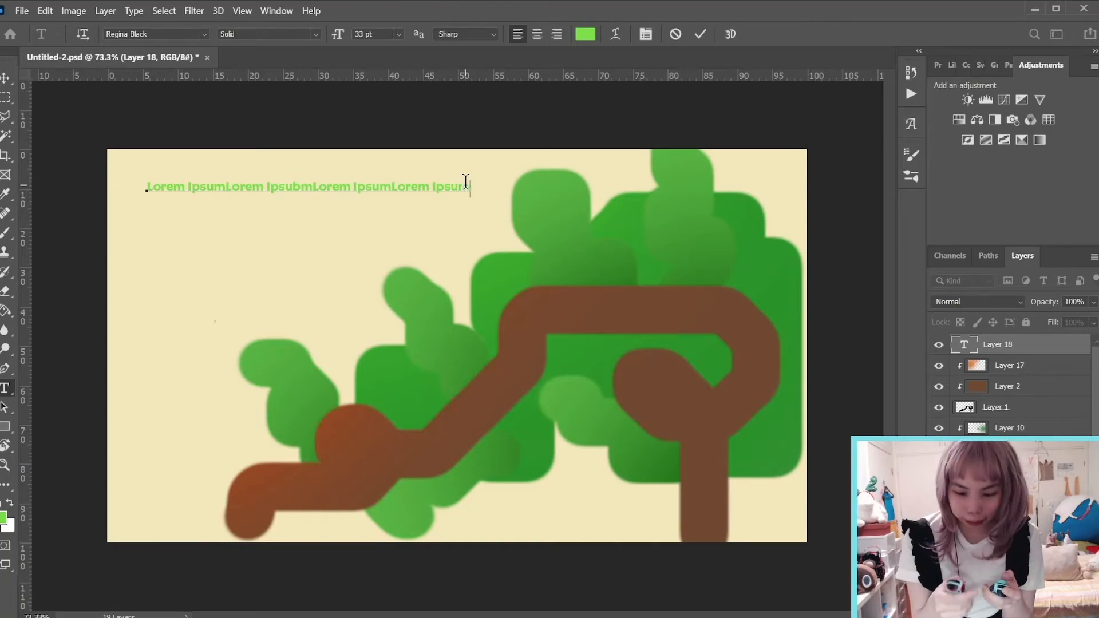
{"action": "type", "text": "gb"}
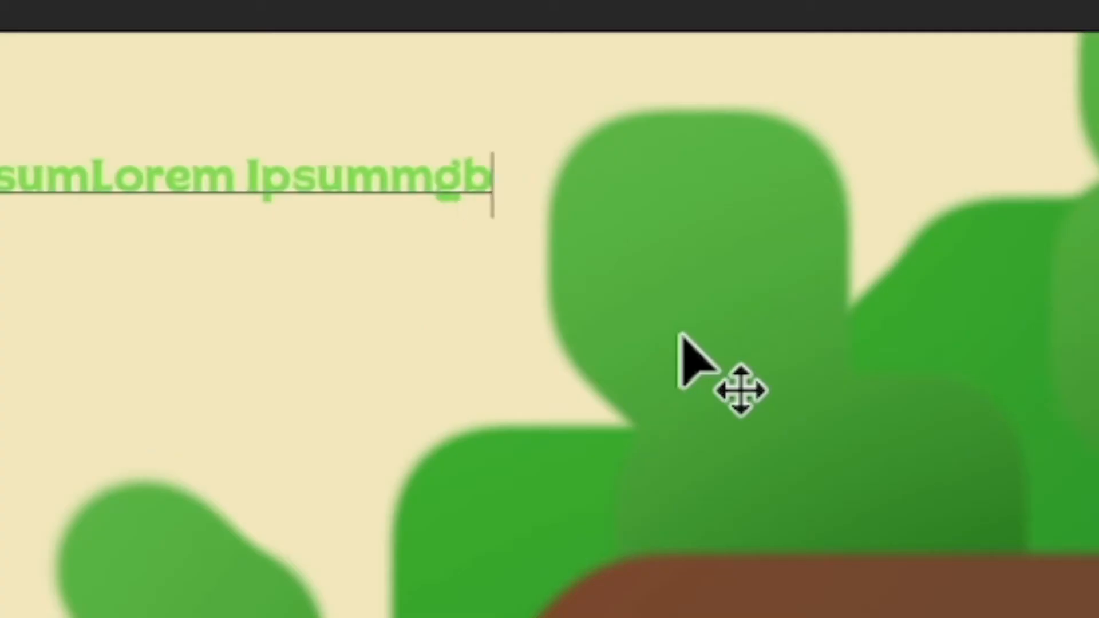
{"action": "type", "text": "zav"}
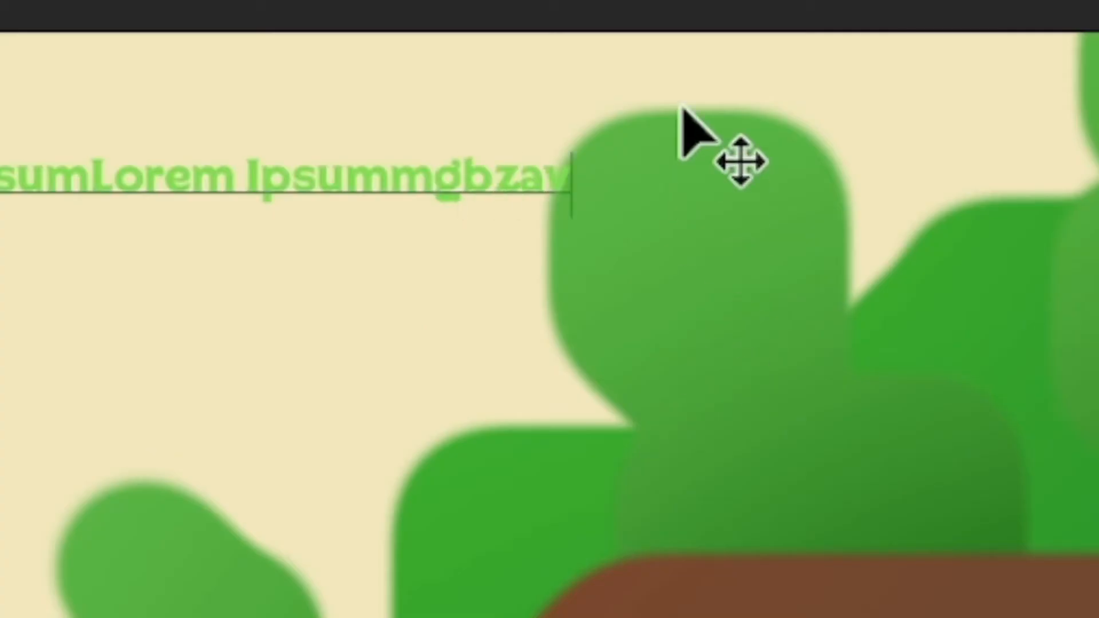
{"action": "type", "text": "c"}
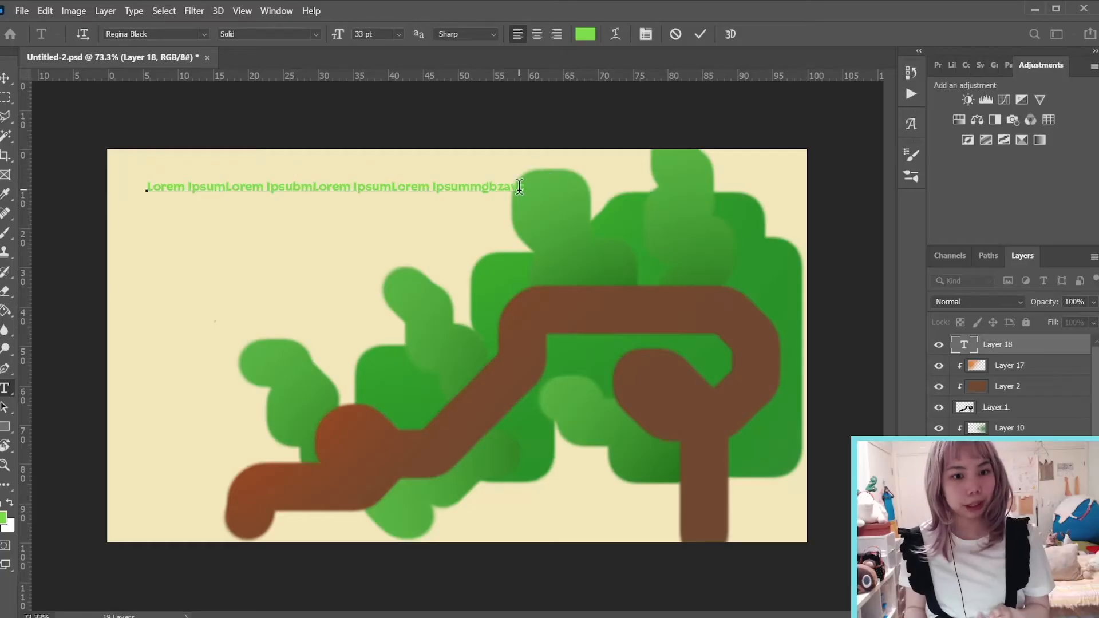
{"action": "left_click_drag", "start_coordinate": [519, 186], "coordinate": [473, 186]}
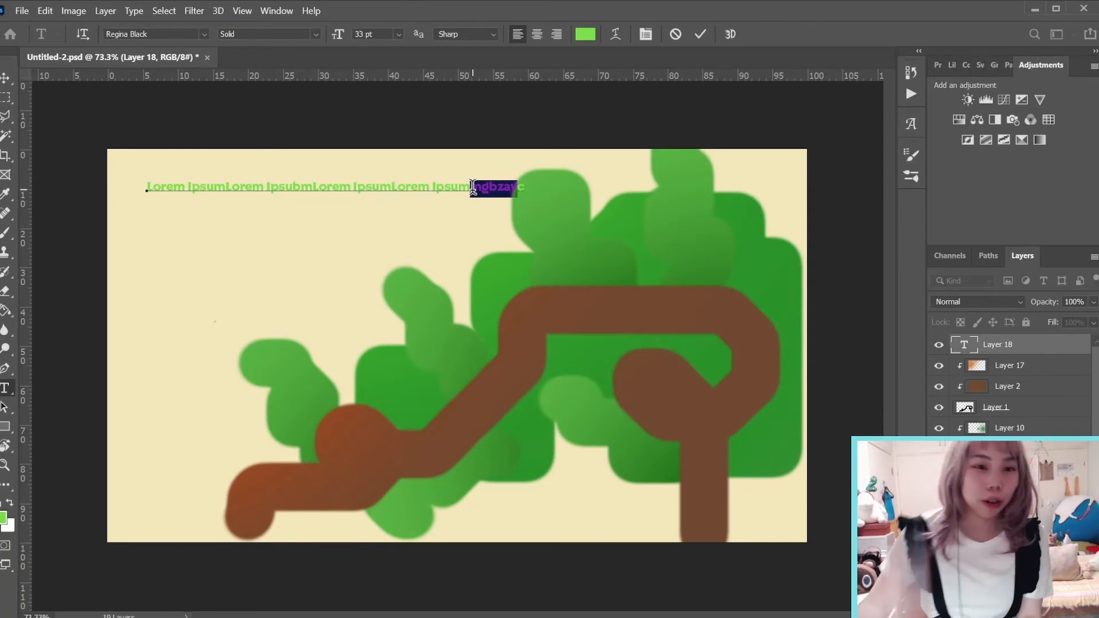
{"action": "left_click", "coordinate": [472, 191]}
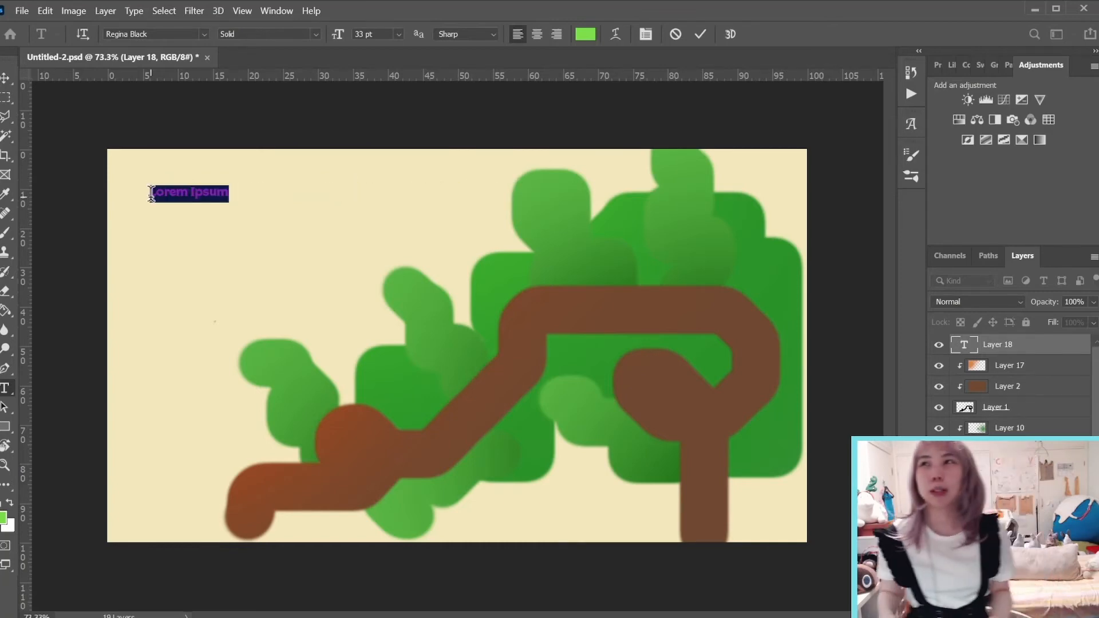
Replace the Lorem Ipsum placeholder with "maz", after trying and undoing "mgbzac".
{"action": "type", "text": "mgbzac"}
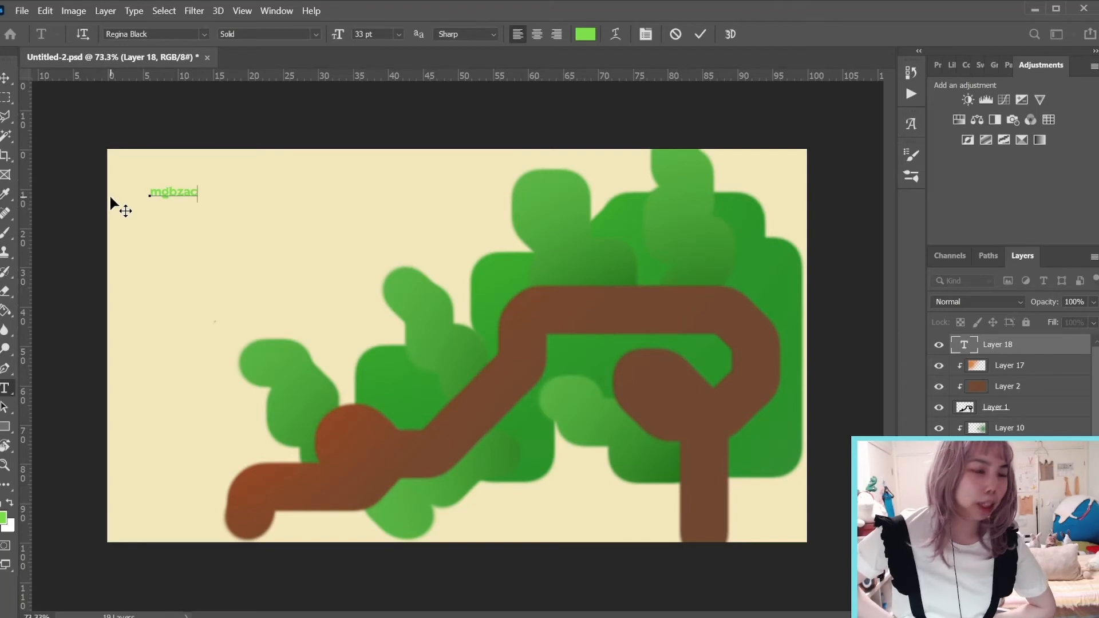
{"action": "key", "text": "ctrl+z"}
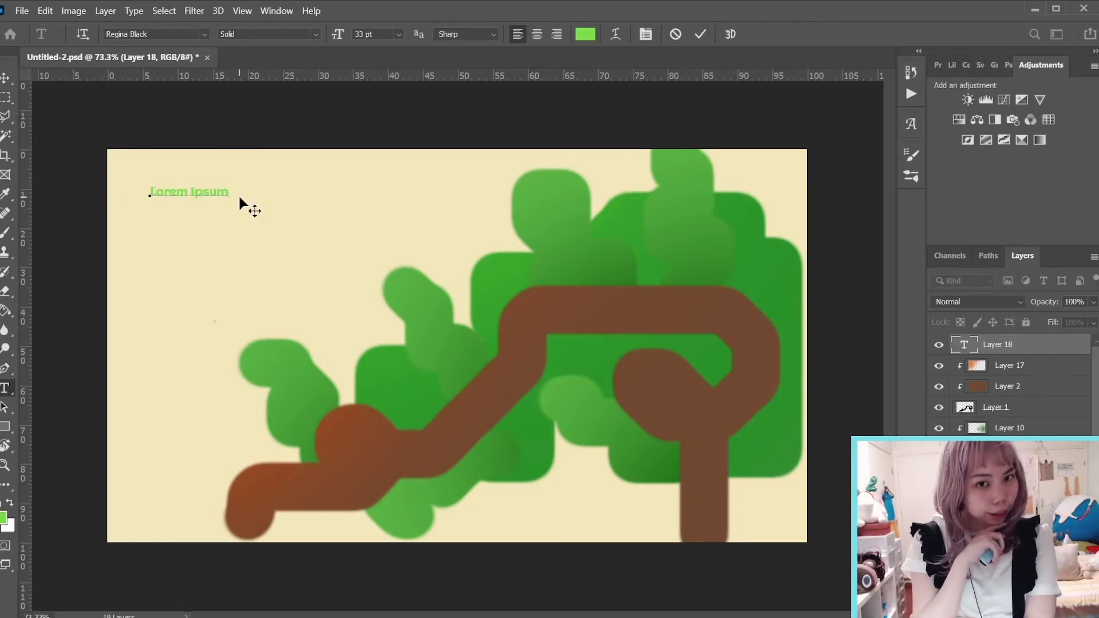
{"action": "type", "text": "ma"}
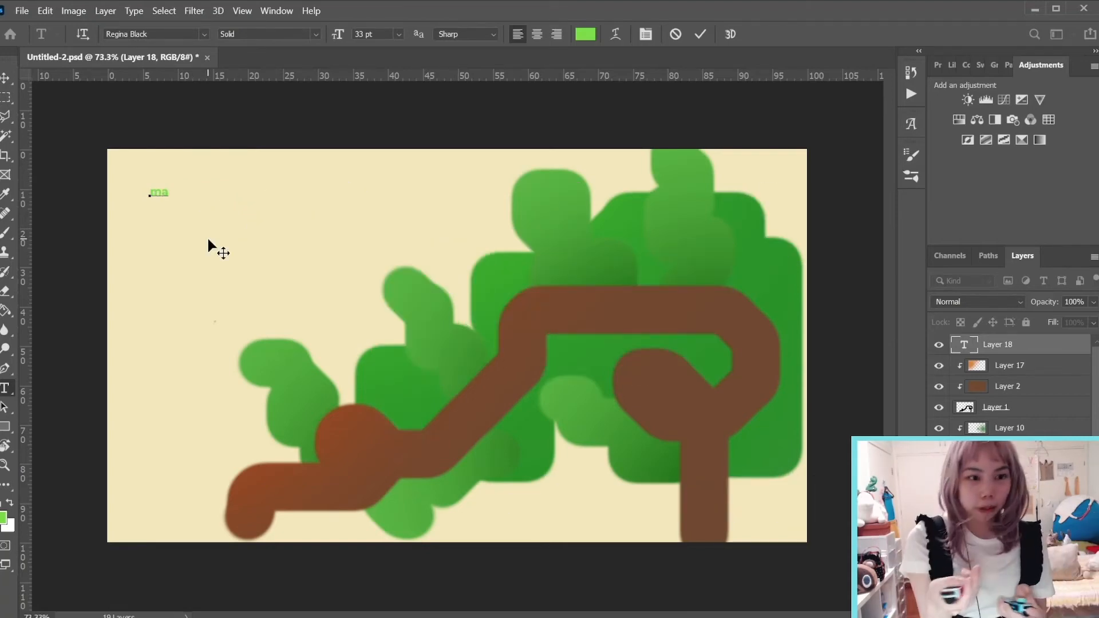
{"action": "type", "text": "z"}
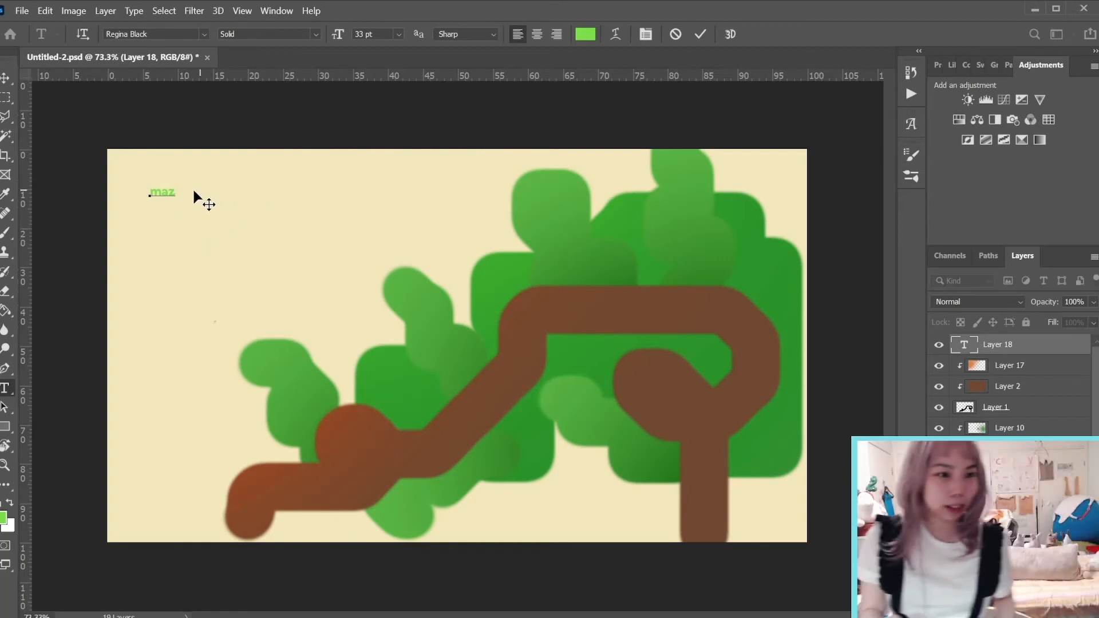
Enlarge the "maz" text to 386 pt and move it down so it sits fully inside the canvas.
{"action": "key", "text": "ctrl+a"}
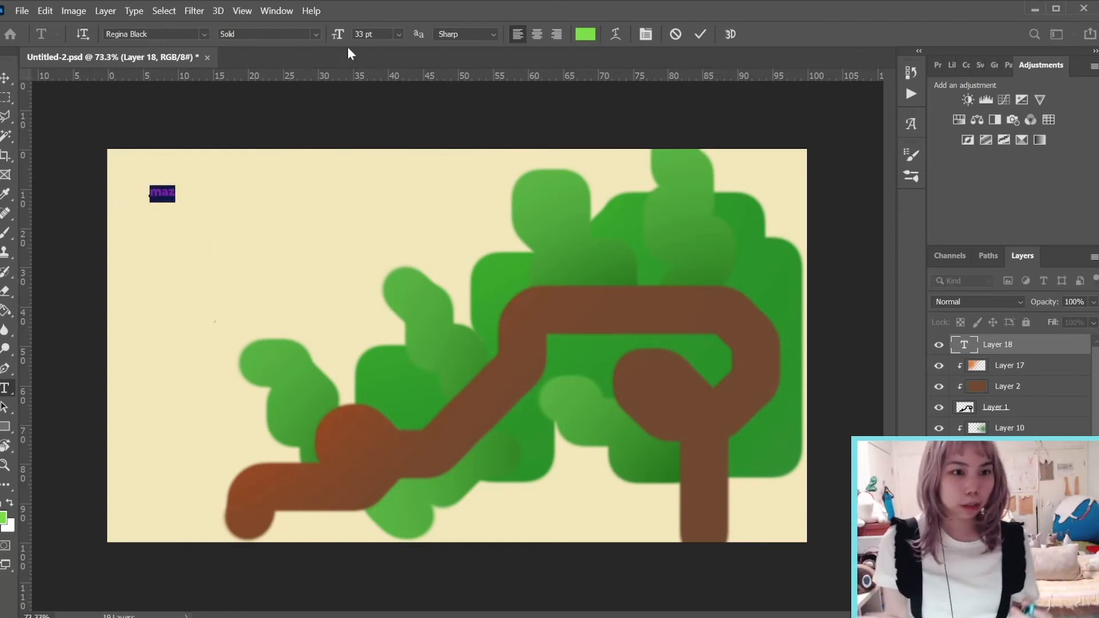
{"action": "left_click_drag", "start_coordinate": [337, 34], "coordinate": [606, 34]}
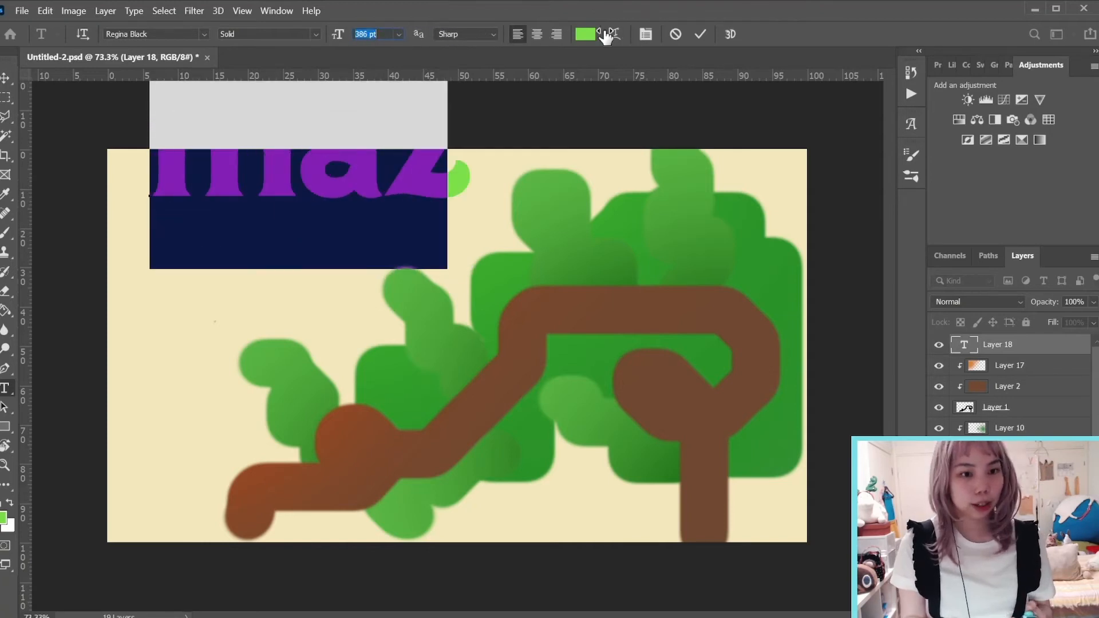
{"action": "key", "text": "ctrl+Return"}
{"action": "left_click_drag", "start_coordinate": [253, 175], "coordinate": [256, 263]}
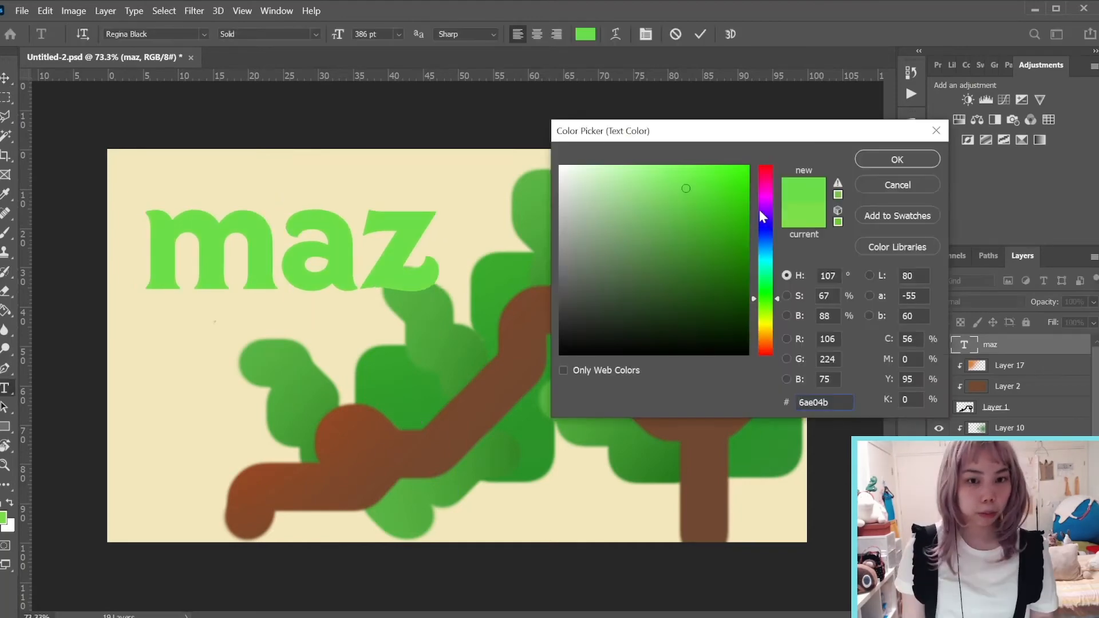
Change the "maz" text colour to the muted purple a277c2.
{"action": "left_click", "coordinate": [762, 211]}
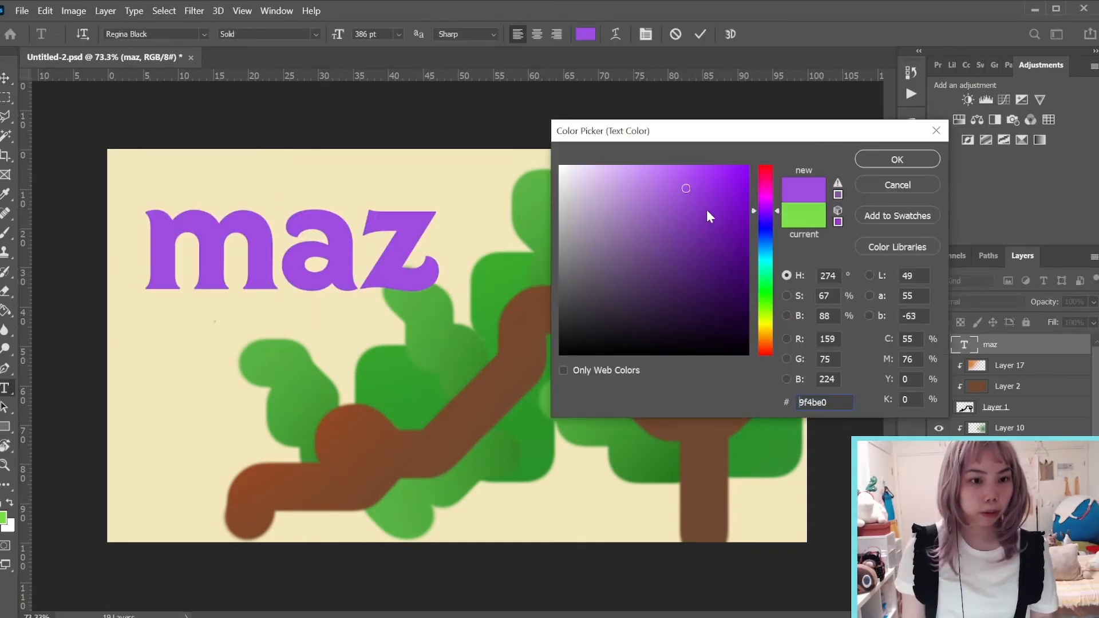
{"action": "left_click", "coordinate": [632, 211]}
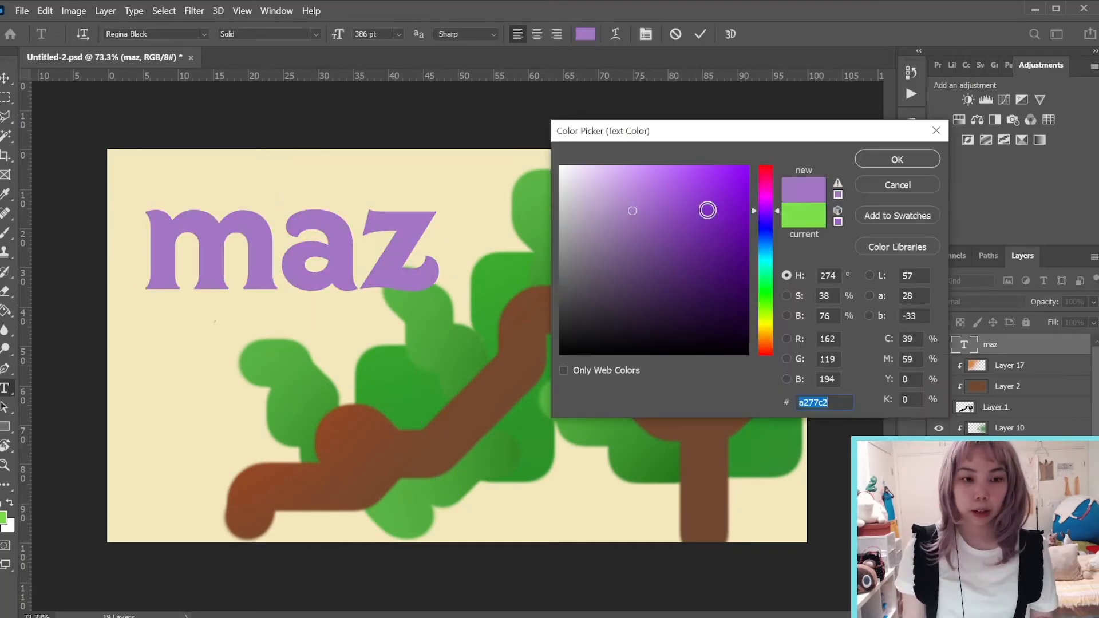
{"action": "left_click", "coordinate": [910, 164]}
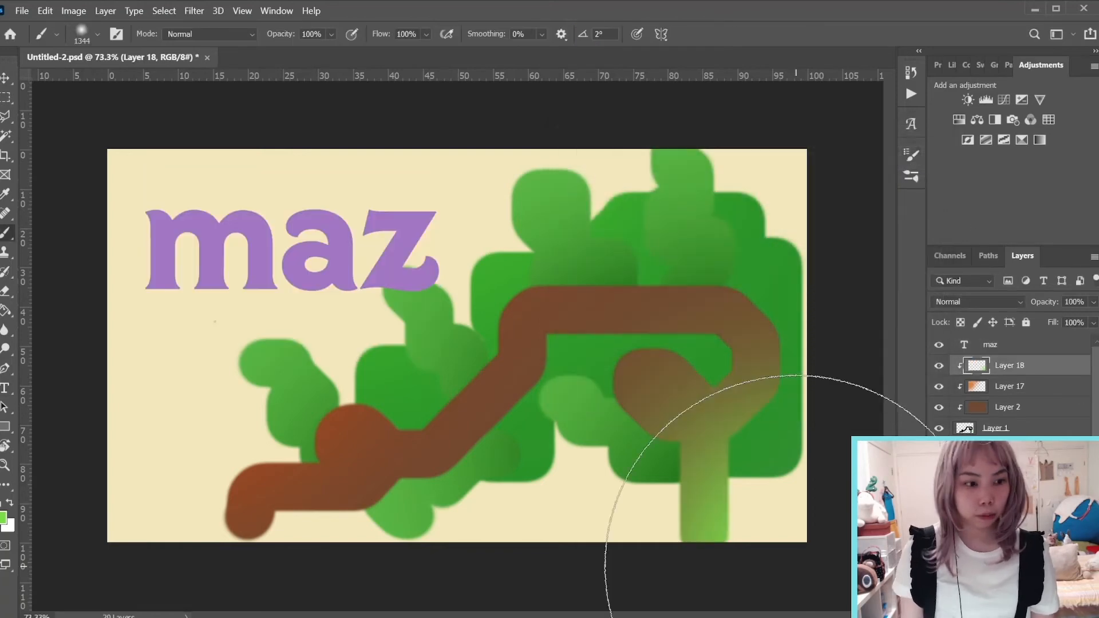
Undo the green stroke on Layer 18, brush the text's sampled purple over the trunk side, and set the layer to Color Burn.
{"action": "key", "text": "ctrl+z"}
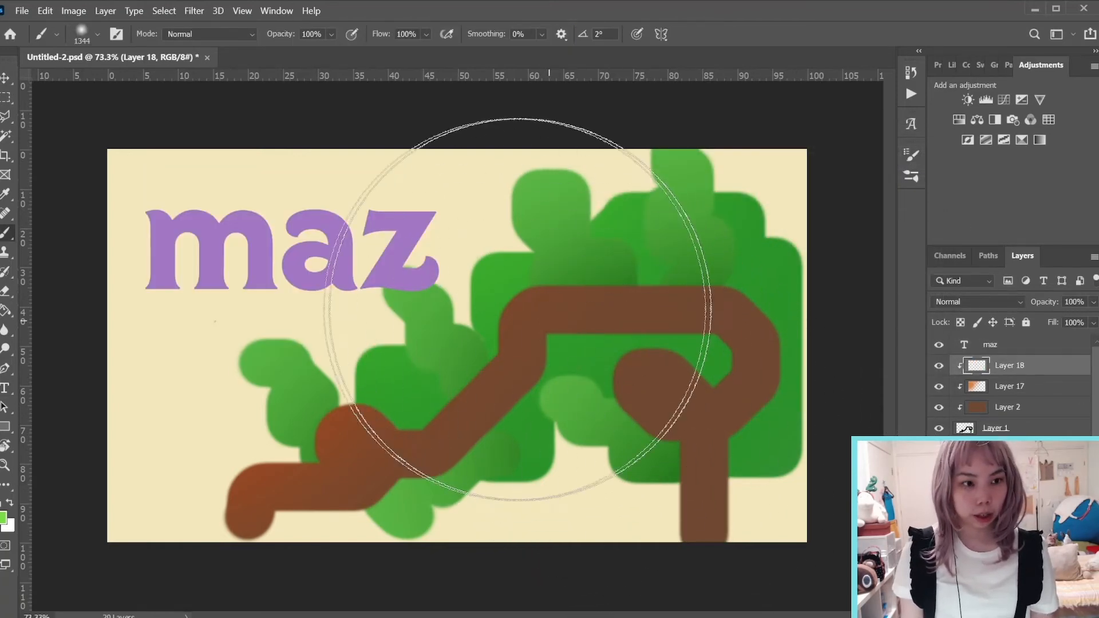
{"action": "key", "text": "ctrl+minus"}
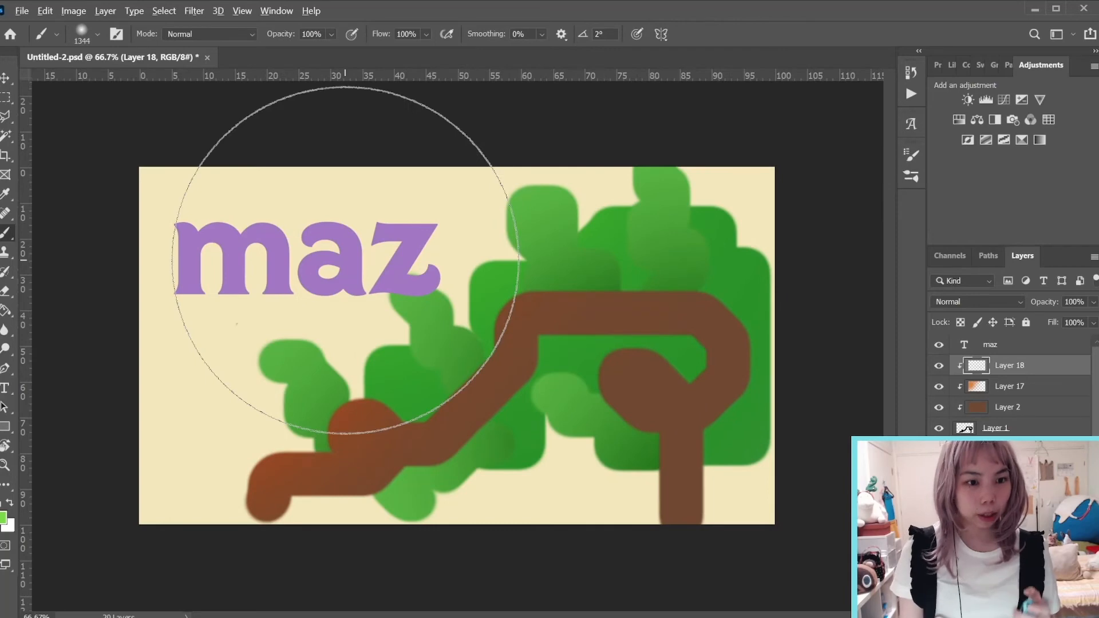
{"action": "left_click", "coordinate": [346, 260], "text": "alt"}
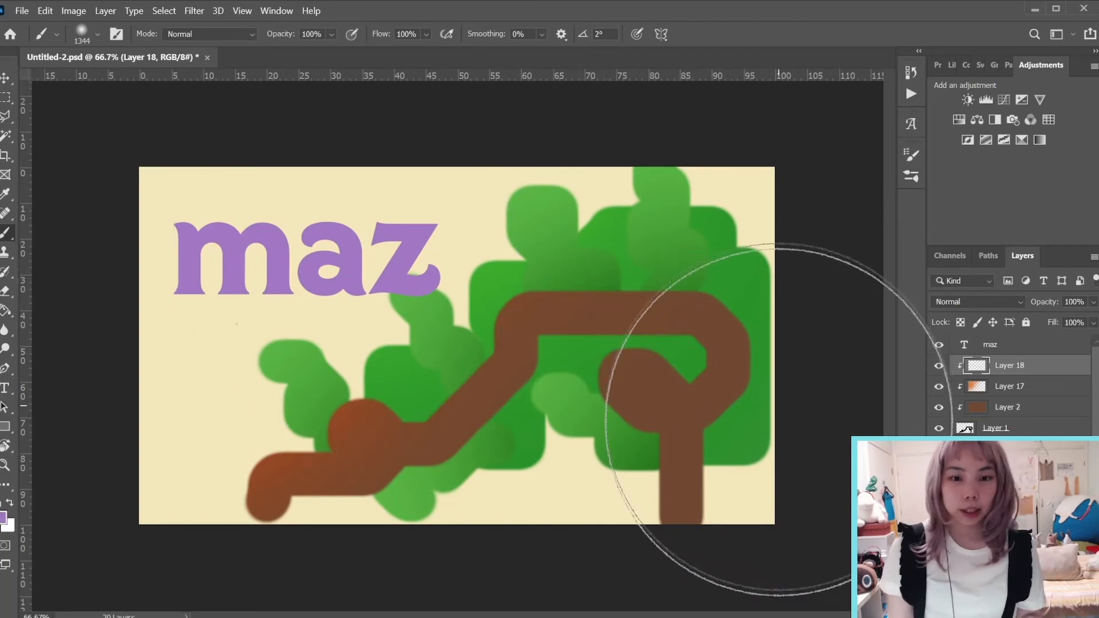
{"action": "left_click", "coordinate": [832, 507]}
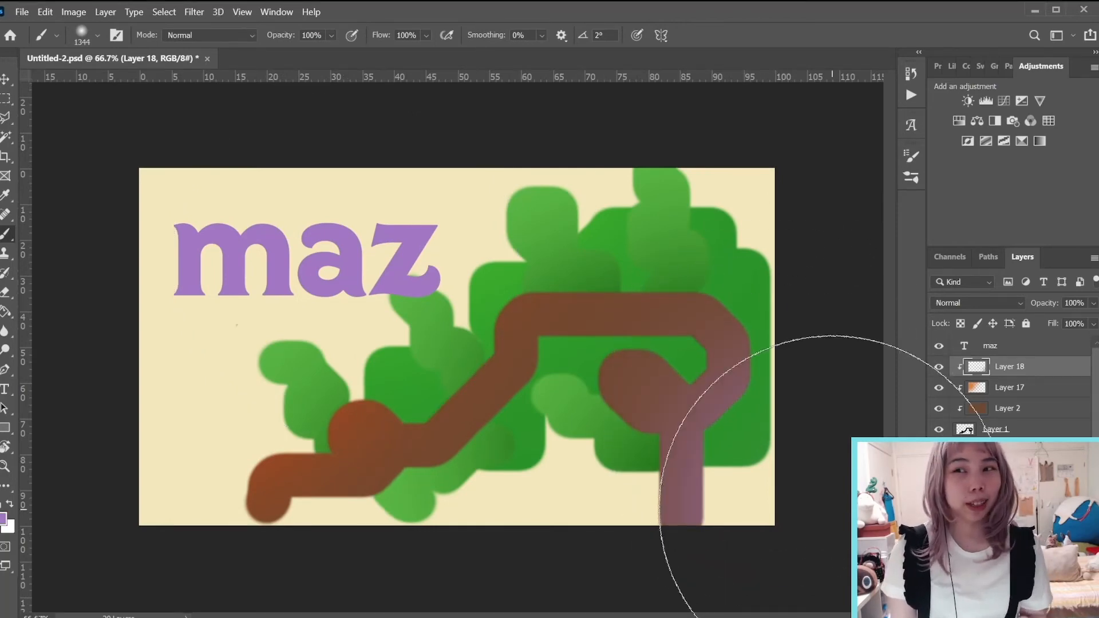
{"action": "left_click", "coordinate": [984, 303]}
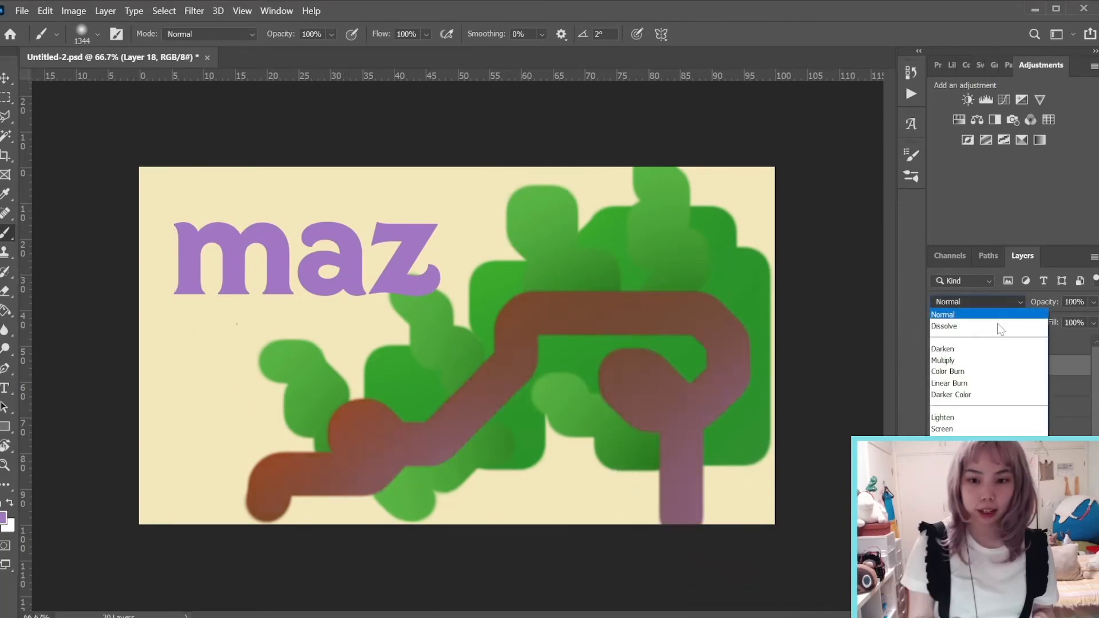
{"action": "left_click", "coordinate": [999, 371]}
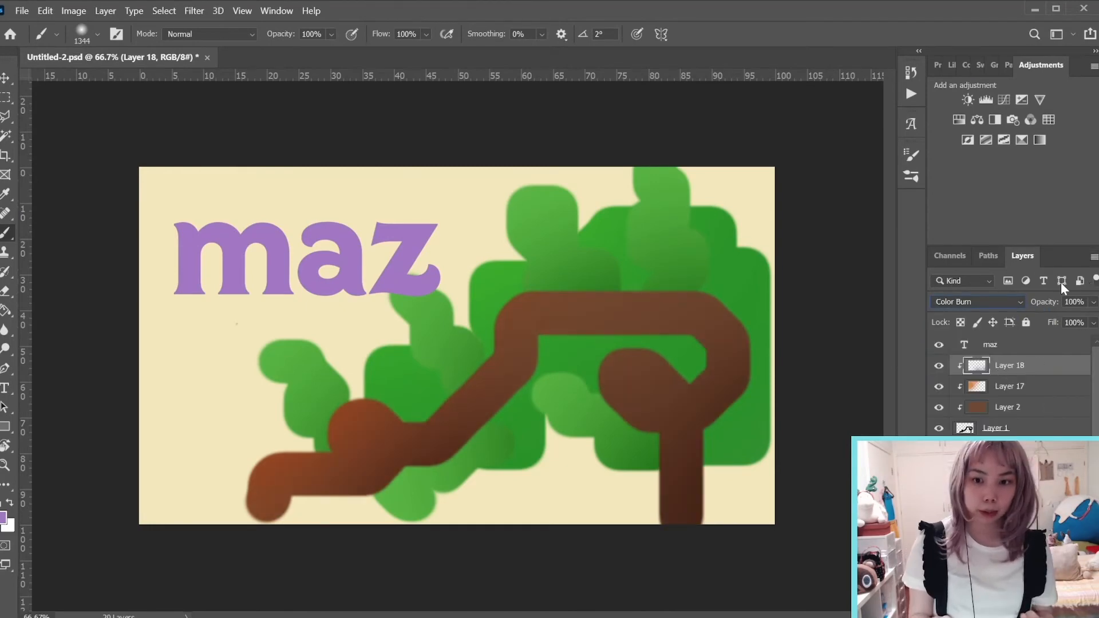
Move the "maz" text slightly up and to the left with the Move tool.
{"action": "left_click", "coordinate": [990, 344]}
{"action": "key", "text": "v"}
{"action": "left_click_drag", "start_coordinate": [341, 321], "coordinate": [333, 261]}
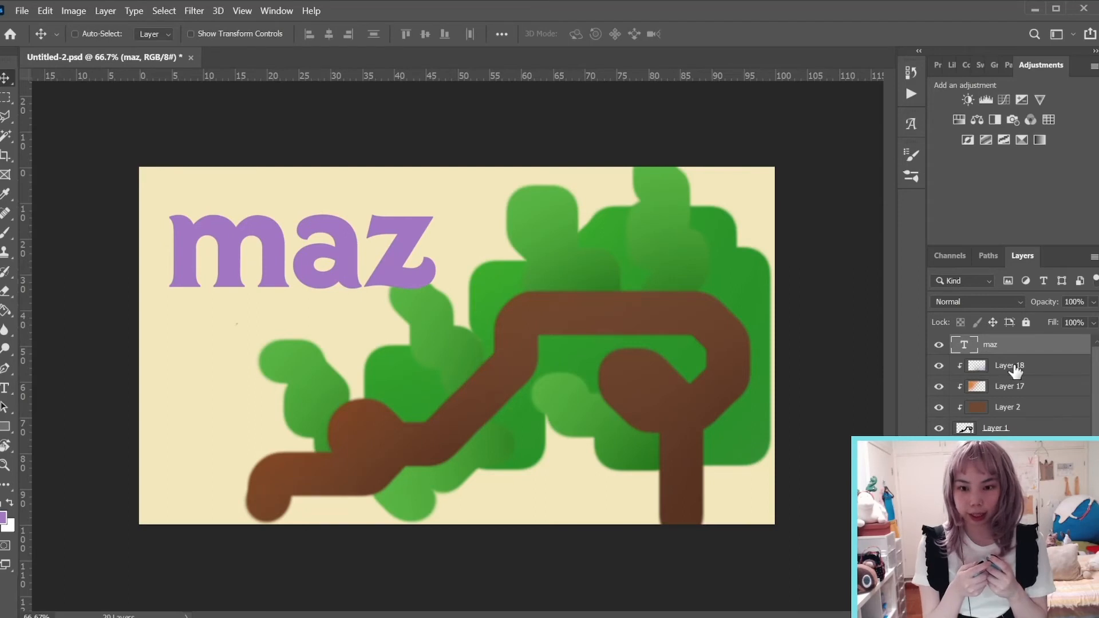
Set Layer 18's opacity to 62% and group the tree's layers beneath the "maz" text layer.
{"action": "left_click", "coordinate": [1014, 371]}
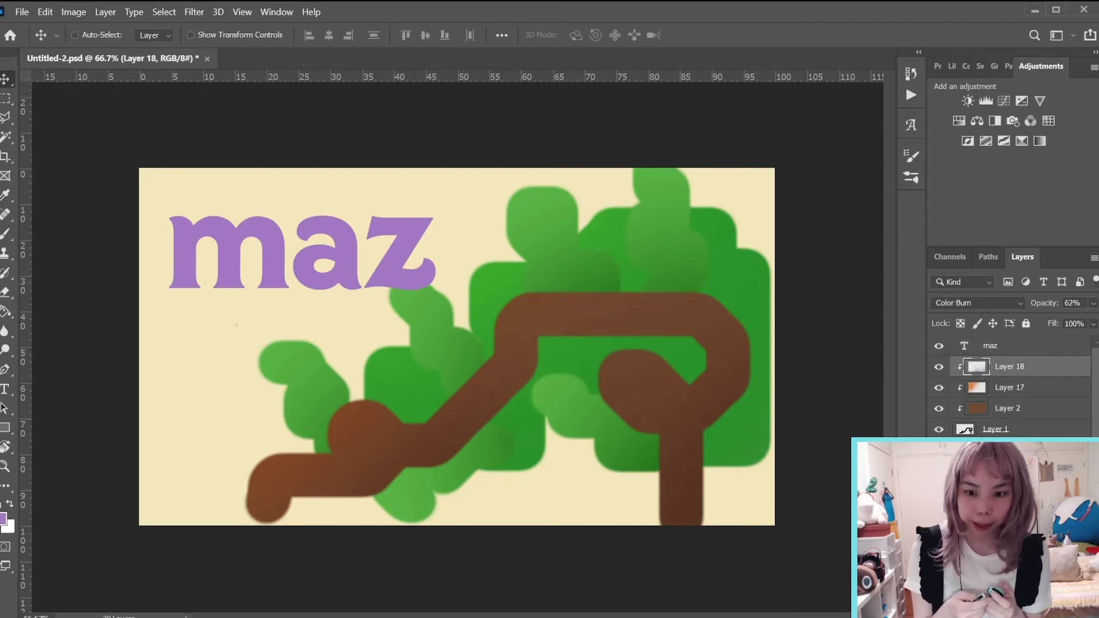
{"action": "key", "text": "ctrl+g"}
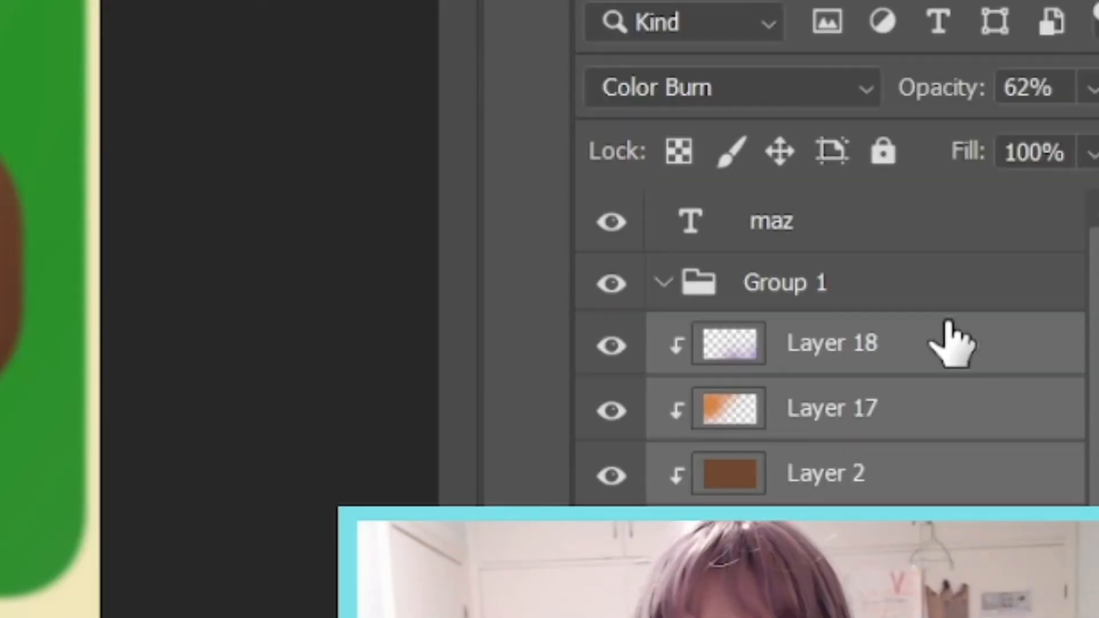
{"action": "left_click_drag", "start_coordinate": [1046, 381], "coordinate": [1045, 358]}
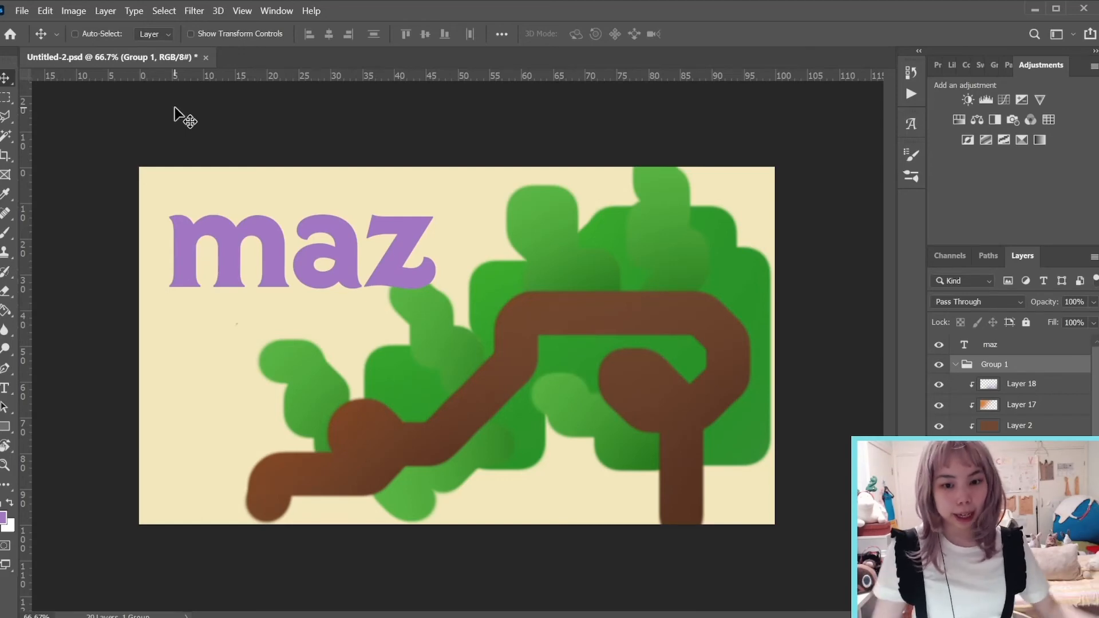
Scale Group 1 down slightly from its upper-left corner with Free Transform and apply it.
{"action": "left_click", "coordinate": [164, 11]}
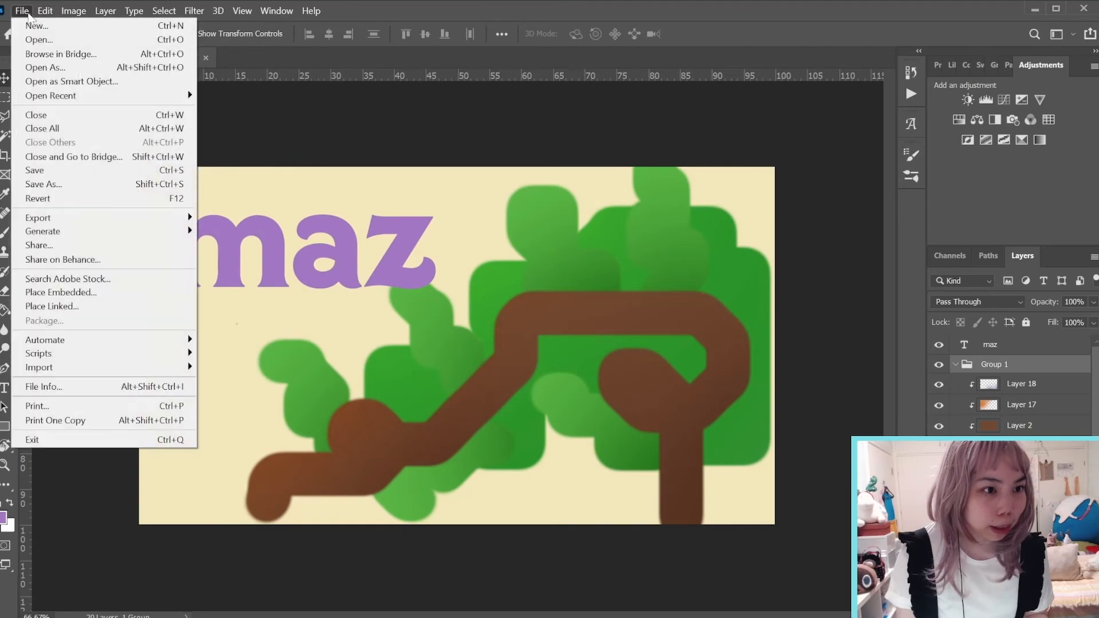
{"action": "mouse_move", "coordinate": [51, 13]}
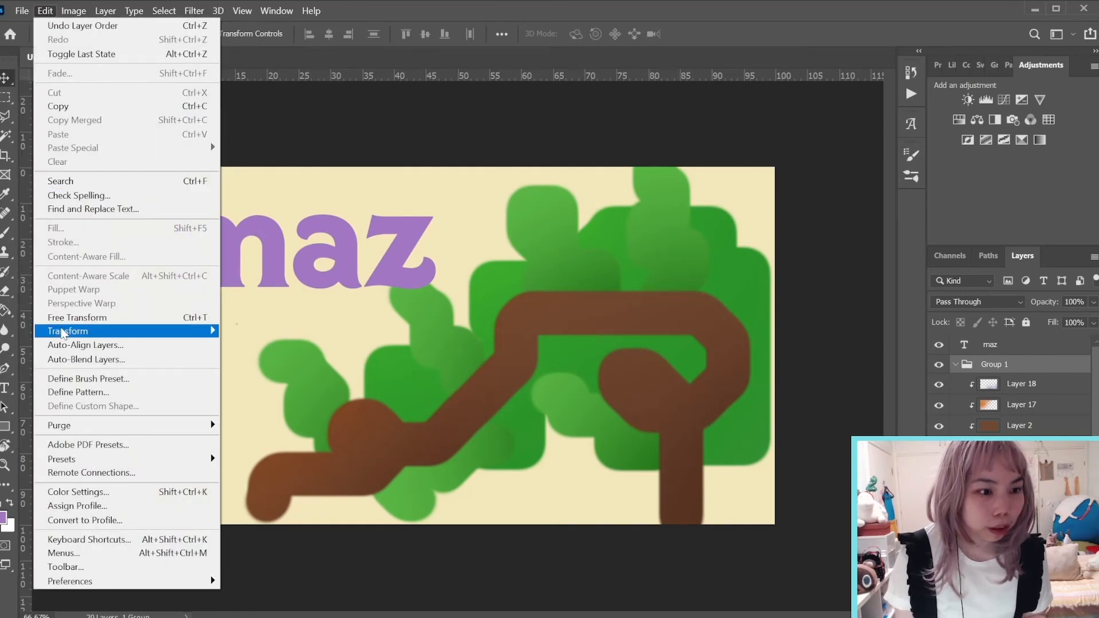
{"action": "left_click", "coordinate": [61, 318]}
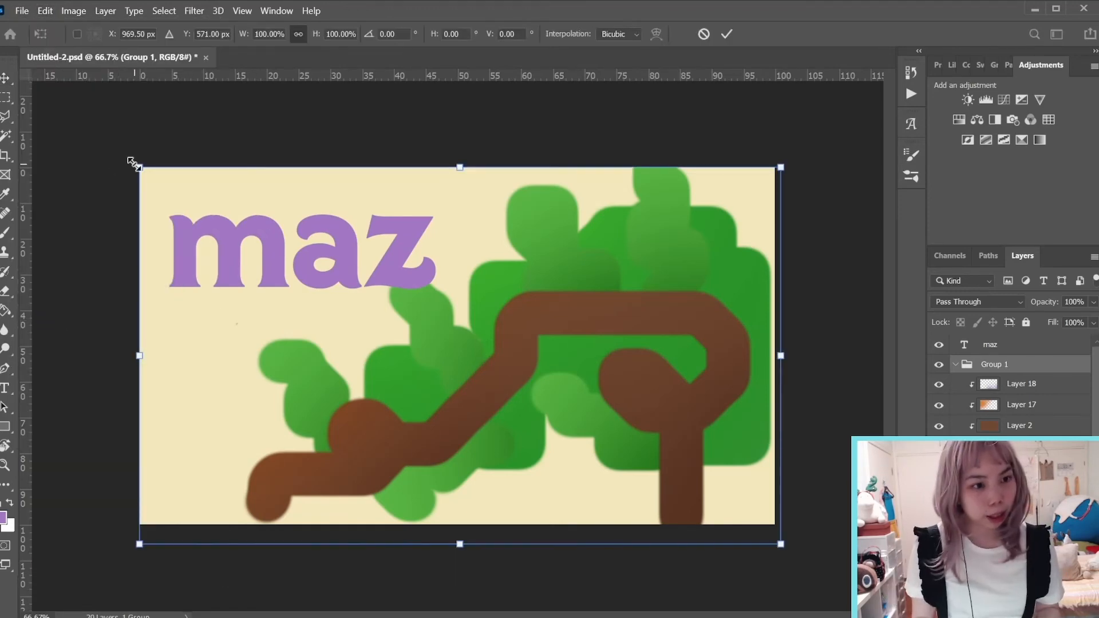
{"action": "left_click_drag", "start_coordinate": [138, 166], "coordinate": [203, 204]}
{"action": "left_click", "coordinate": [5, 78]}
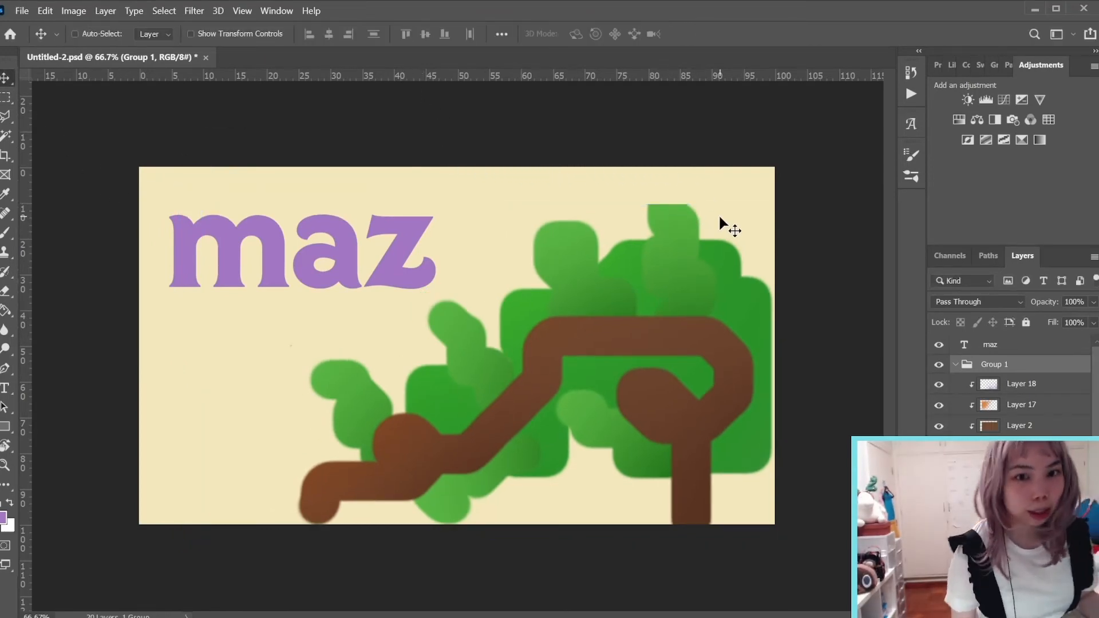
Add a small purple "Lorem Ipsum" text line and place it just below the "maz" title, near the title's left edge.
{"action": "key", "text": "t"}
{"action": "left_click", "coordinate": [182, 393]}
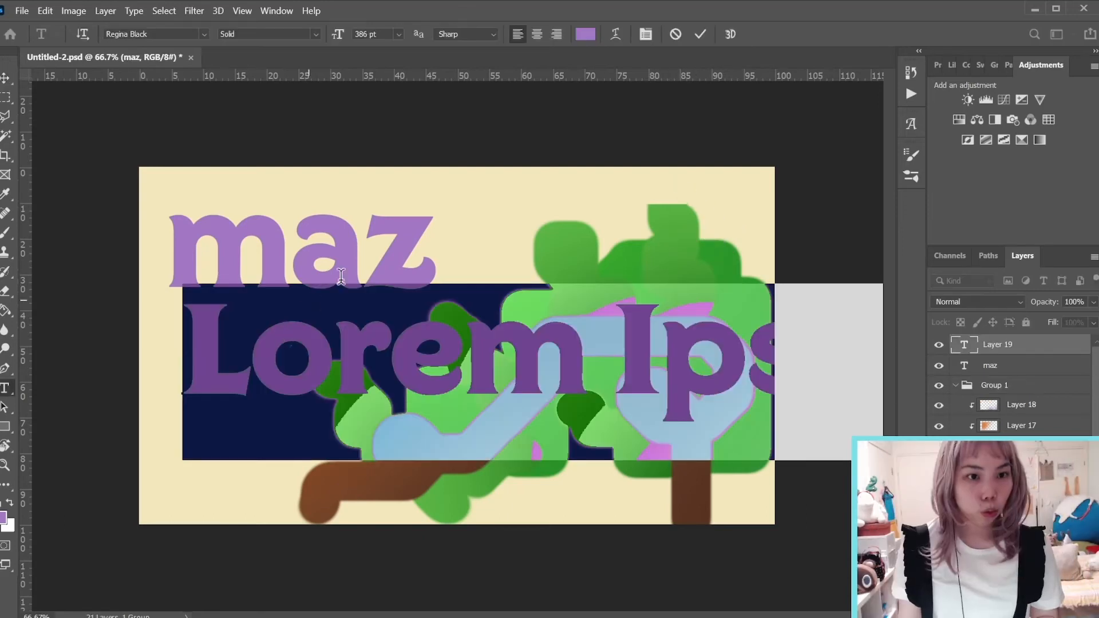
{"action": "left_click_drag", "start_coordinate": [338, 36], "coordinate": [228, 38]}
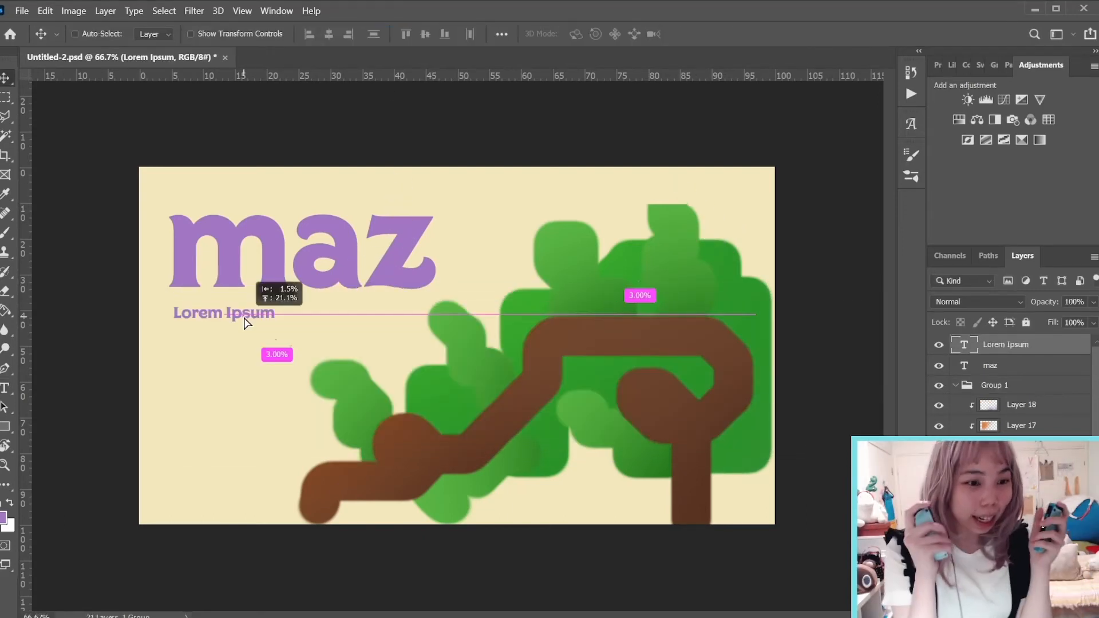
{"action": "mouse_move", "coordinate": [244, 318]}
{"action": "left_mouse_down"}
{"action": "mouse_move", "coordinate": [245, 288]}
{"action": "mouse_move", "coordinate": [243, 317]}
{"action": "left_mouse_up"}
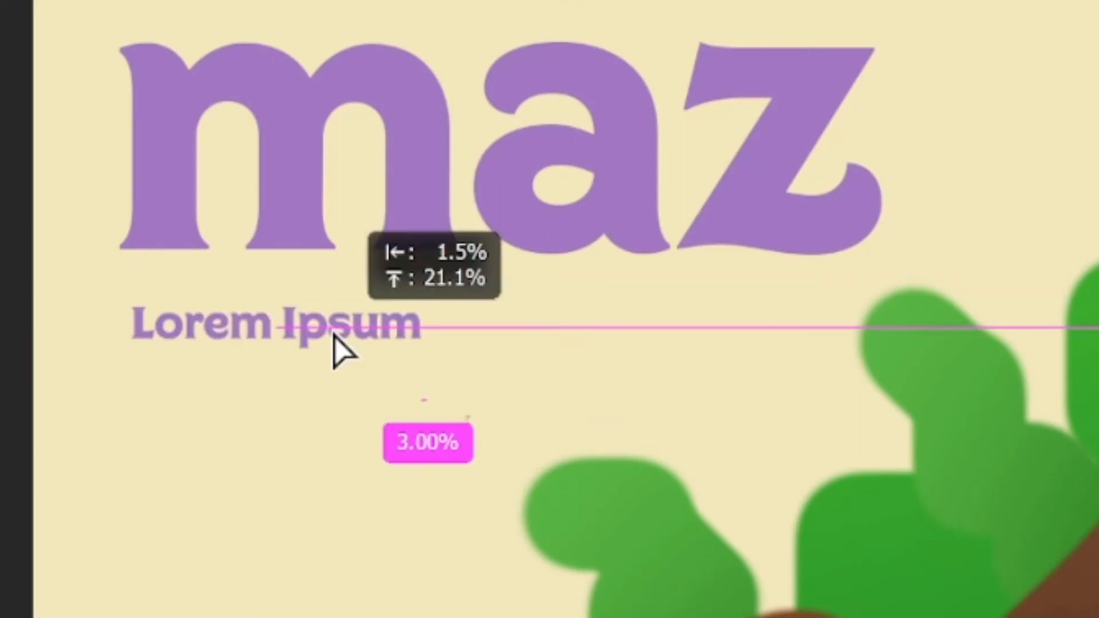
{"action": "mouse_move", "coordinate": [334, 338]}
{"action": "left_mouse_down"}
{"action": "mouse_move", "coordinate": [333, 274]}
{"action": "mouse_move", "coordinate": [336, 352]}
{"action": "left_mouse_up"}
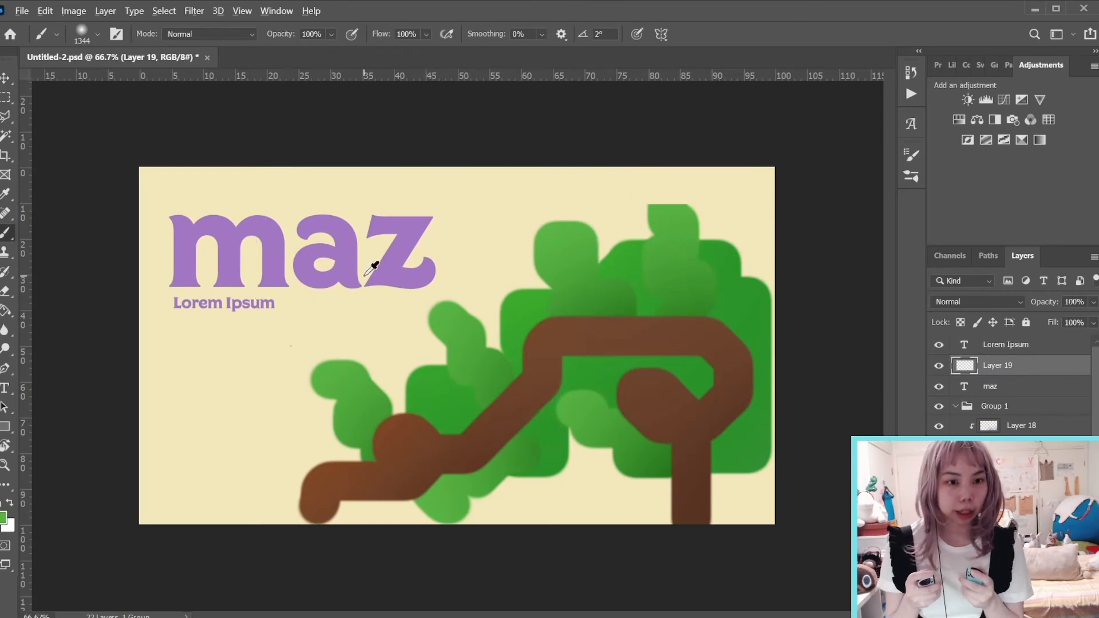
{"action": "left_click_drag", "start_coordinate": [239, 275], "coordinate": [146, 275]}
{"action": "mouse_move", "coordinate": [466, 225]}
{"action": "left_mouse_down"}
{"action": "mouse_move", "coordinate": [382, 231]}
{"action": "mouse_move", "coordinate": [401, 226]}
{"action": "left_mouse_up"}
{"action": "left_click_drag", "start_coordinate": [307, 207], "coordinate": [261, 270]}
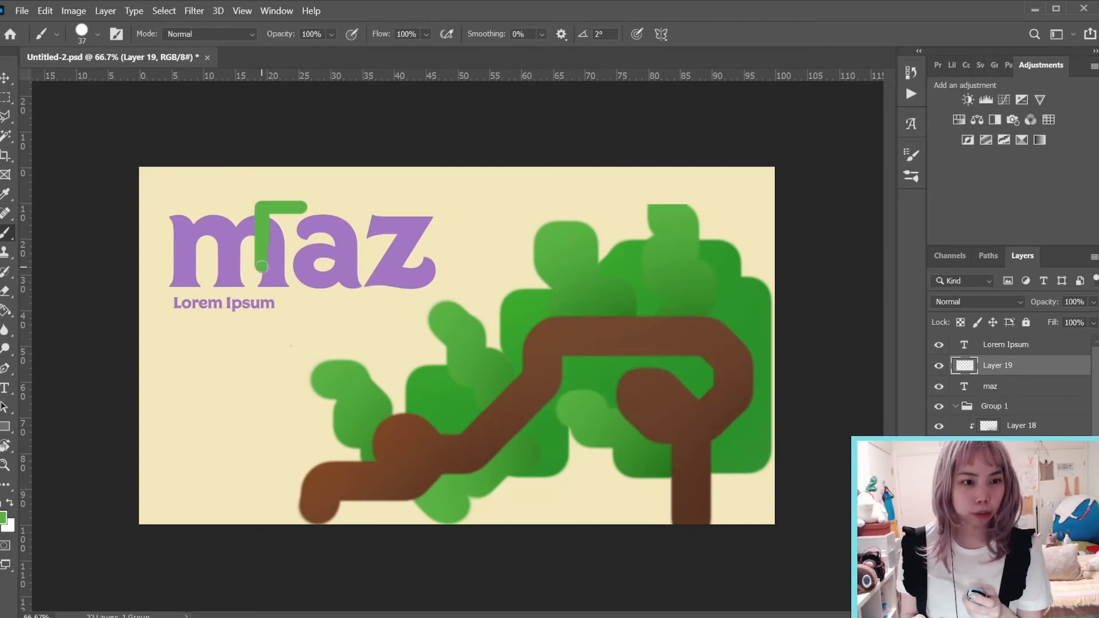
{"action": "key", "text": "ctrl+z"}
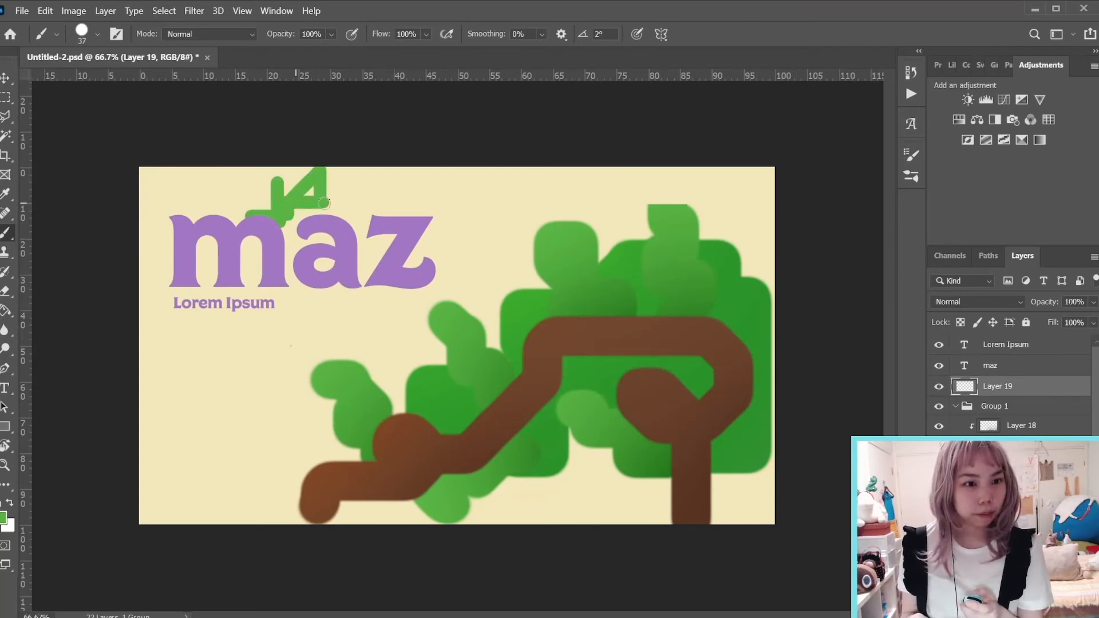
{"action": "left_click_drag", "start_coordinate": [324, 203], "coordinate": [365, 203]}
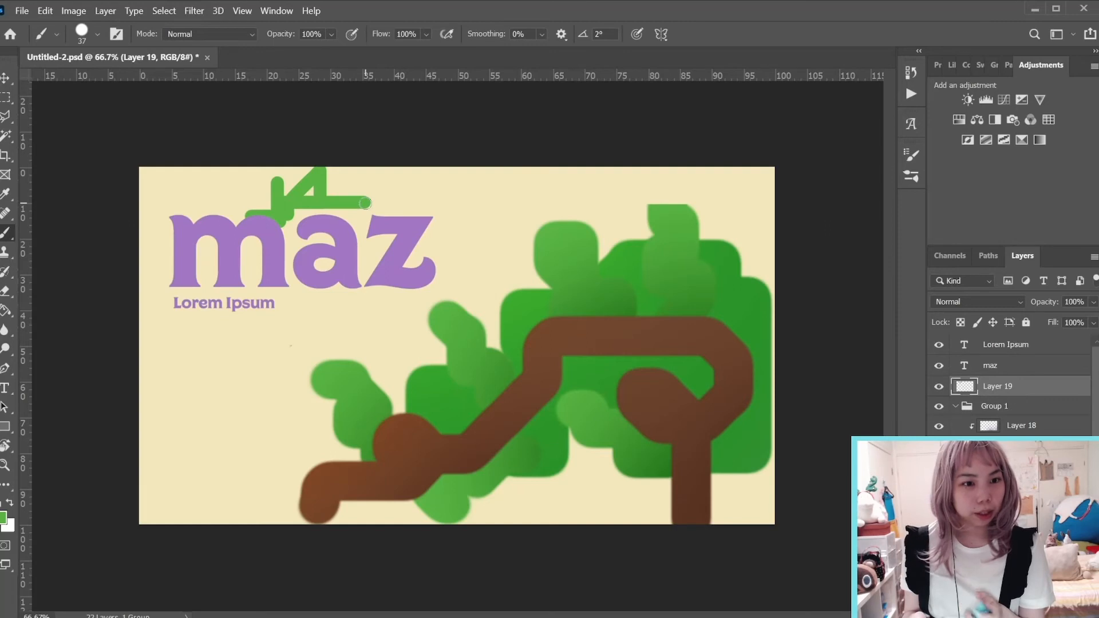
{"action": "key", "text": "ctrl+z"}
Paint angular 17 px green maze-like lines on Layer 19 behind the text and recolour them dark cream with a clipped Layer 20.
{"action": "mouse_move", "coordinate": [330, 266]}
{"action": "left_mouse_down"}
{"action": "mouse_move", "coordinate": [400, 290]}
{"action": "mouse_move", "coordinate": [364, 269]}
{"action": "left_mouse_up"}
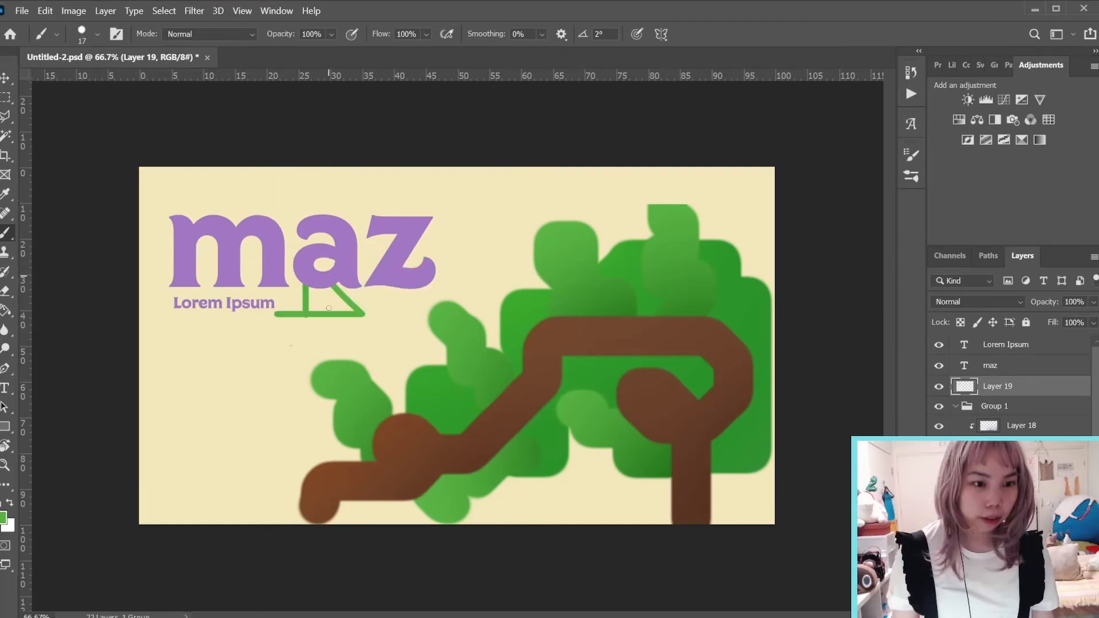
{"action": "mouse_move", "coordinate": [329, 286]}
{"action": "left_mouse_down"}
{"action": "mouse_move", "coordinate": [329, 326]}
{"action": "mouse_move", "coordinate": [412, 322]}
{"action": "mouse_move", "coordinate": [421, 255]}
{"action": "mouse_move", "coordinate": [479, 252]}
{"action": "mouse_move", "coordinate": [485, 279]}
{"action": "mouse_move", "coordinate": [240, 279]}
{"action": "left_mouse_up"}
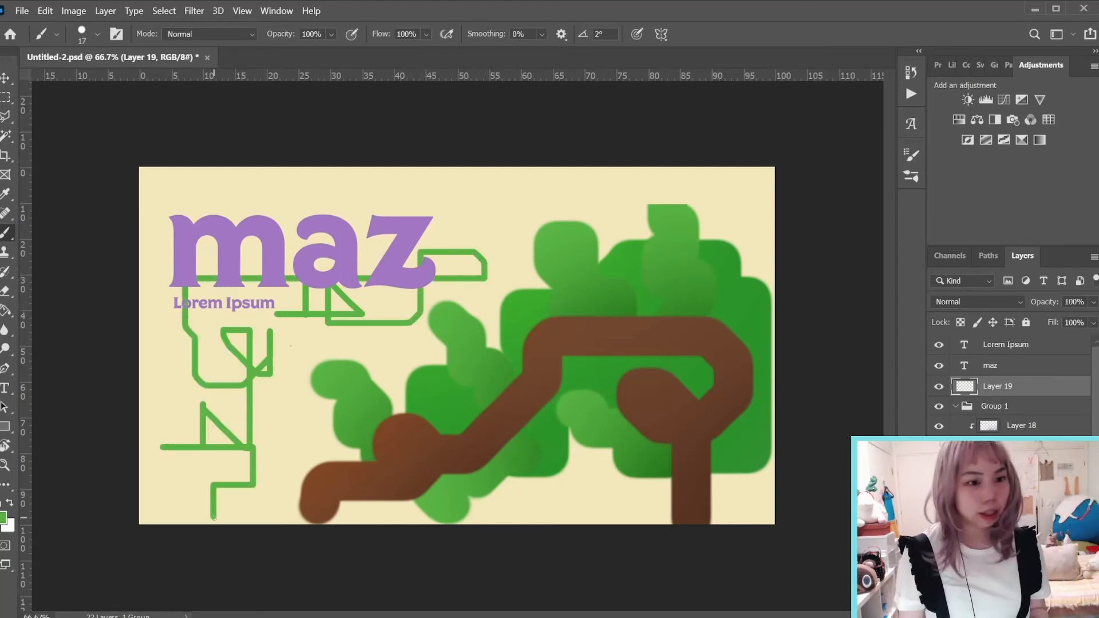
{"action": "left_click_drag", "start_coordinate": [213, 518], "coordinate": [307, 517]}
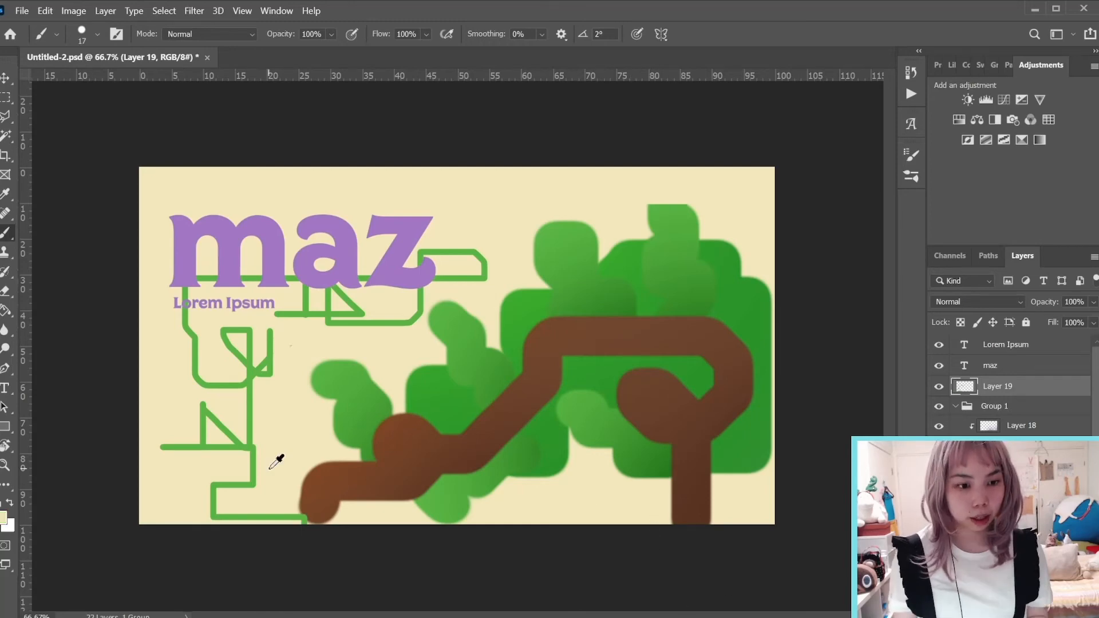
{"action": "left_click", "coordinate": [4, 521]}
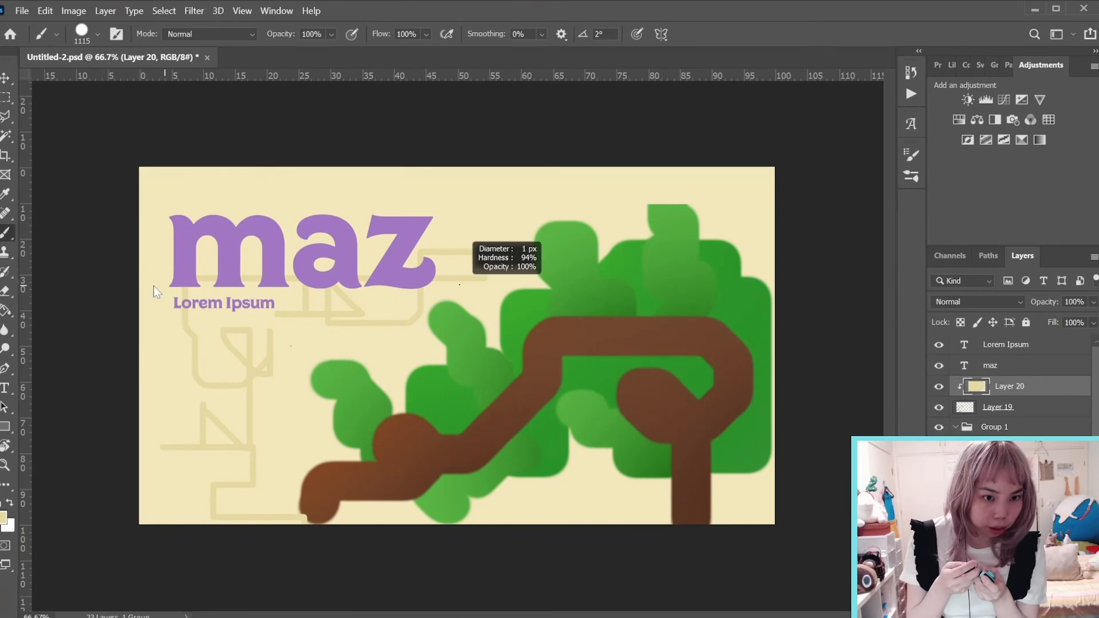
{"action": "mouse_move", "coordinate": [153, 286]}
{"action": "left_mouse_down"}
{"action": "mouse_move", "coordinate": [169, 286]}
{"action": "mouse_move", "coordinate": [149, 286]}
{"action": "left_mouse_up"}
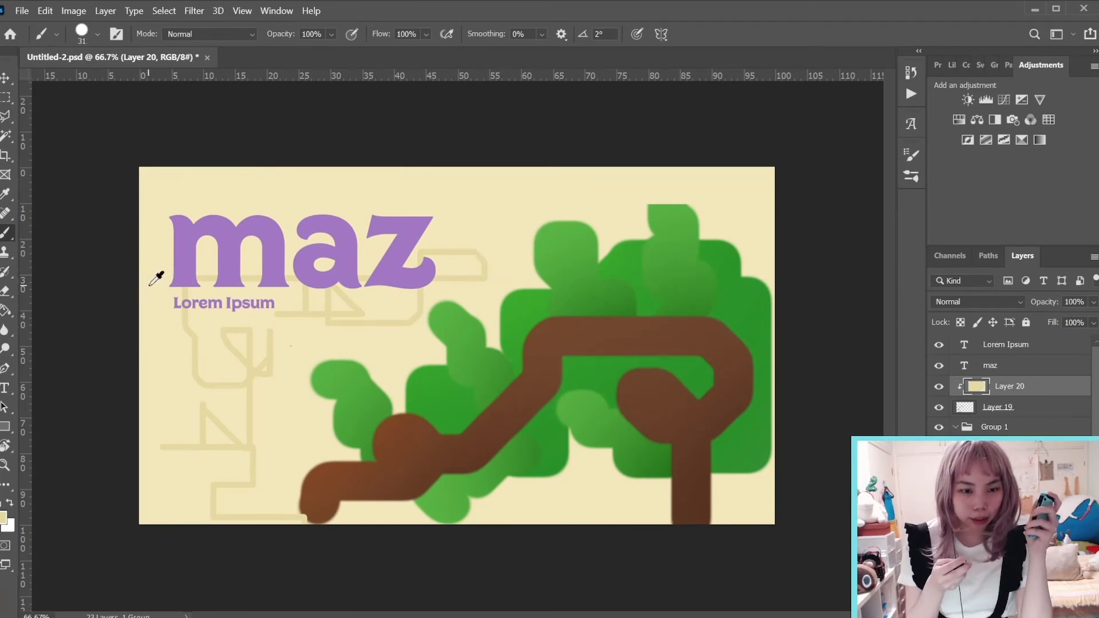
Extend Layer 19's maze lines across the rest of the background, recolour them pale cream, and place them beneath Group 1.
{"action": "key", "text": "alt+bracketleft"}
{"action": "mouse_move", "coordinate": [467, 258]}
{"action": "left_mouse_down"}
{"action": "mouse_move", "coordinate": [563, 210]}
{"action": "mouse_move", "coordinate": [649, 207]}
{"action": "left_mouse_up"}
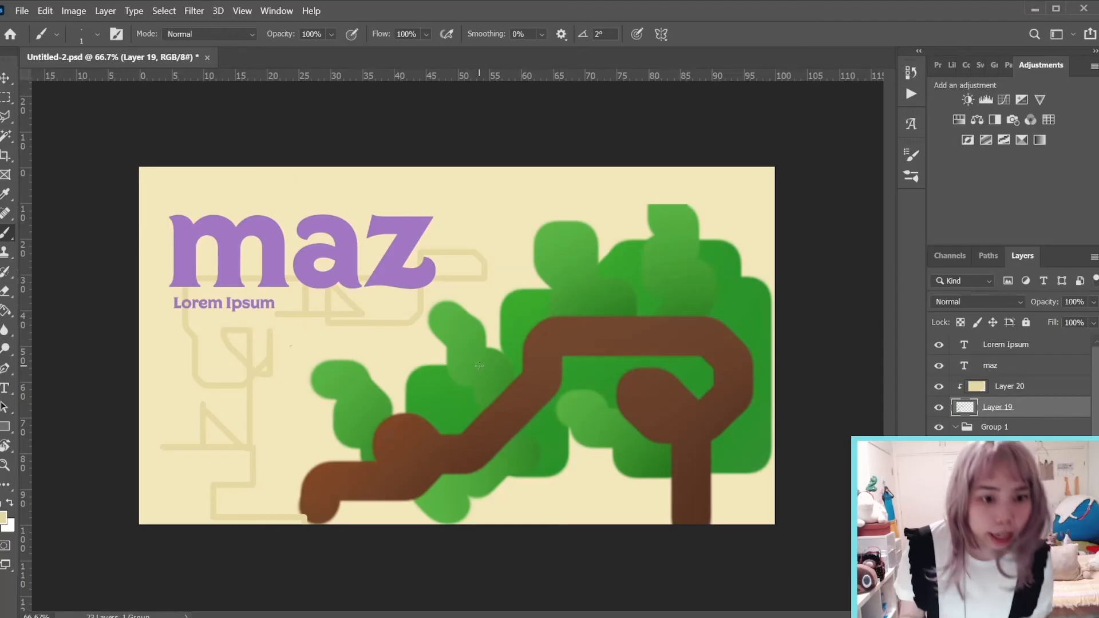
{"action": "right_click", "coordinate": [301, 507]}
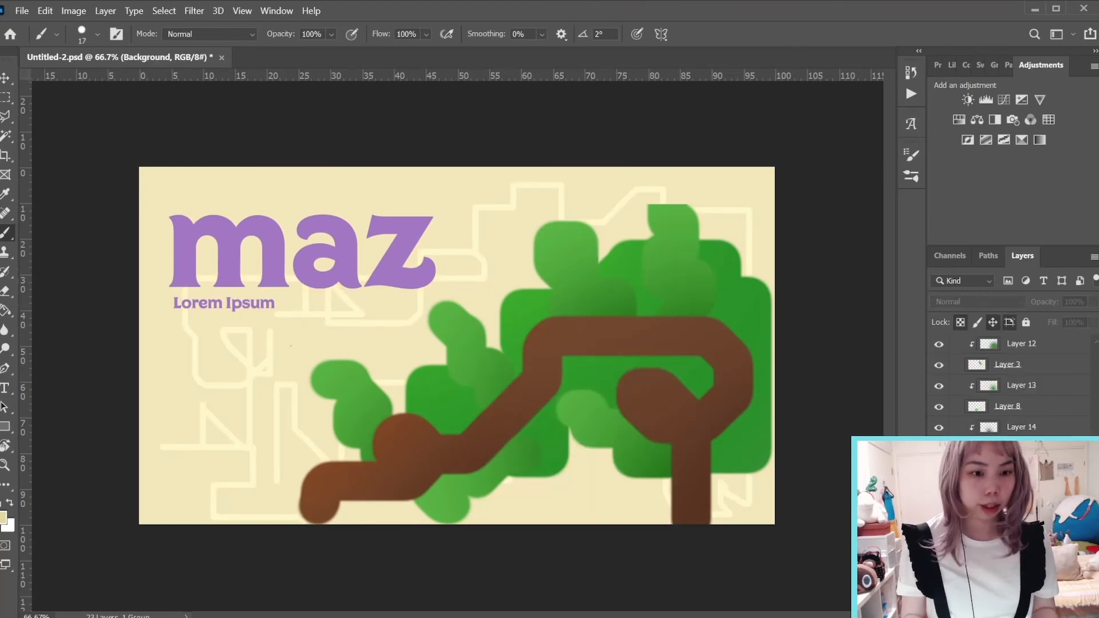
Duplicate all layers and merge the copies into a single layer above the "Lorem Ipsum" text layer.
{"action": "scroll", "coordinate": [1039, 389], "scroll_direction": "up", "scroll_amount": 5}
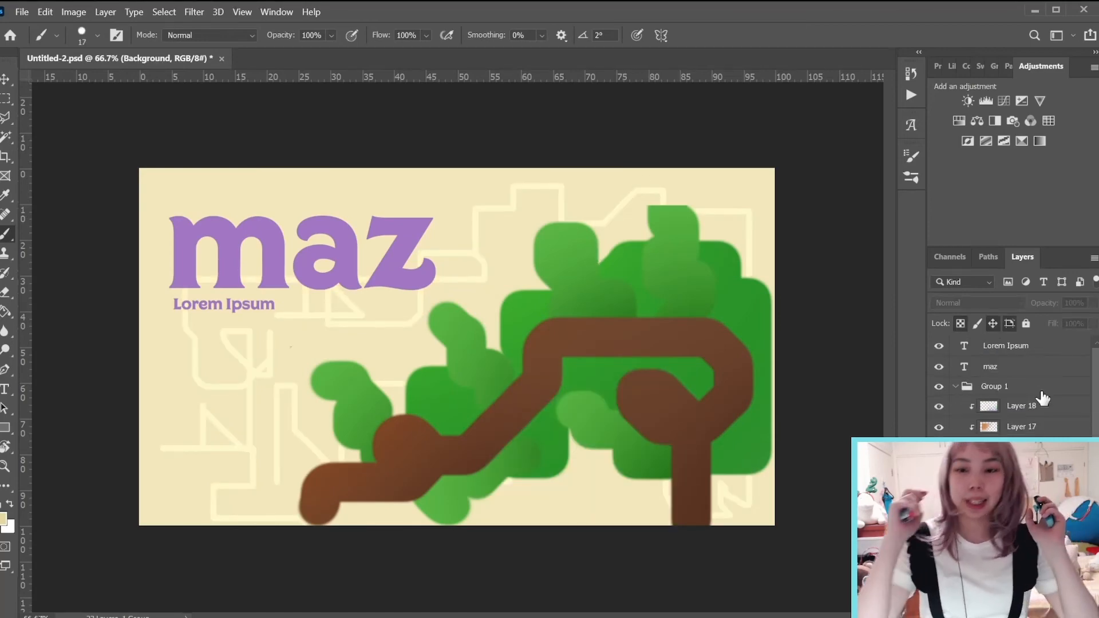
{"action": "right_click", "coordinate": [1042, 352]}
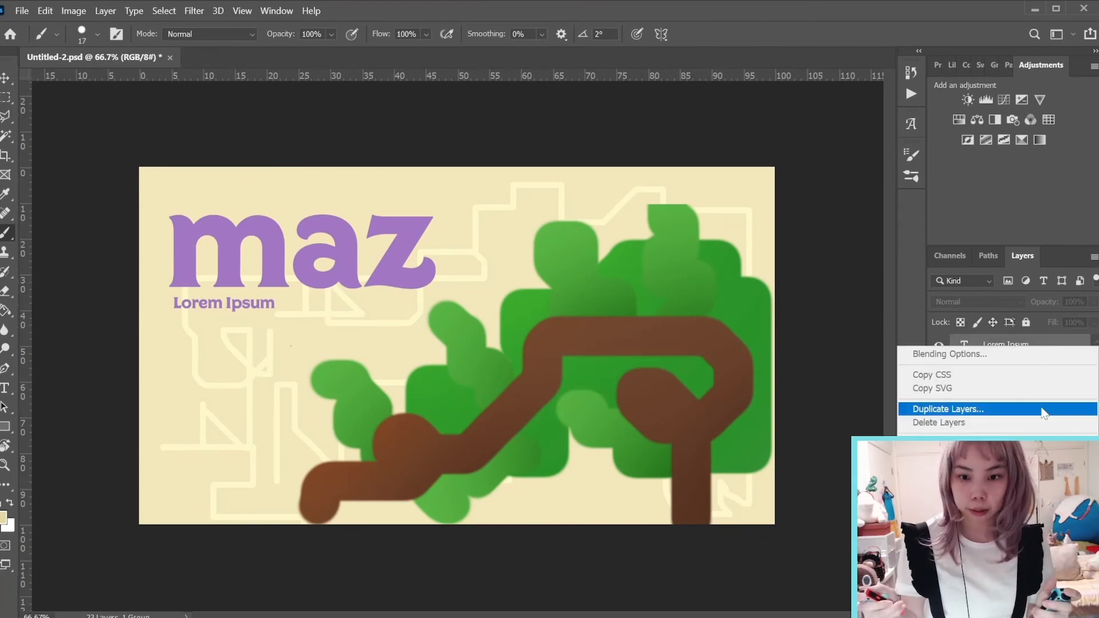
{"action": "left_click", "coordinate": [1041, 409]}
{"action": "key", "text": "Return"}
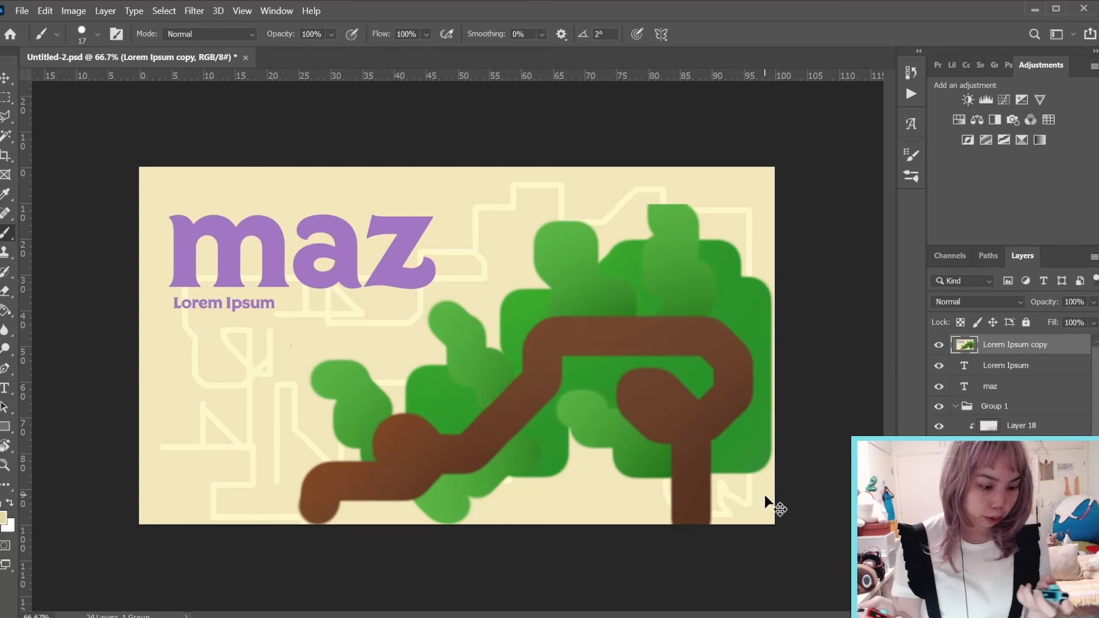
Select the whole canvas, copy it merged, and paste it as a new layer on top.
{"action": "key", "text": "ctrl+a"}
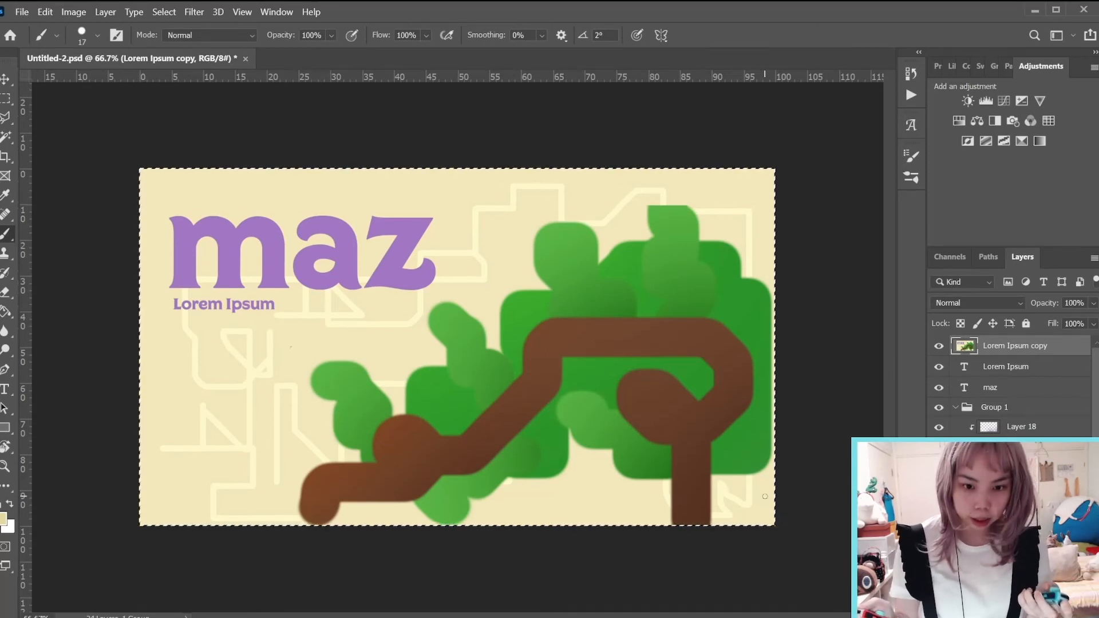
{"action": "key", "text": "ctrl+shift+c"}
{"action": "key", "text": "ctrl+v"}
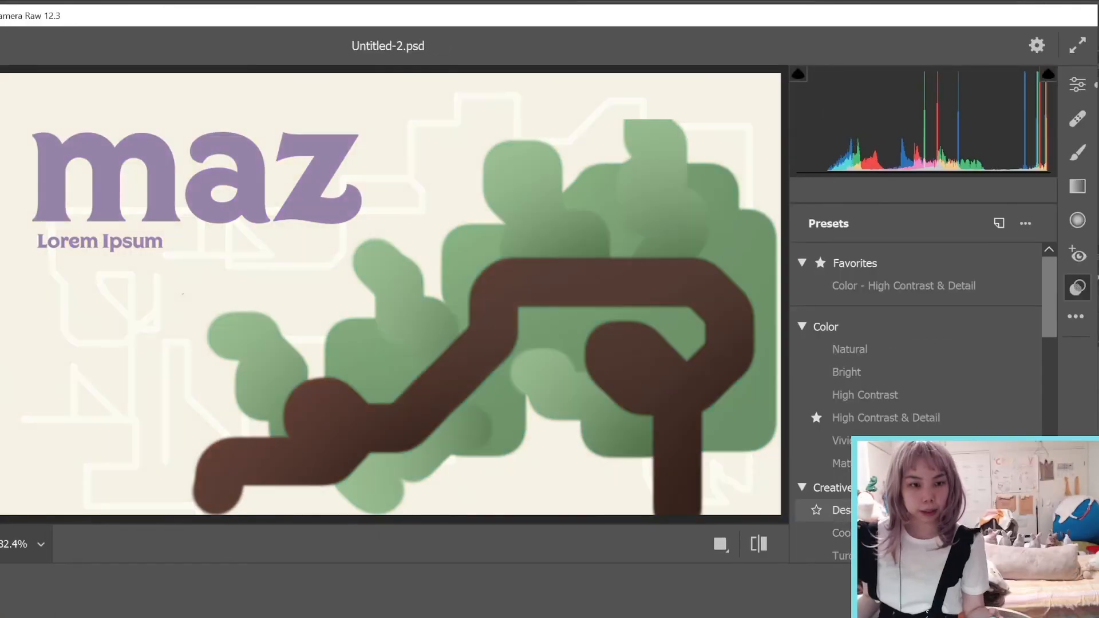
Preview the Creative presets in the Camera Raw filter and apply Cool Light to the pasted layer.
{"action": "scroll", "coordinate": [916, 395], "scroll_direction": "down", "scroll_amount": 4}
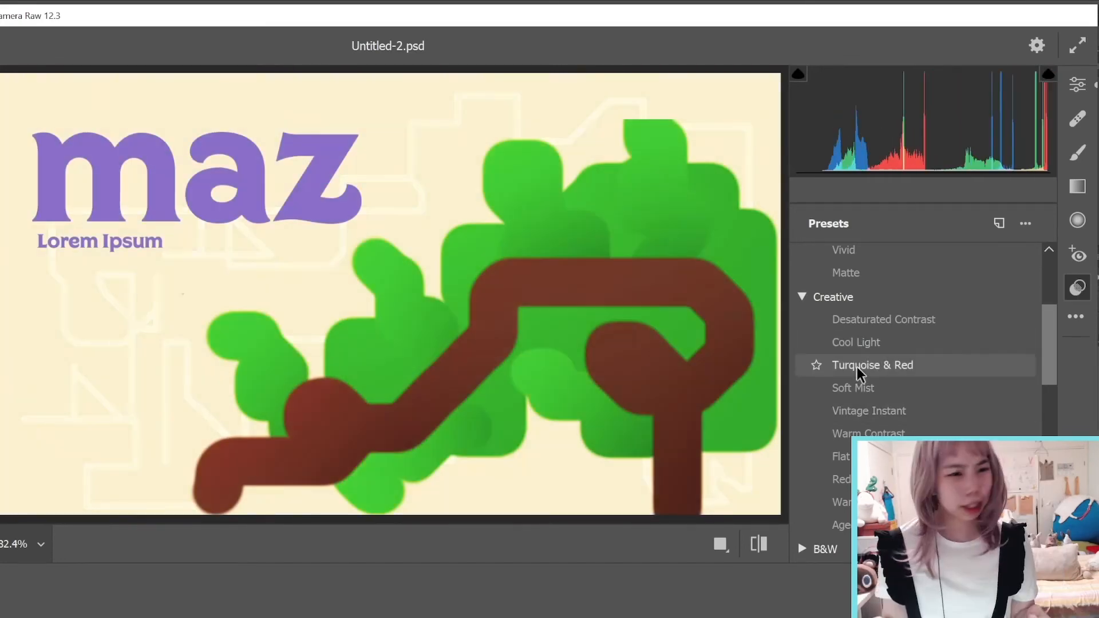
{"action": "scroll", "coordinate": [916, 355], "scroll_direction": "up", "scroll_amount": 3}
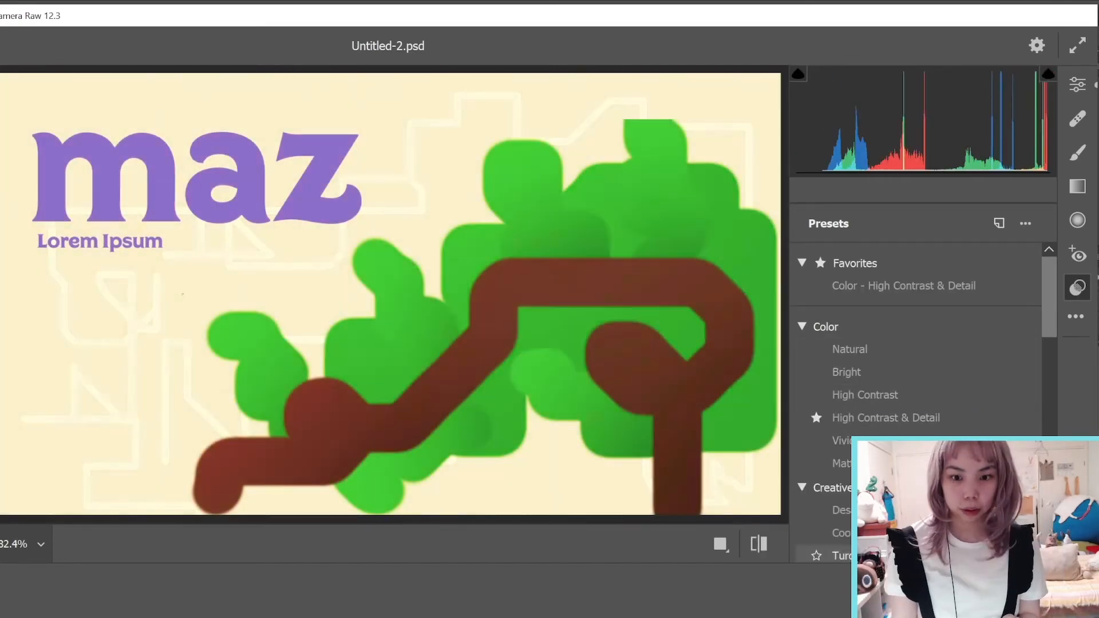
{"action": "left_click", "coordinate": [881, 533]}
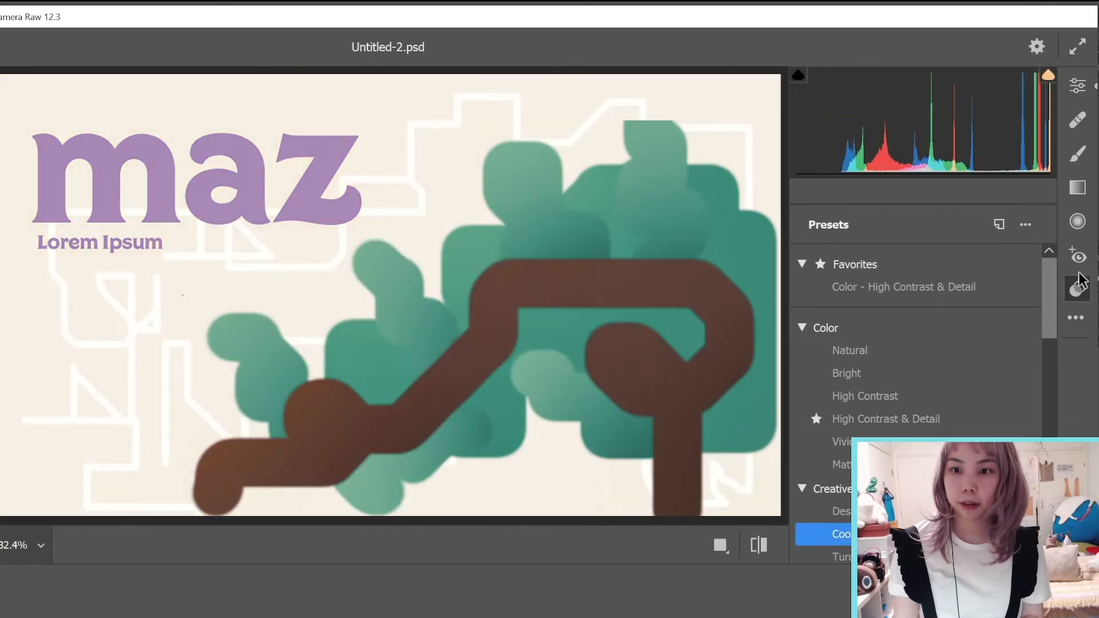
{"action": "left_click", "coordinate": [1078, 284]}
Set Camera Raw's Basic adjustments to Blacks -40, Texture +4, Clarity +30, Dehaze +17, Vibrance +5 and Saturation -40.
{"action": "left_click", "coordinate": [975, 224]}
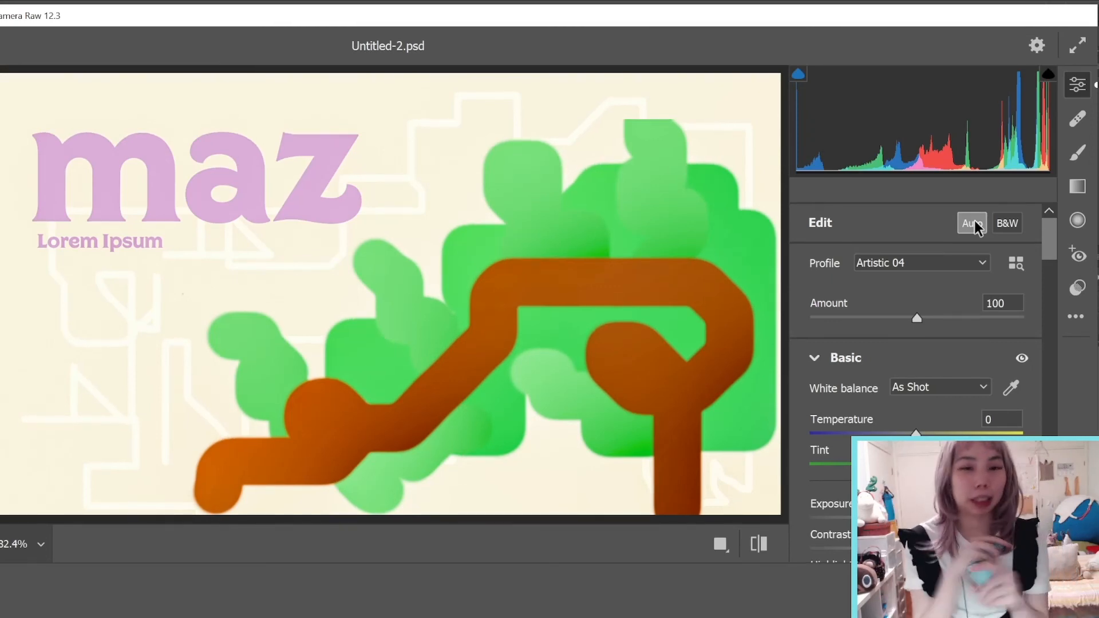
{"action": "scroll", "coordinate": [977, 228], "scroll_direction": "down", "scroll_amount": 3}
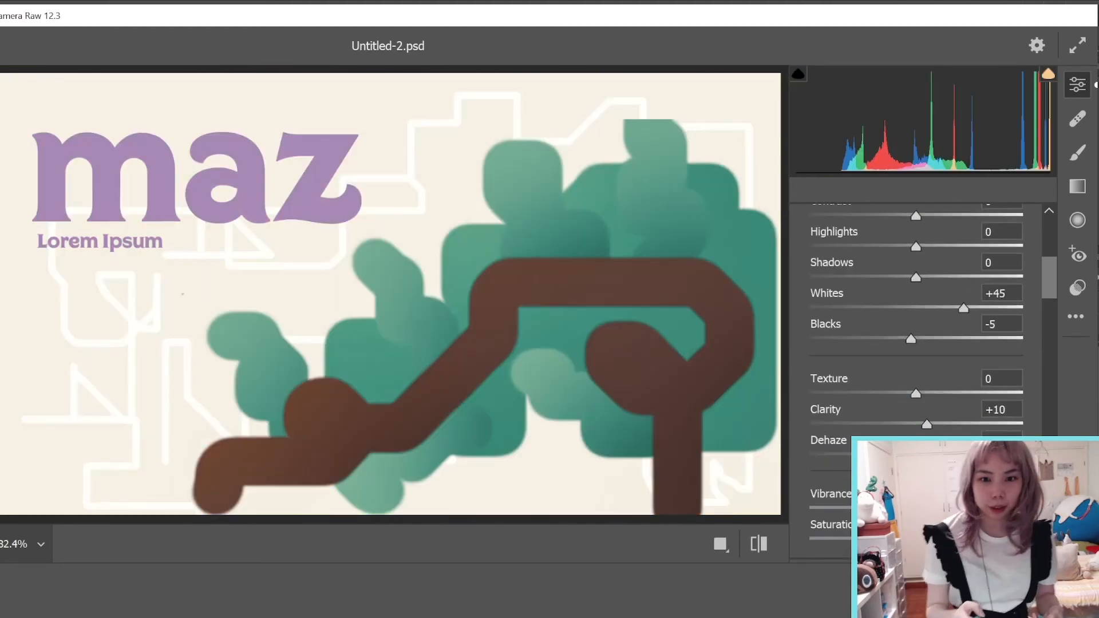
{"action": "scroll", "coordinate": [916, 287], "scroll_direction": "up", "scroll_amount": 5}
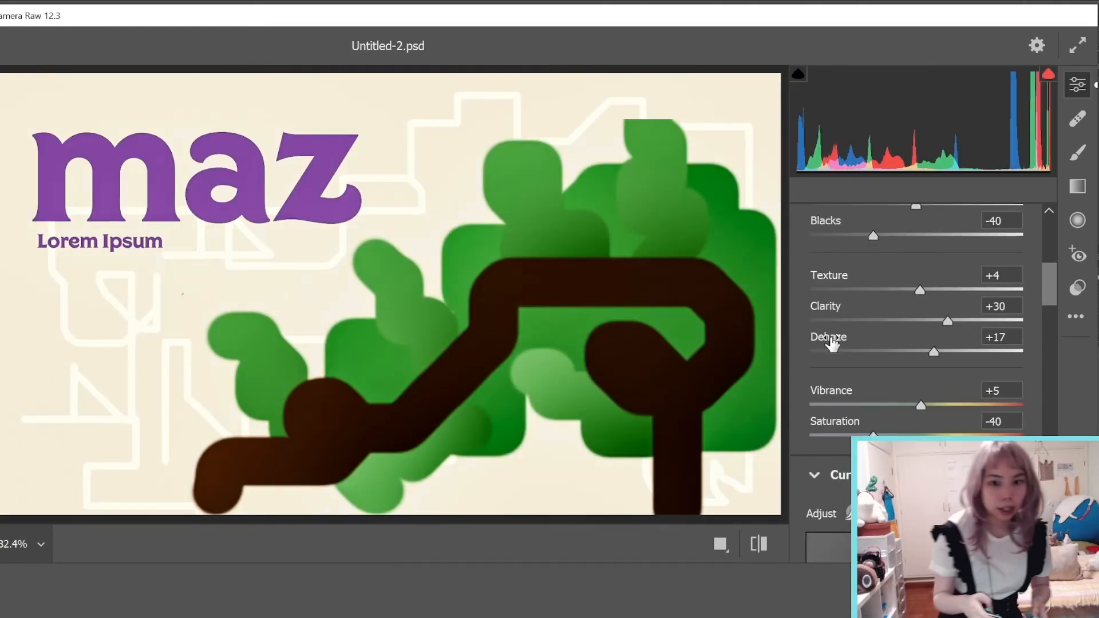
{"action": "scroll", "coordinate": [830, 338], "scroll_direction": "down", "scroll_amount": 10}
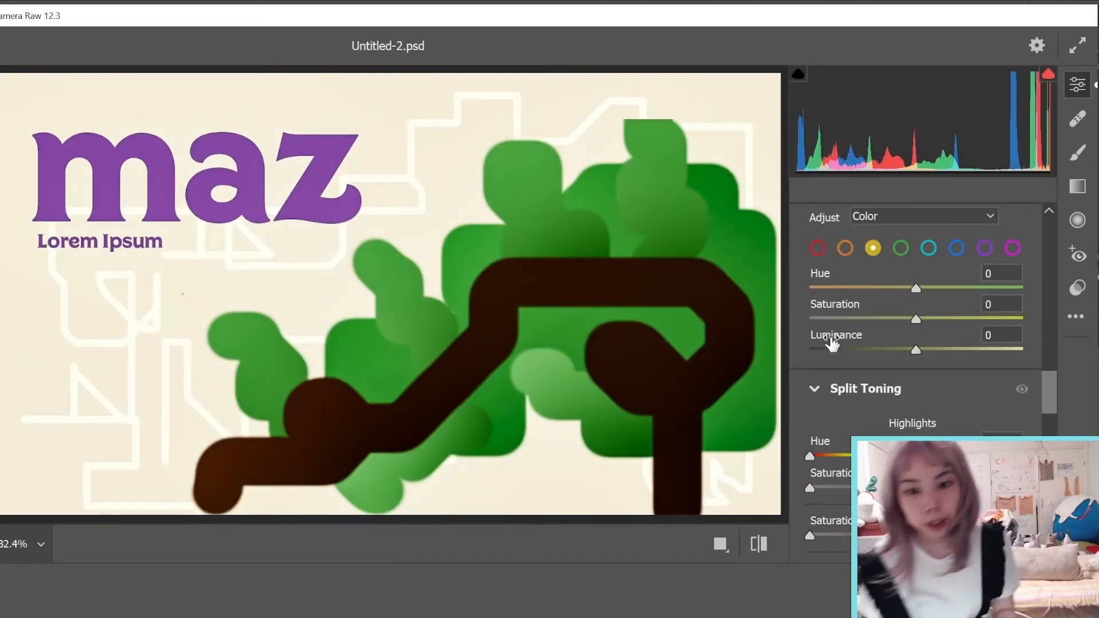
Shift the foliage toward yellow-green and darken the image edges in Camera Raw, apply the filter to Layer 21, and save the document.
{"action": "left_click_drag", "start_coordinate": [916, 336], "coordinate": [877, 336]}
{"action": "scroll", "coordinate": [902, 394], "scroll_direction": "up", "scroll_amount": 5}
{"action": "left_click_drag", "start_coordinate": [915, 431], "coordinate": [893, 431]}
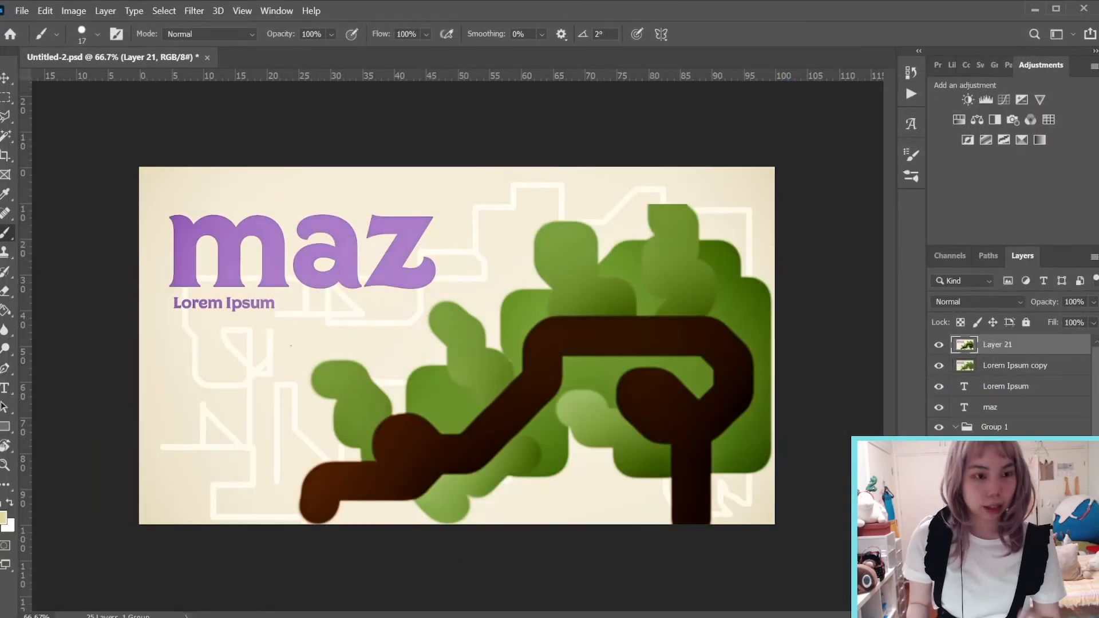
{"action": "key", "text": "ctrl+s"}
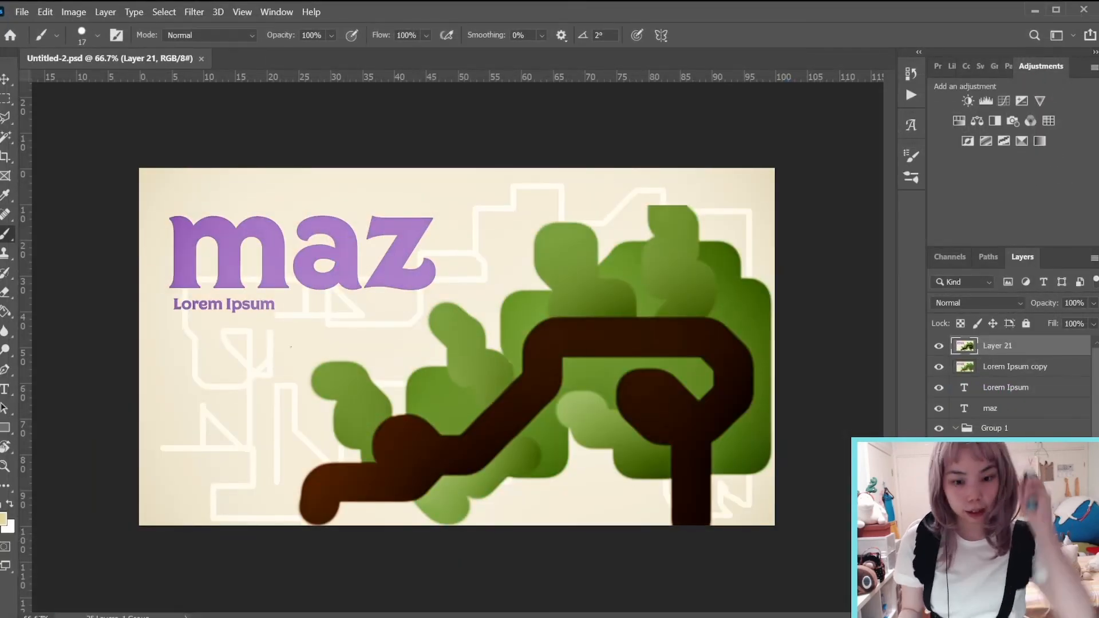